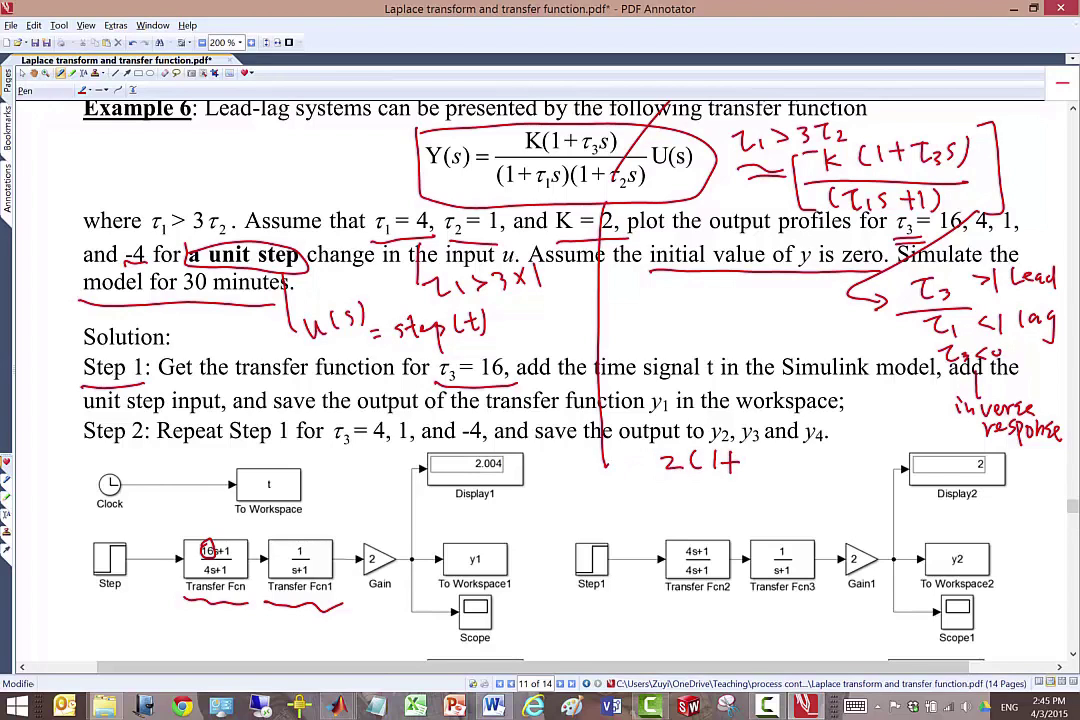
Complete the handwritten transfer function 2(1+τ3)/((4s+1)(s+1)) in red below the Step 2 text
{"action": "left_click_drag", "start_coordinate": [780, 448], "coordinate": [783, 468]}
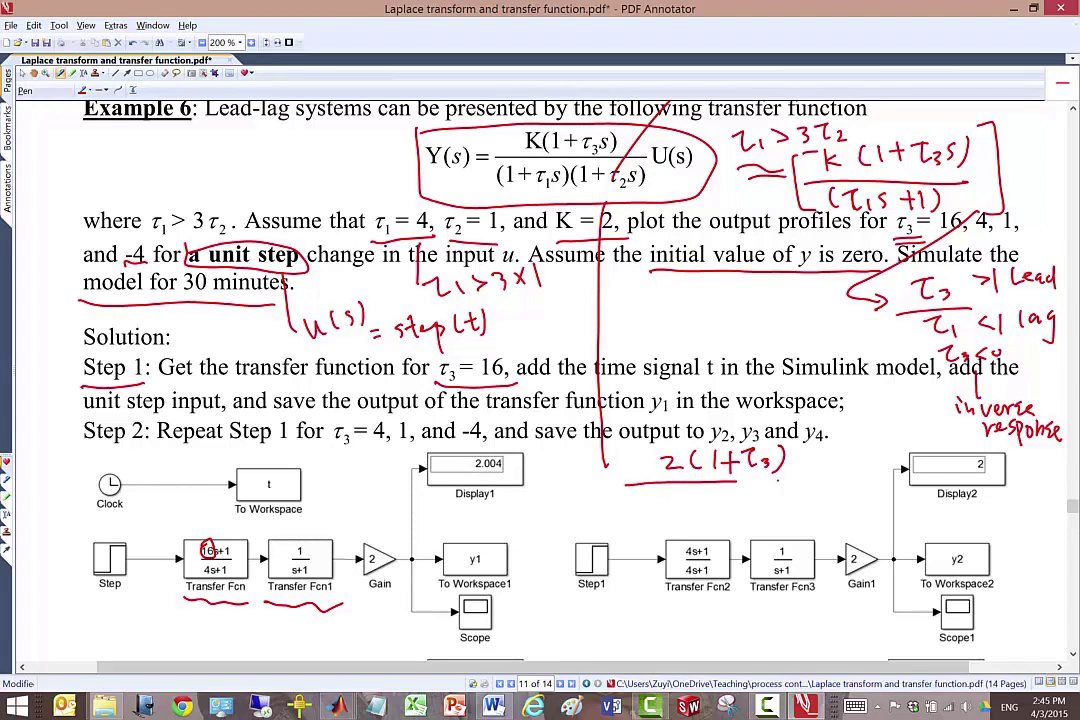
{"action": "left_click_drag", "start_coordinate": [626, 483], "coordinate": [790, 480]}
{"action": "mouse_move", "coordinate": [663, 488]}
{"action": "left_mouse_down"}
{"action": "mouse_move", "coordinate": [661, 507]}
{"action": "mouse_move", "coordinate": [688, 500]}
{"action": "left_mouse_up"}
{"action": "mouse_move", "coordinate": [683, 488]}
{"action": "left_mouse_down"}
{"action": "mouse_move", "coordinate": [682, 508]}
{"action": "mouse_move", "coordinate": [717, 497]}
{"action": "mouse_move", "coordinate": [709, 506]}
{"action": "left_mouse_up"}
{"action": "left_click_drag", "start_coordinate": [724, 487], "coordinate": [733, 507]}
{"action": "mouse_move", "coordinate": [760, 491]}
{"action": "left_mouse_down"}
{"action": "mouse_move", "coordinate": [759, 505]}
{"action": "mouse_move", "coordinate": [797, 497]}
{"action": "left_mouse_up"}
{"action": "mouse_move", "coordinate": [791, 489]}
{"action": "left_mouse_down"}
{"action": "mouse_move", "coordinate": [791, 505]}
{"action": "mouse_move", "coordinate": [808, 506]}
{"action": "left_mouse_up"}
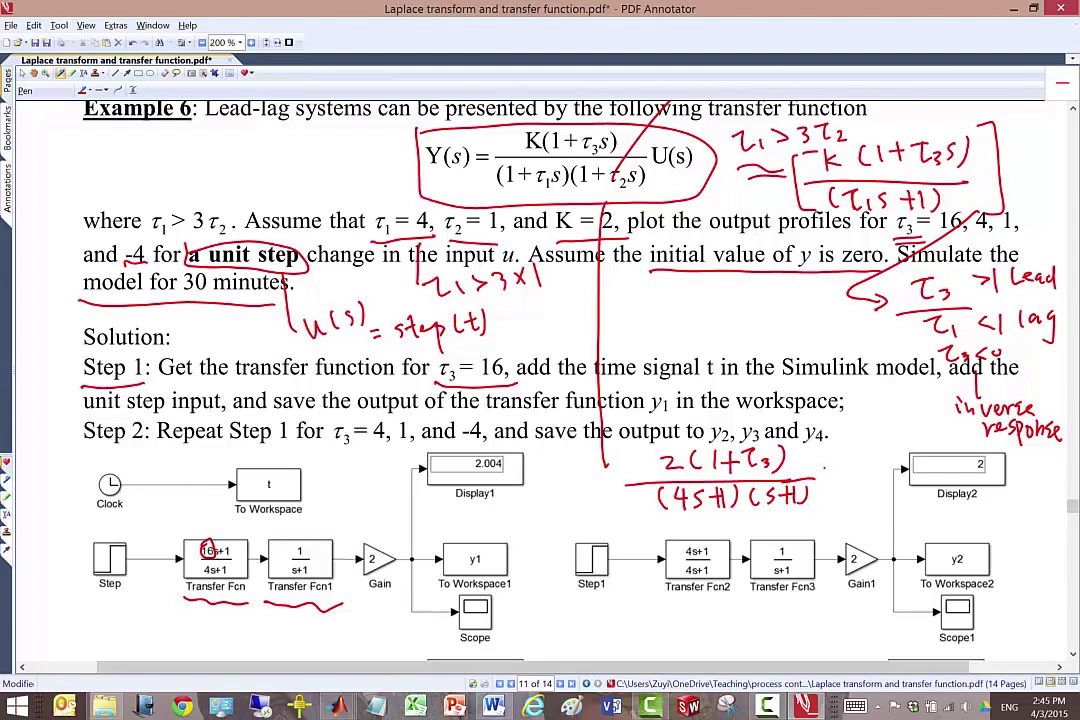
Add an asterisk beside the handwritten transfer function and circle the whole expression in red
{"action": "left_click_drag", "start_coordinate": [824, 472], "coordinate": [846, 490]}
{"action": "mouse_move", "coordinate": [846, 472]}
{"action": "left_mouse_down"}
{"action": "mouse_move", "coordinate": [824, 490]}
{"action": "mouse_move", "coordinate": [835, 494]}
{"action": "left_mouse_up"}
{"action": "scroll", "coordinate": [902, 536], "scroll_direction": "down", "scroll_amount": 2}
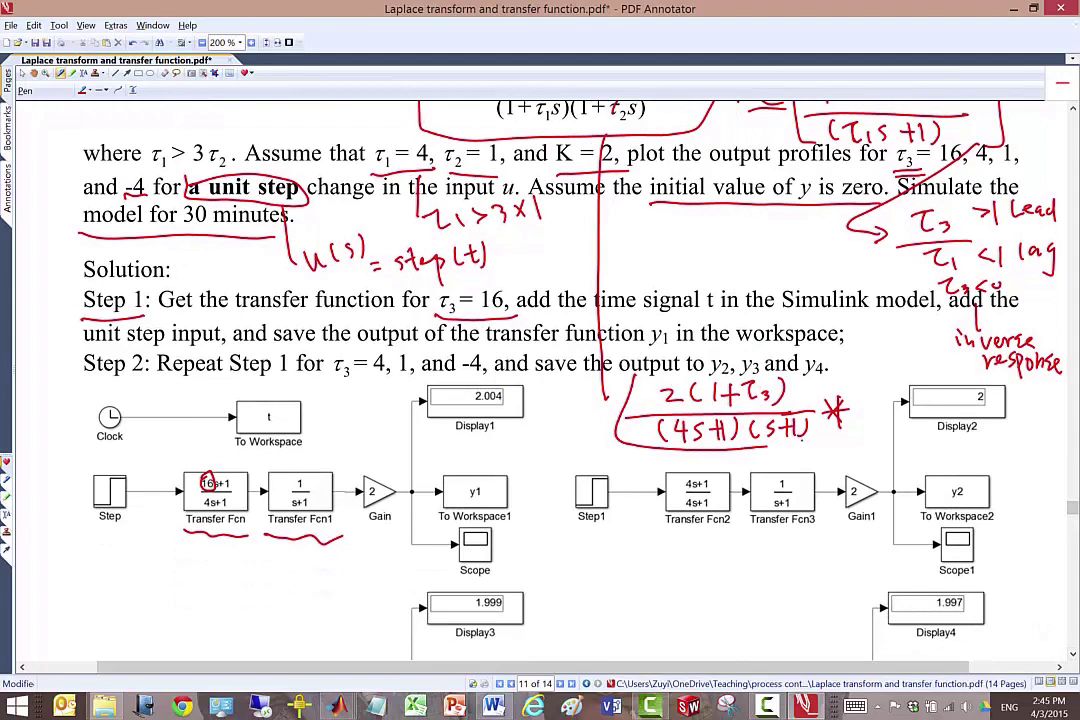
{"action": "mouse_move", "coordinate": [830, 376]}
{"action": "left_mouse_down"}
{"action": "mouse_move", "coordinate": [660, 370]}
{"action": "mouse_move", "coordinate": [855, 385]}
{"action": "left_mouse_up"}
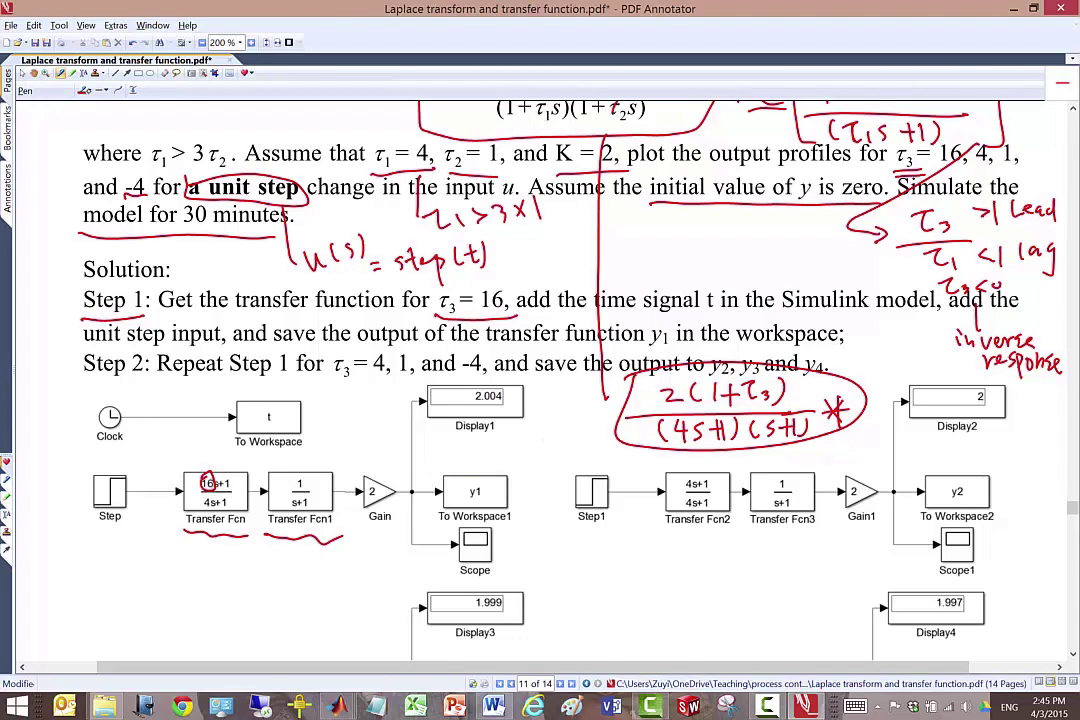
Switch the pen to blue and circle the Gain block and the matching factor 2 in the handwritten formula
{"action": "left_click", "coordinate": [87, 90]}
{"action": "left_click", "coordinate": [111, 101]}
{"action": "mouse_move", "coordinate": [357, 484]}
{"action": "left_mouse_down"}
{"action": "mouse_move", "coordinate": [370, 525]}
{"action": "mouse_move", "coordinate": [380, 463]}
{"action": "left_mouse_up"}
{"action": "left_click_drag", "start_coordinate": [672, 378], "coordinate": [670, 380]}
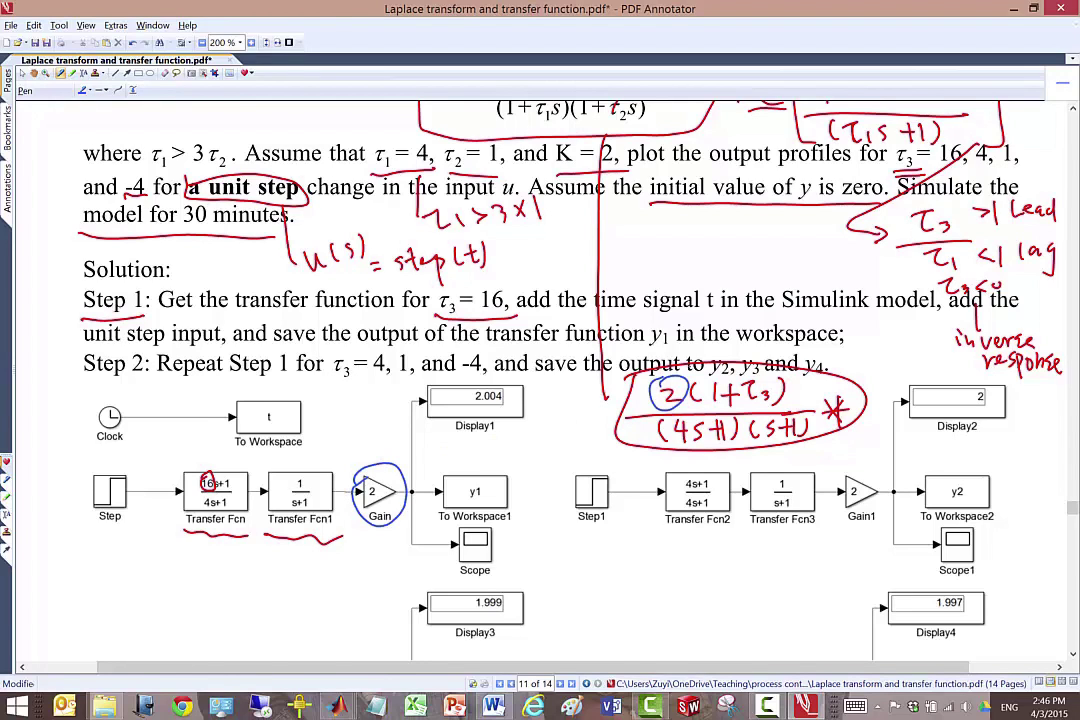
Circle the remaining factors of the handwritten formula and the matching Transfer Fcn and Transfer Fcn1 blocks in blue
{"action": "mouse_move", "coordinate": [795, 380]}
{"action": "left_mouse_down"}
{"action": "mouse_move", "coordinate": [730, 450]}
{"action": "mouse_move", "coordinate": [650, 440]}
{"action": "mouse_move", "coordinate": [790, 368]}
{"action": "mouse_move", "coordinate": [815, 400]}
{"action": "mouse_move", "coordinate": [768, 445]}
{"action": "mouse_move", "coordinate": [843, 392]}
{"action": "left_mouse_up"}
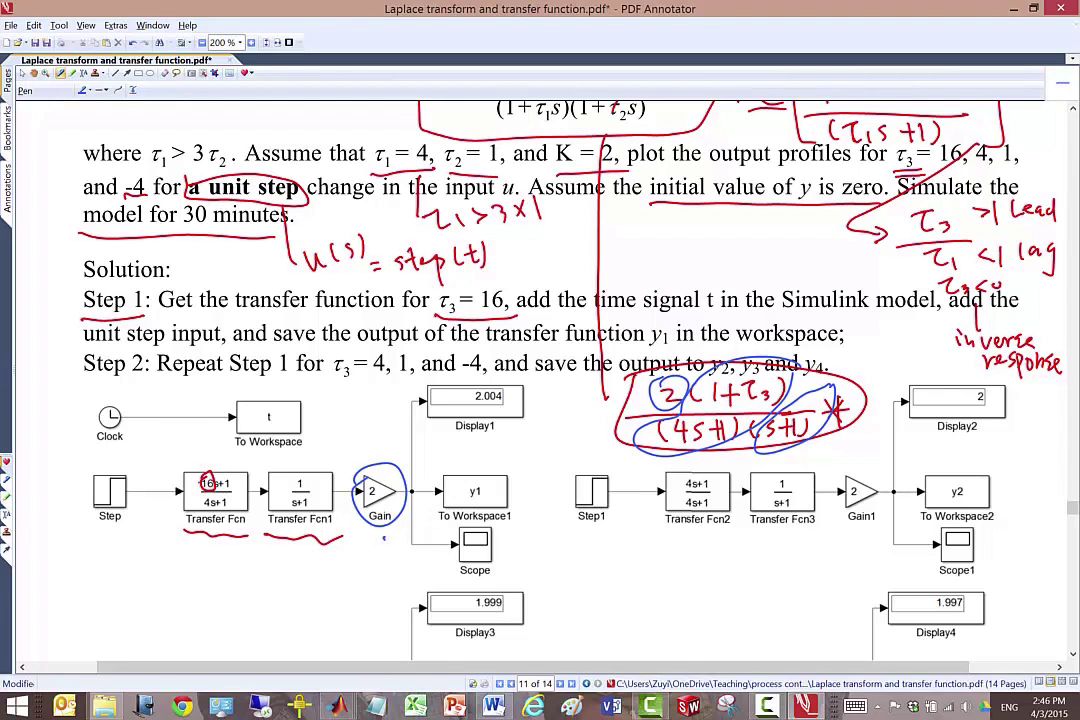
{"action": "mouse_move", "coordinate": [182, 468]}
{"action": "left_mouse_down"}
{"action": "mouse_move", "coordinate": [205, 463]}
{"action": "mouse_move", "coordinate": [262, 506]}
{"action": "mouse_move", "coordinate": [210, 543]}
{"action": "mouse_move", "coordinate": [185, 463]}
{"action": "left_mouse_up"}
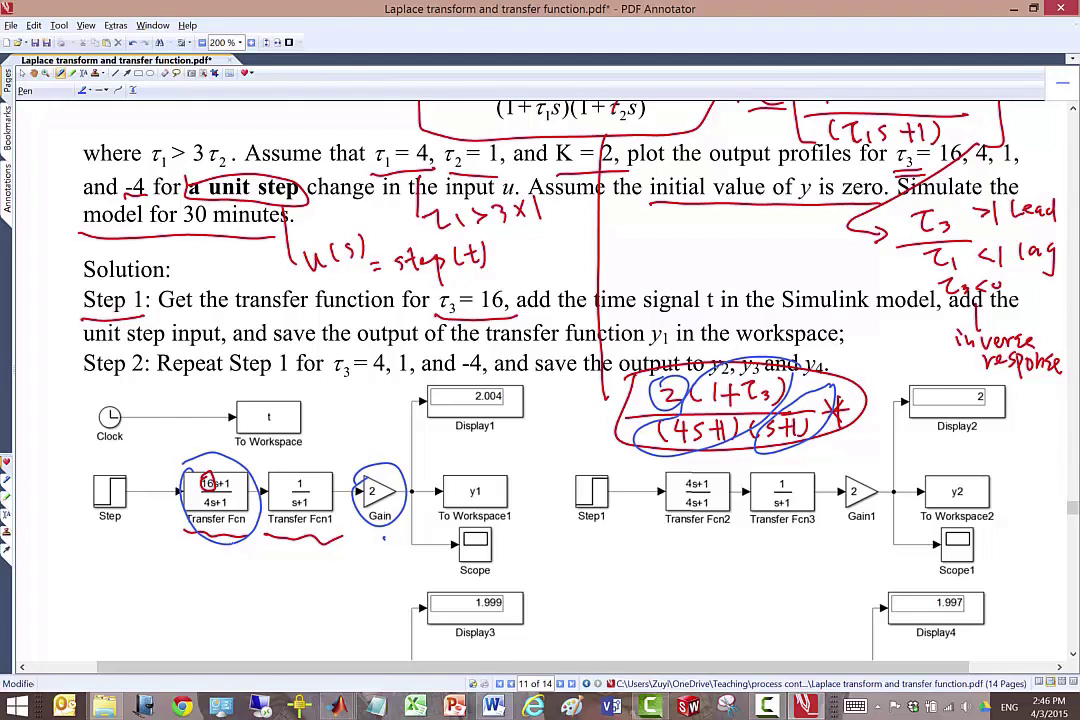
{"action": "mouse_move", "coordinate": [290, 464]}
{"action": "left_mouse_down"}
{"action": "mouse_move", "coordinate": [343, 485]}
{"action": "mouse_move", "coordinate": [290, 546]}
{"action": "mouse_move", "coordinate": [270, 475]}
{"action": "mouse_move", "coordinate": [296, 461]}
{"action": "left_mouse_up"}
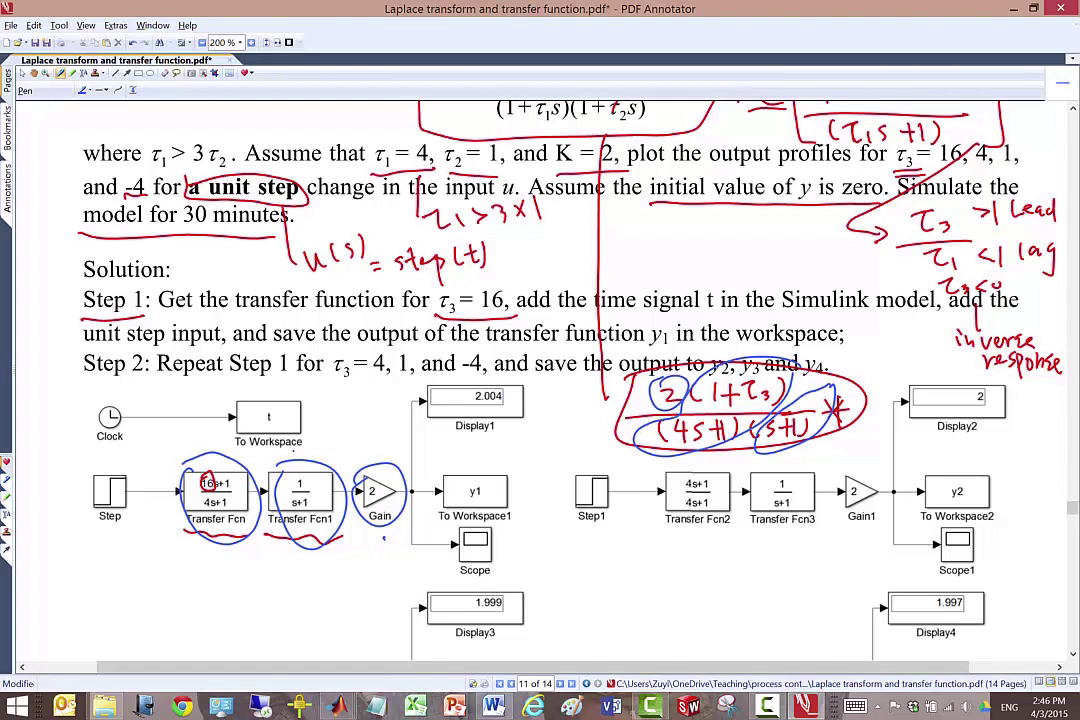
Underline the Step, Clock, To Workspace and To Workspace1 labels in blue
{"action": "left_click_drag", "start_coordinate": [96, 528], "coordinate": [134, 532]}
{"action": "left_click_drag", "start_coordinate": [93, 451], "coordinate": [132, 447]}
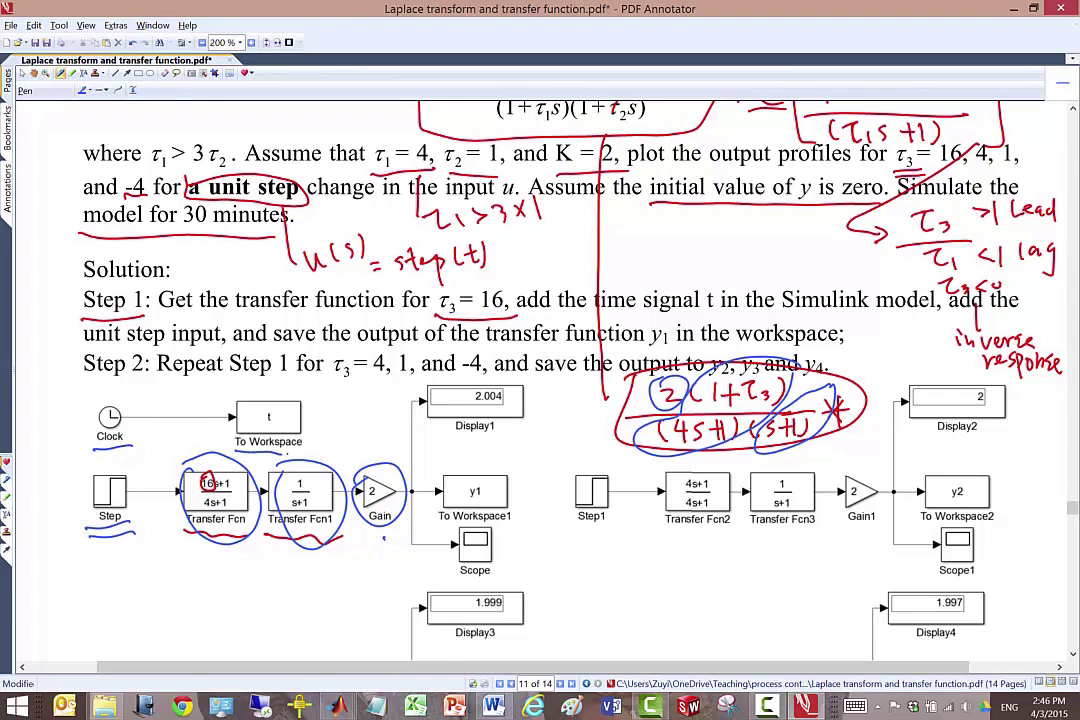
{"action": "left_click_drag", "start_coordinate": [234, 452], "coordinate": [282, 450]}
{"action": "left_click_drag", "start_coordinate": [433, 519], "coordinate": [514, 520]}
Circle the numerator s-coefficients of Transfer Fcn2, Fcn4 and Fcn6 and annotate them τ3=4, τ3=1 and τ3=-4
{"action": "scroll", "coordinate": [905, 540], "scroll_direction": "down", "scroll_amount": 3}
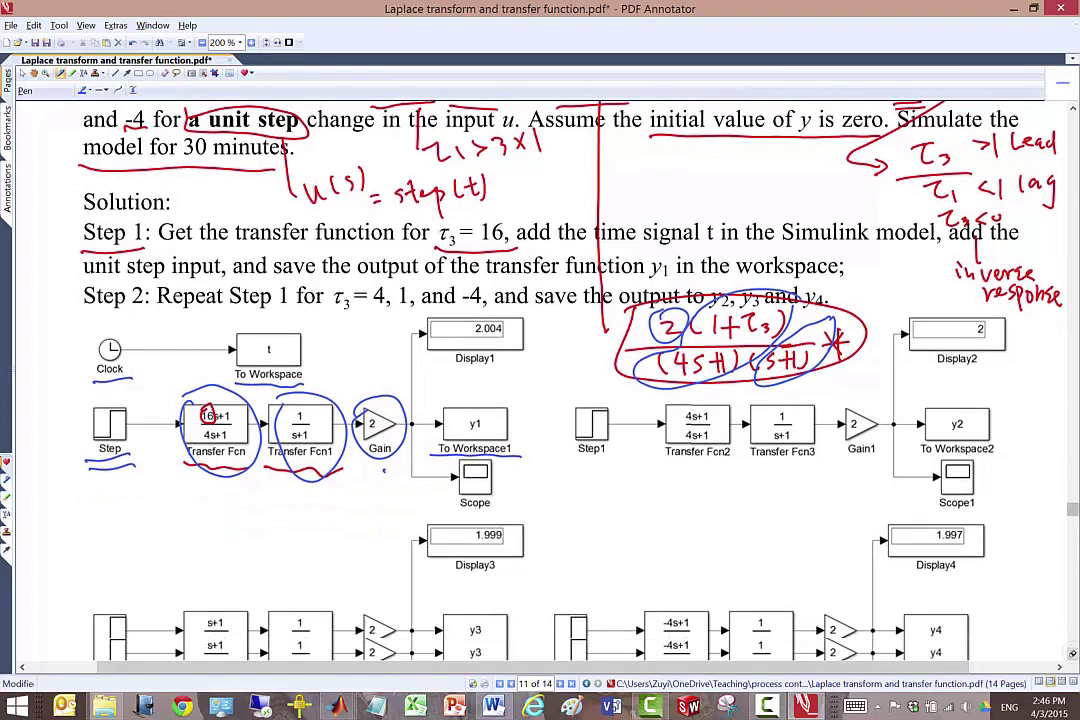
{"action": "scroll", "coordinate": [905, 554], "scroll_direction": "down", "scroll_amount": 1}
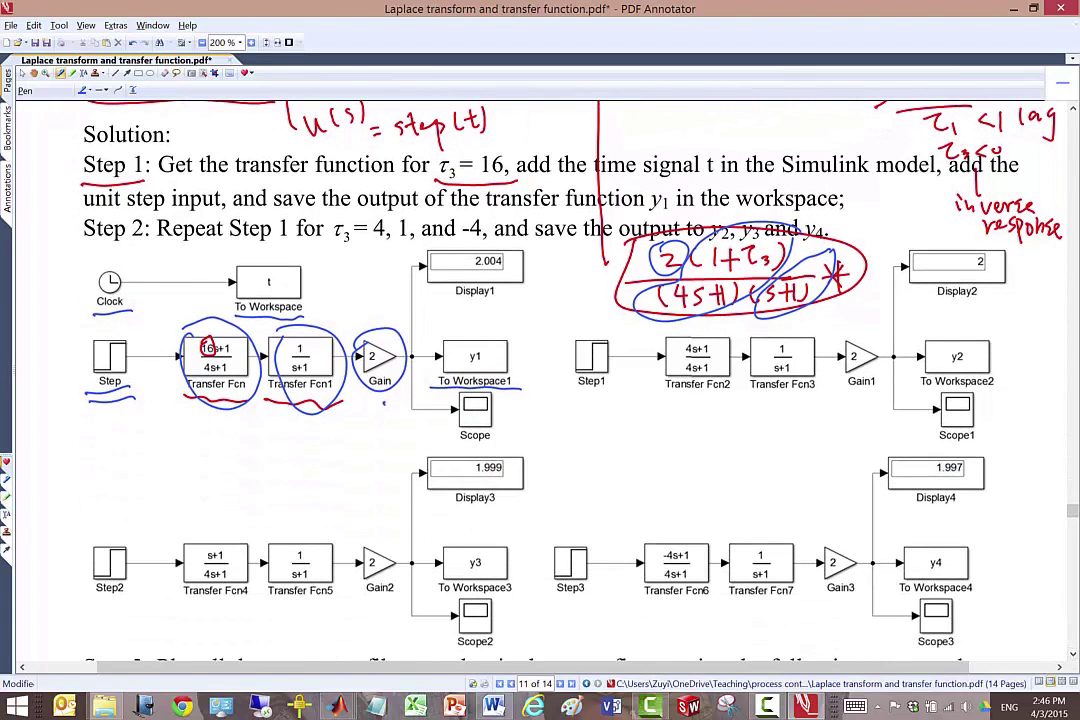
{"action": "left_click_drag", "start_coordinate": [693, 337], "coordinate": [679, 410]}
{"action": "mouse_move", "coordinate": [690, 405]}
{"action": "left_mouse_down"}
{"action": "mouse_move", "coordinate": [705, 400]}
{"action": "mouse_move", "coordinate": [741, 420]}
{"action": "mouse_move", "coordinate": [772, 412]}
{"action": "mouse_move", "coordinate": [769, 430]}
{"action": "left_mouse_up"}
{"action": "mouse_move", "coordinate": [204, 546]}
{"action": "left_mouse_down"}
{"action": "mouse_move", "coordinate": [226, 516]}
{"action": "mouse_move", "coordinate": [259, 521]}
{"action": "mouse_move", "coordinate": [281, 508]}
{"action": "left_mouse_up"}
{"action": "left_click_drag", "start_coordinate": [271, 522], "coordinate": [296, 522]}
{"action": "left_click_drag", "start_coordinate": [672, 545], "coordinate": [698, 519]}
{"action": "mouse_move", "coordinate": [698, 510]}
{"action": "left_mouse_down"}
{"action": "mouse_move", "coordinate": [718, 505]}
{"action": "mouse_move", "coordinate": [714, 525]}
{"action": "left_mouse_up"}
{"action": "mouse_move", "coordinate": [726, 506]}
{"action": "left_mouse_down"}
{"action": "mouse_move", "coordinate": [733, 517]}
{"action": "mouse_move", "coordinate": [755, 505]}
{"action": "left_mouse_up"}
{"action": "left_click_drag", "start_coordinate": [744, 513], "coordinate": [772, 508]}
{"action": "left_click_drag", "start_coordinate": [789, 494], "coordinate": [789, 525]}
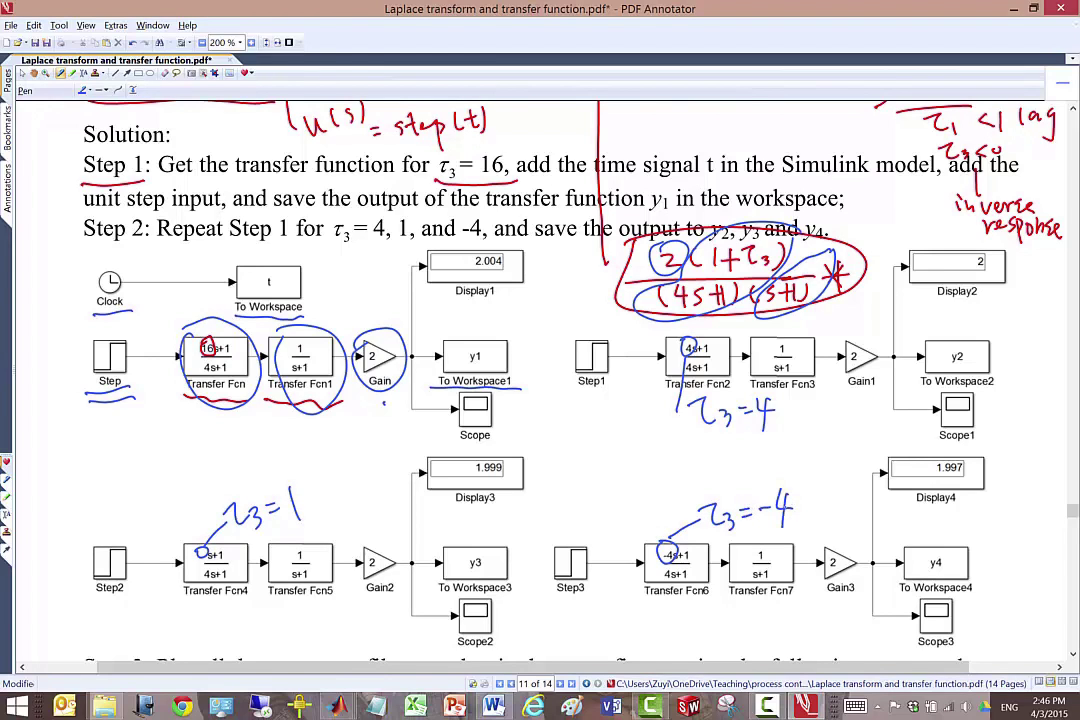
Circle the output variables y2, y3 and y4 in the three remaining To Workspace blocks
{"action": "left_click_drag", "start_coordinate": [990, 348], "coordinate": [985, 346]}
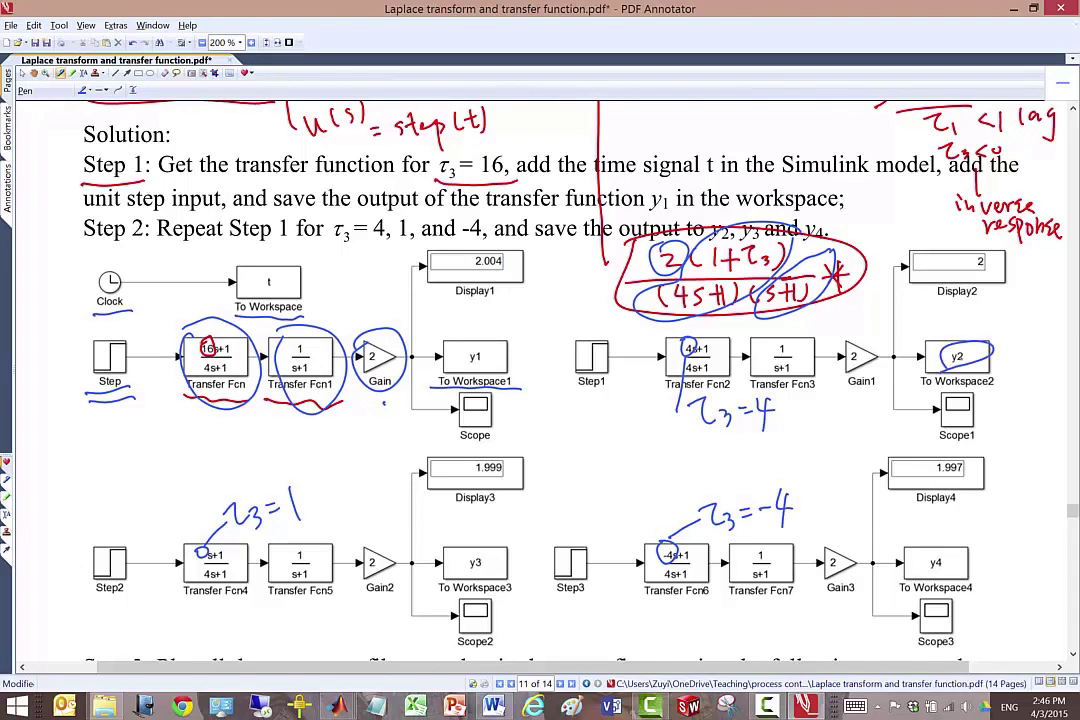
{"action": "left_click_drag", "start_coordinate": [480, 545], "coordinate": [476, 547]}
{"action": "left_click_drag", "start_coordinate": [962, 549], "coordinate": [957, 547]}
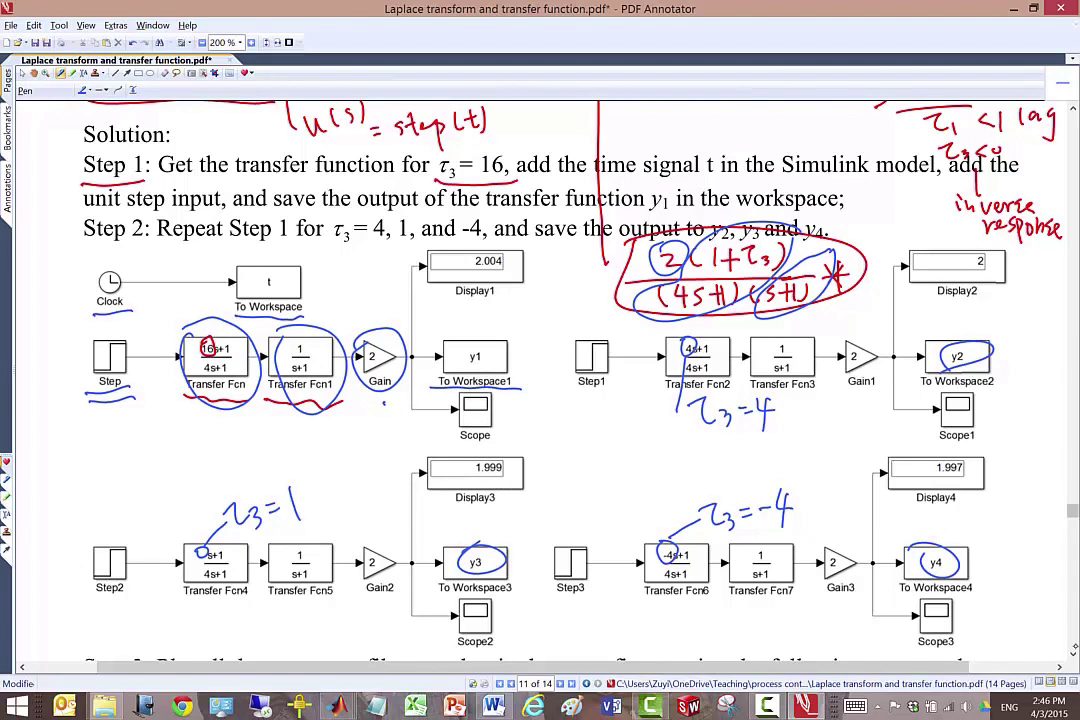
Switch to Simulink, create a blank model, minimize Example_5_simulink and move the new model window over the notes
{"action": "scroll", "coordinate": [906, 550], "scroll_direction": "down", "scroll_amount": 1}
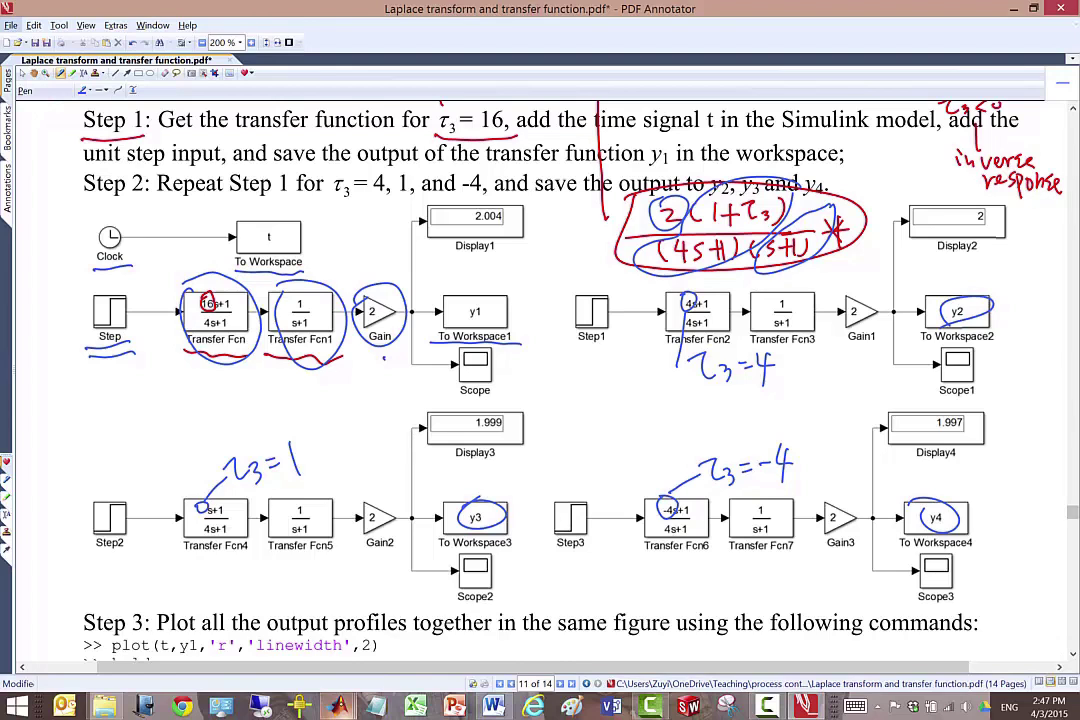
{"action": "mouse_move", "coordinate": [337, 706]}
{"action": "left_click", "coordinate": [500, 615]}
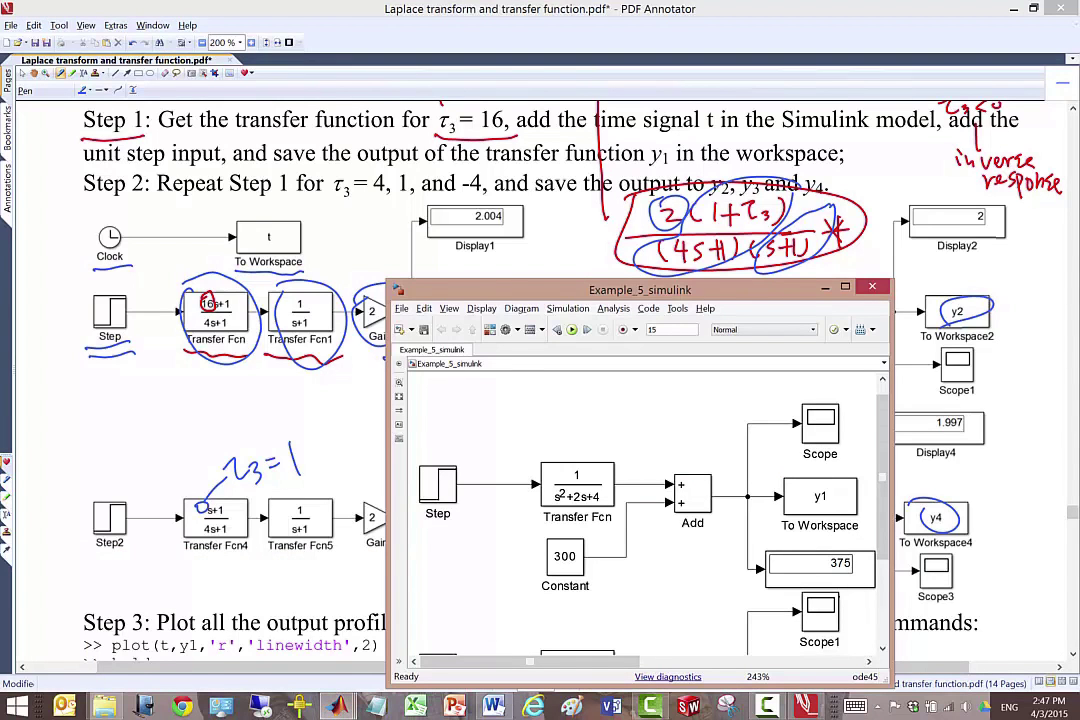
{"action": "left_click", "coordinate": [401, 309]}
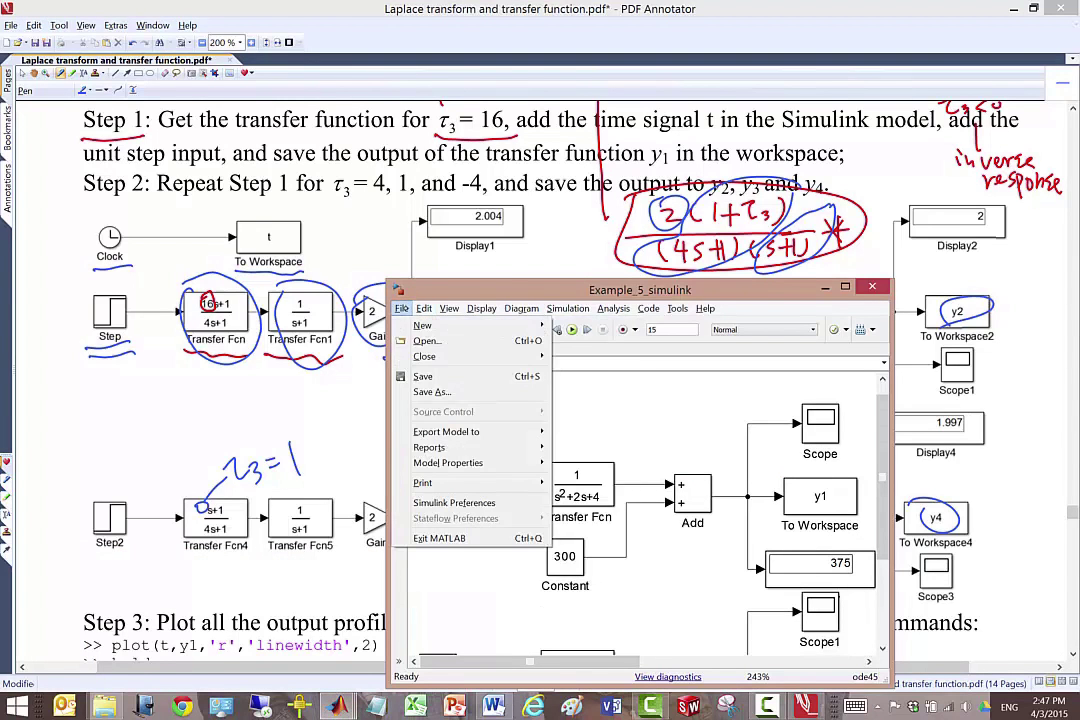
{"action": "mouse_move", "coordinate": [422, 326]}
{"action": "left_click", "coordinate": [582, 327]}
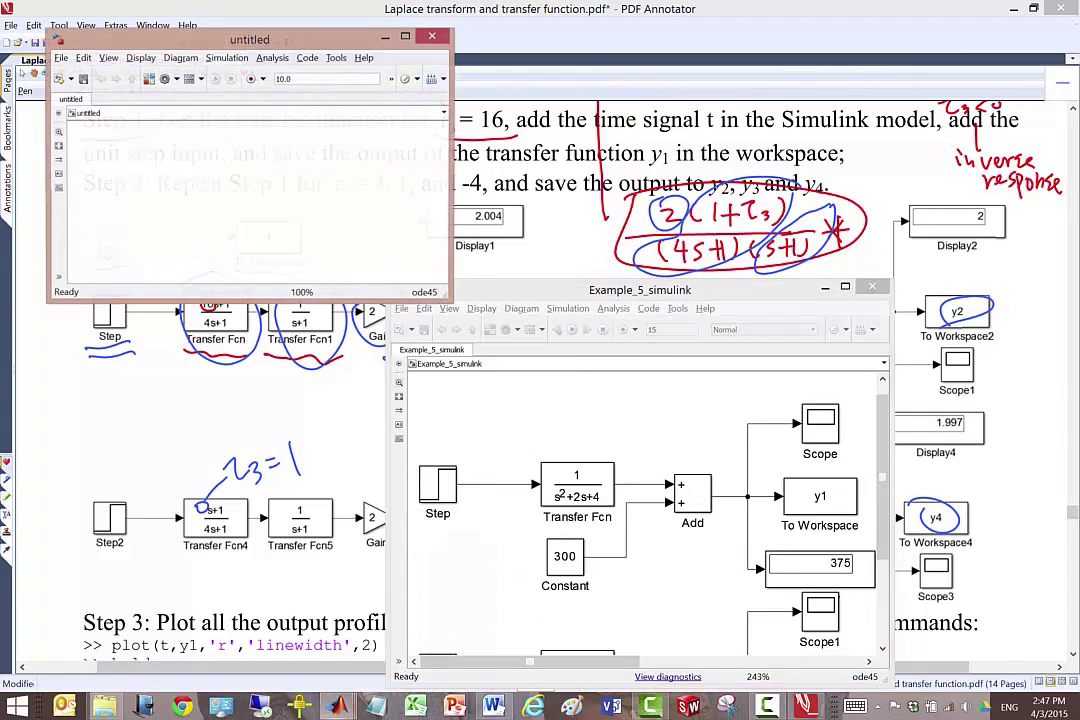
{"action": "left_click", "coordinate": [824, 287]}
{"action": "left_click_drag", "start_coordinate": [285, 47], "coordinate": [815, 204]}
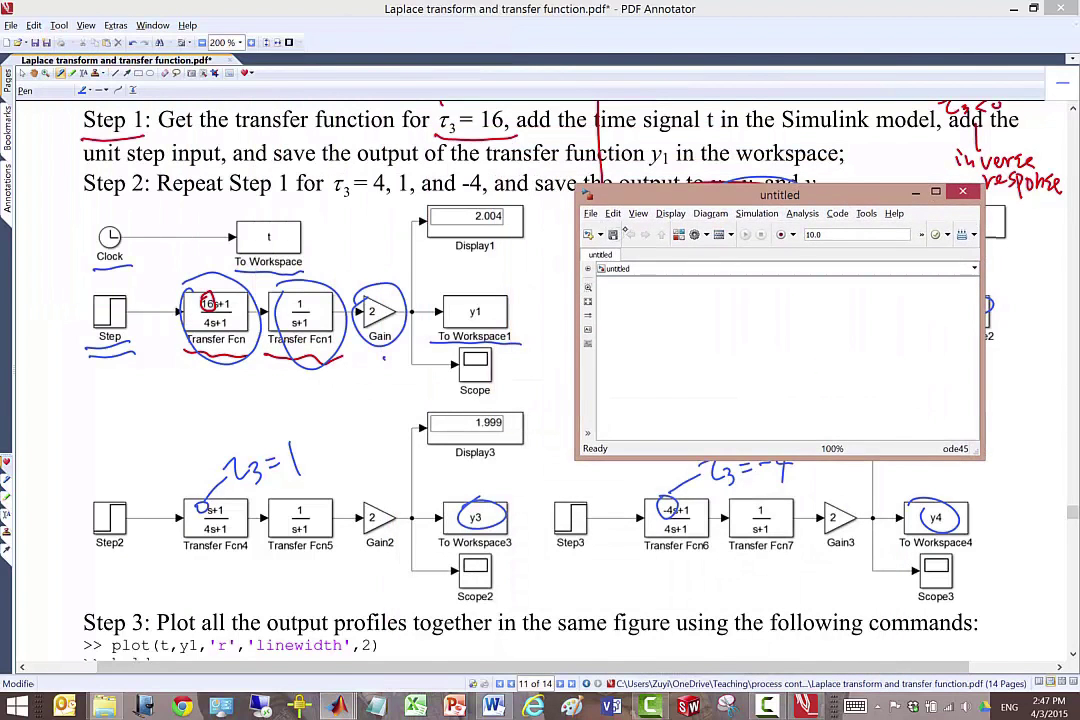
Save the new model as Example_6_simulink in the Video folder, then reposition and enlarge its window
{"action": "key", "text": "ctrl+s"}
{"action": "left_click", "coordinate": [755, 343]}
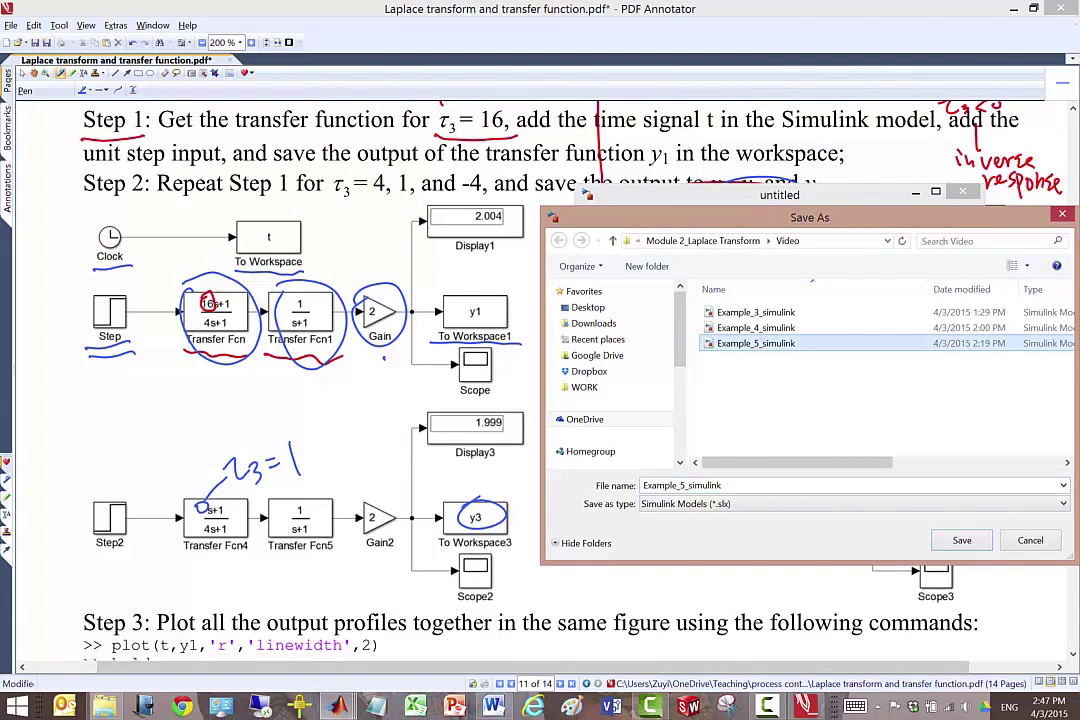
{"action": "left_click", "coordinate": [690, 484]}
{"action": "key", "text": "BackSpace"}
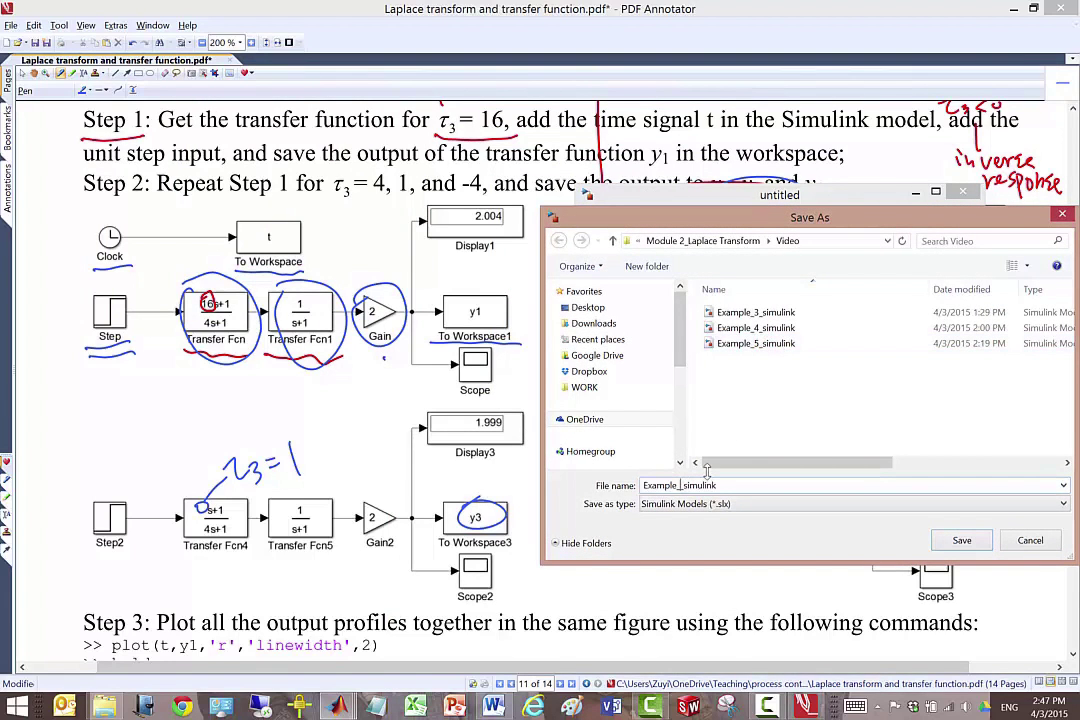
{"action": "type", "text": "6"}
{"action": "key", "text": "Return"}
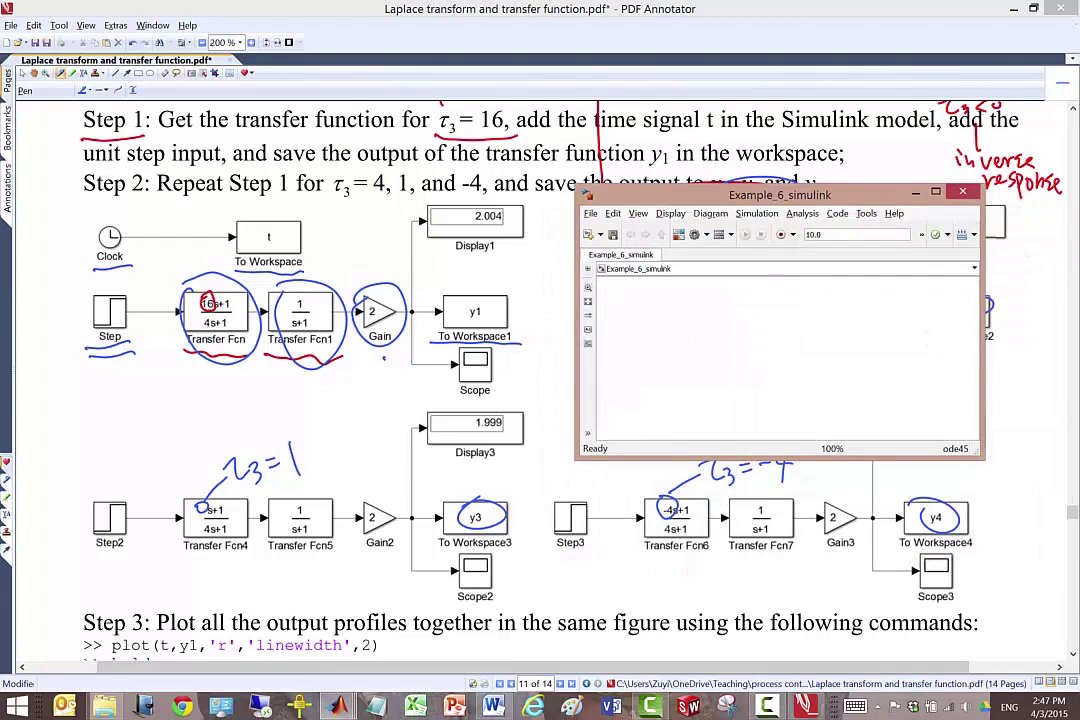
{"action": "left_click_drag", "start_coordinate": [756, 194], "coordinate": [652, 254]}
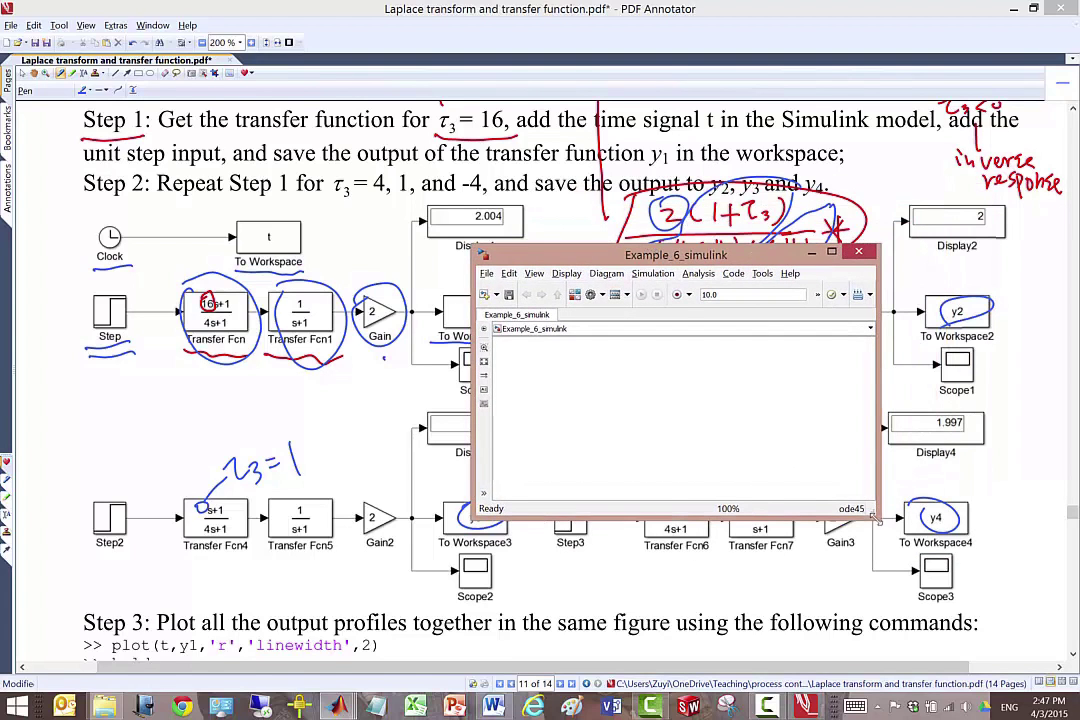
{"action": "left_click_drag", "start_coordinate": [881, 520], "coordinate": [1028, 632]}
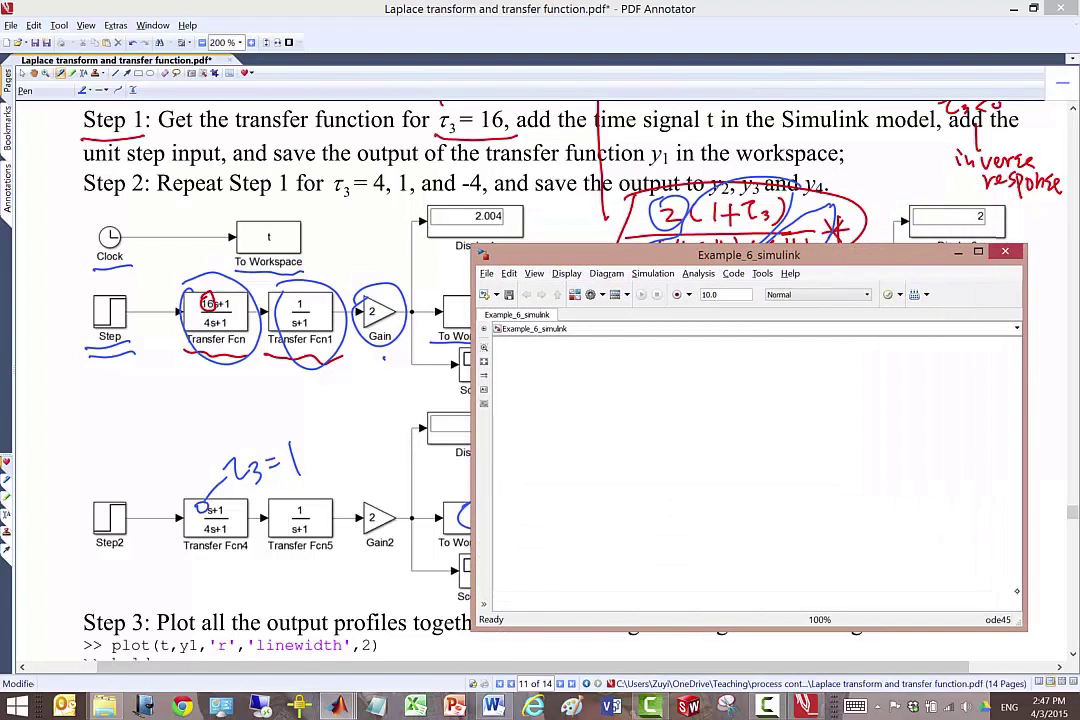
Add two Transfer Fcn blocks from the Continuous library to the model and connect the first one's output to the second
{"action": "left_click", "coordinate": [576, 294]}
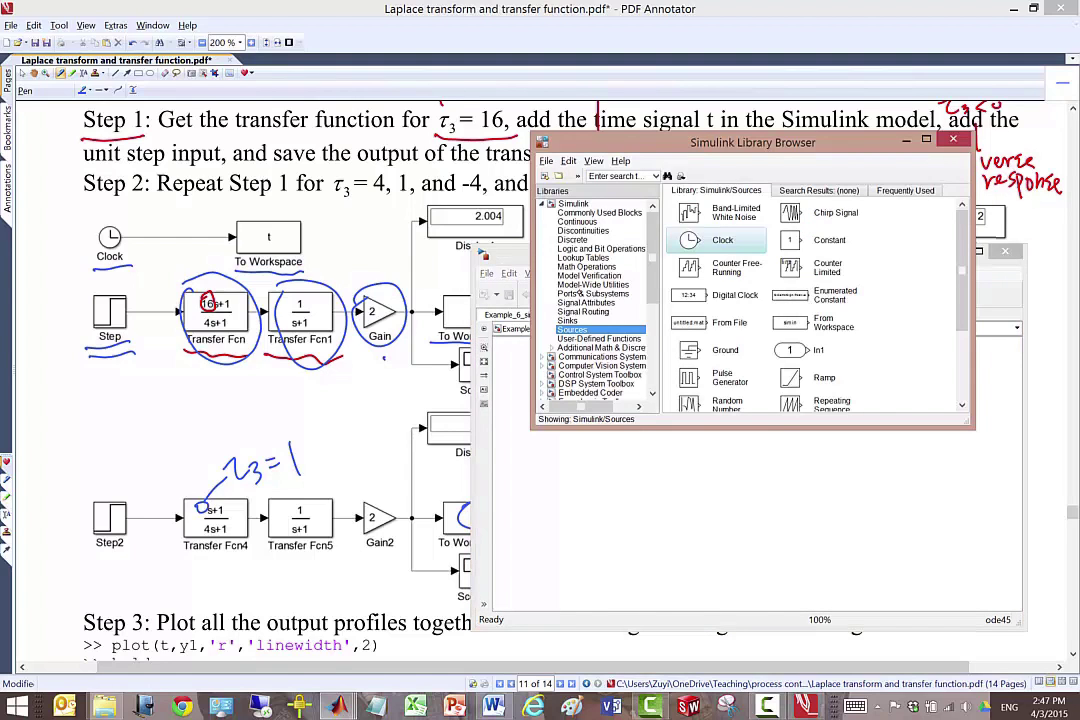
{"action": "left_click", "coordinate": [594, 222]}
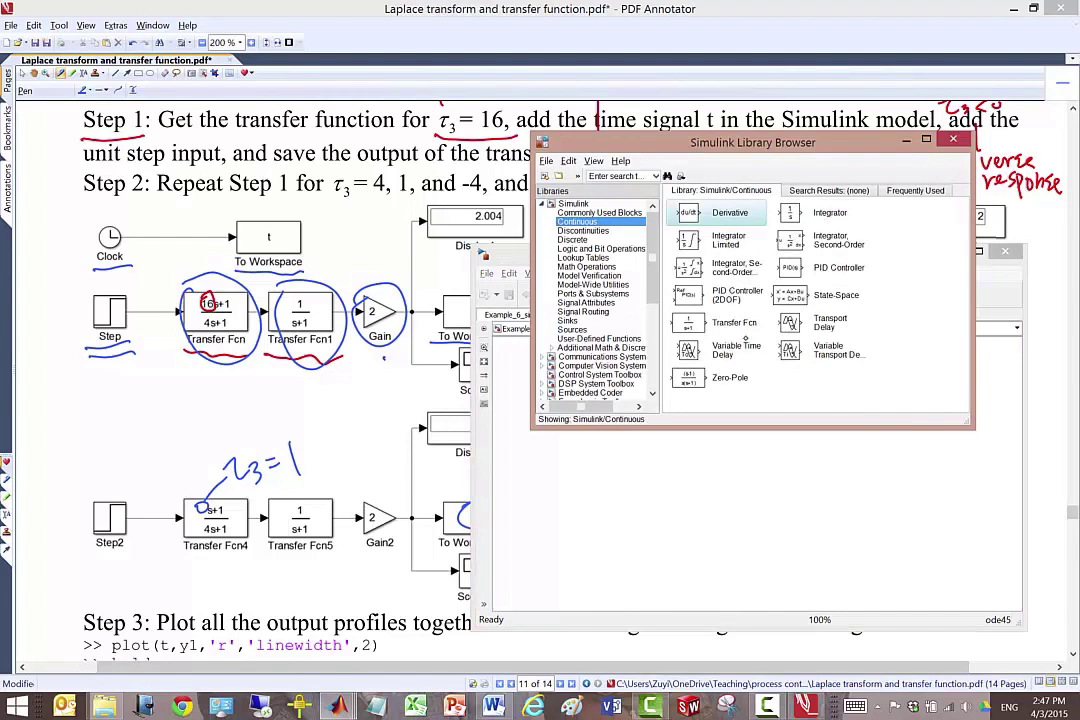
{"action": "left_click", "coordinate": [705, 322]}
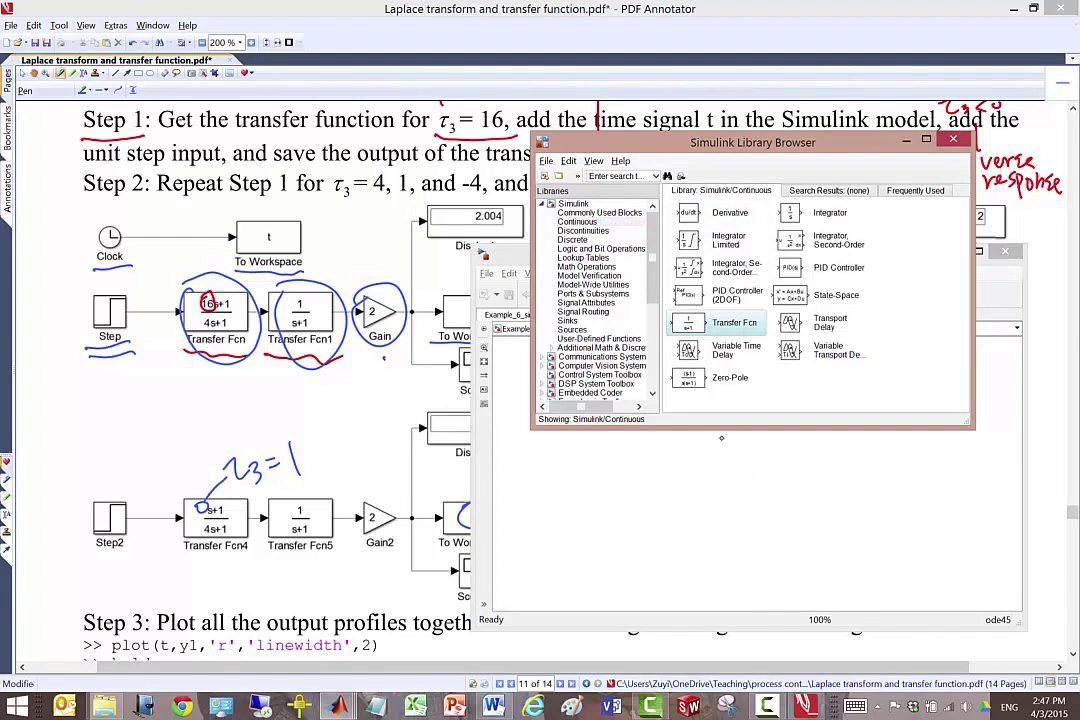
{"action": "left_click_drag", "start_coordinate": [721, 437], "coordinate": [838, 405]}
{"action": "scroll", "coordinate": [640, 420], "scroll_direction": "up", "scroll_amount": 1}
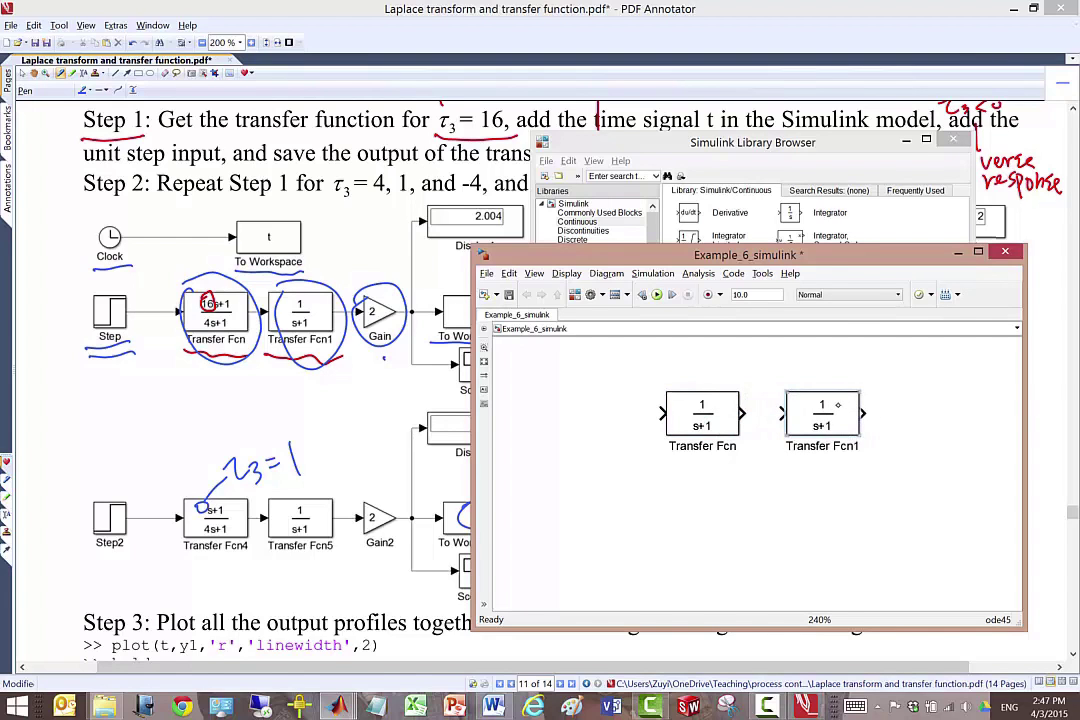
{"action": "left_click_drag", "start_coordinate": [742, 413], "coordinate": [785, 411]}
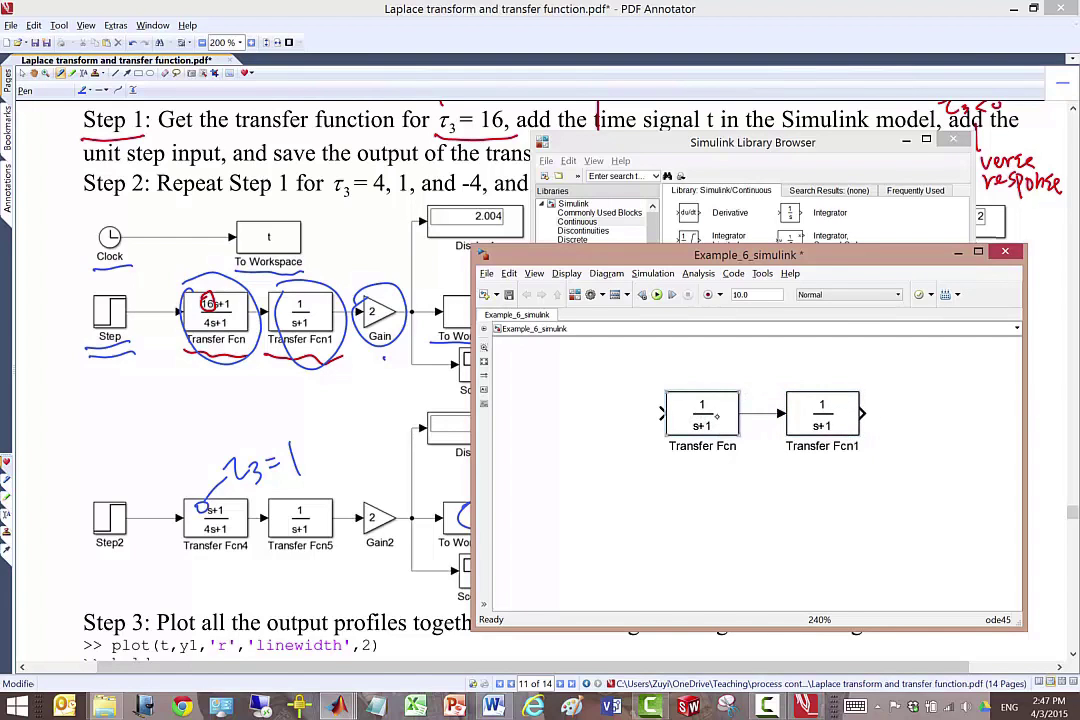
Set the numerator coefficients of the first Transfer Fcn block to [16 1]
{"action": "double_click", "coordinate": [717, 417]}
{"action": "double_click", "coordinate": [762, 391]}
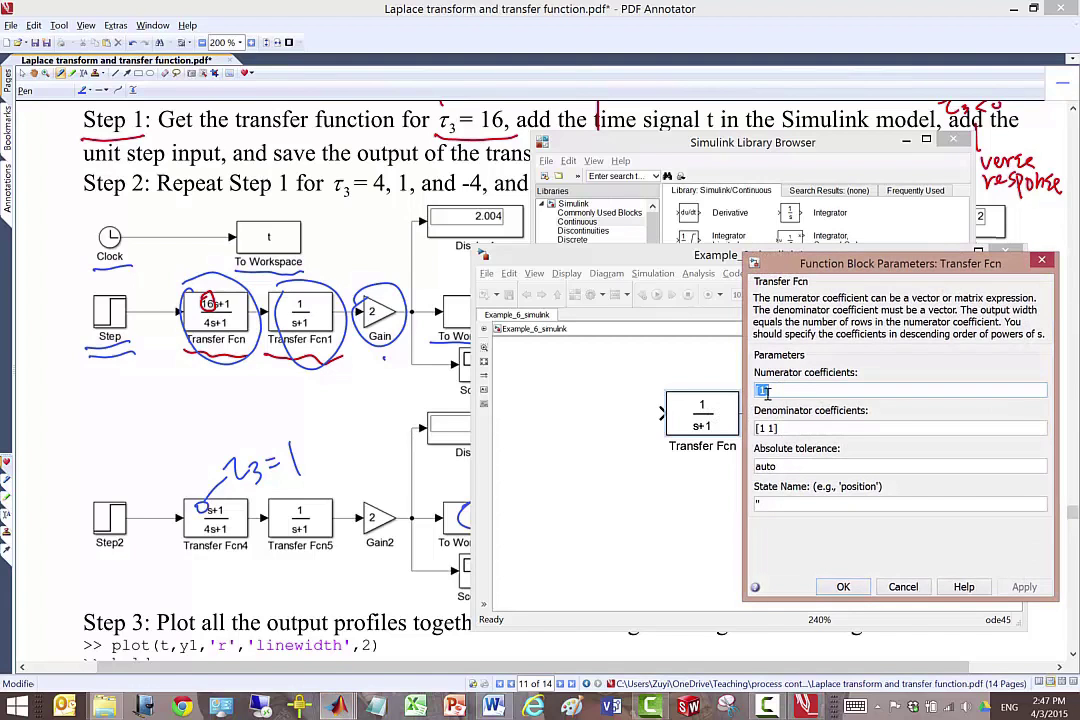
{"action": "left_click", "coordinate": [772, 390]}
{"action": "key", "text": "Left"}
{"action": "key", "text": "Left"}
{"action": "type", "text": "16"}
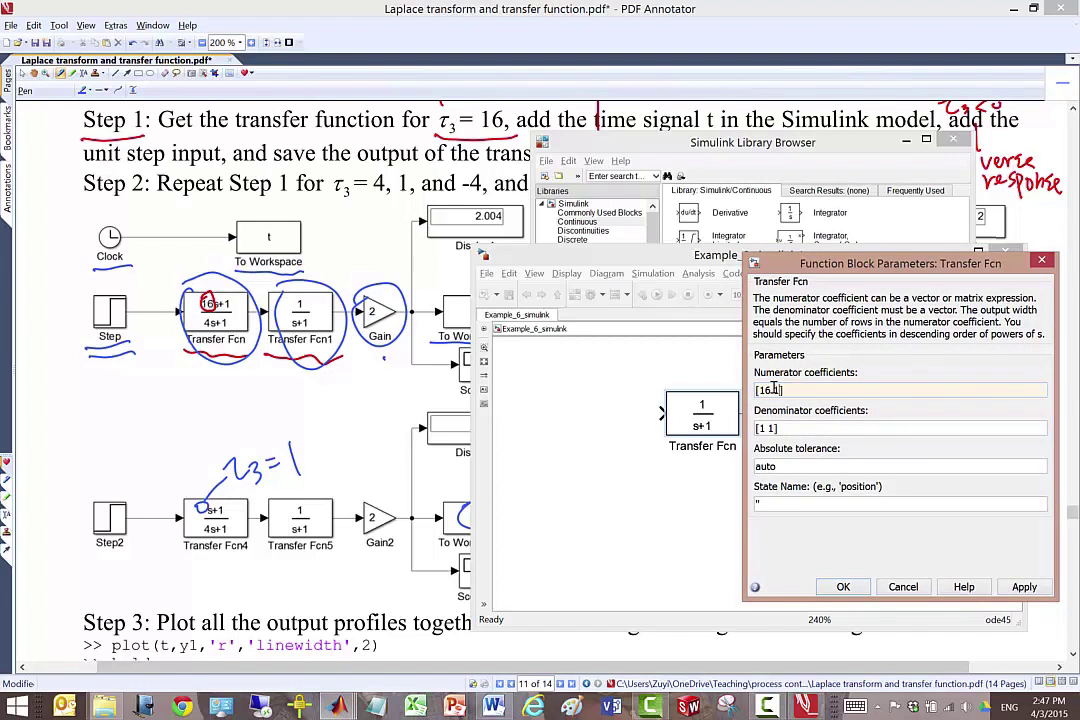
Set the first Transfer Fcn block's denominator coefficients to [4 1], and move Transfer Fcn1 slightly closer to it
{"action": "double_click", "coordinate": [767, 428]}
{"action": "left_click", "coordinate": [766, 428]}
{"action": "key", "text": "Delete"}
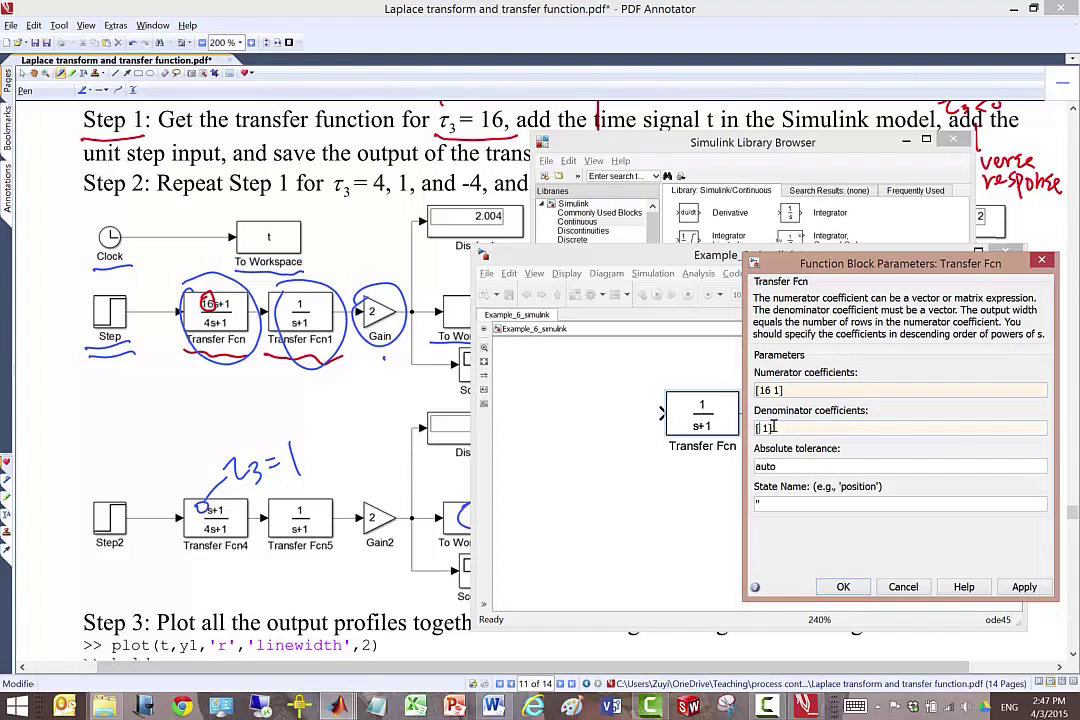
{"action": "type", "text": "4"}
{"action": "left_click", "coordinate": [857, 587]}
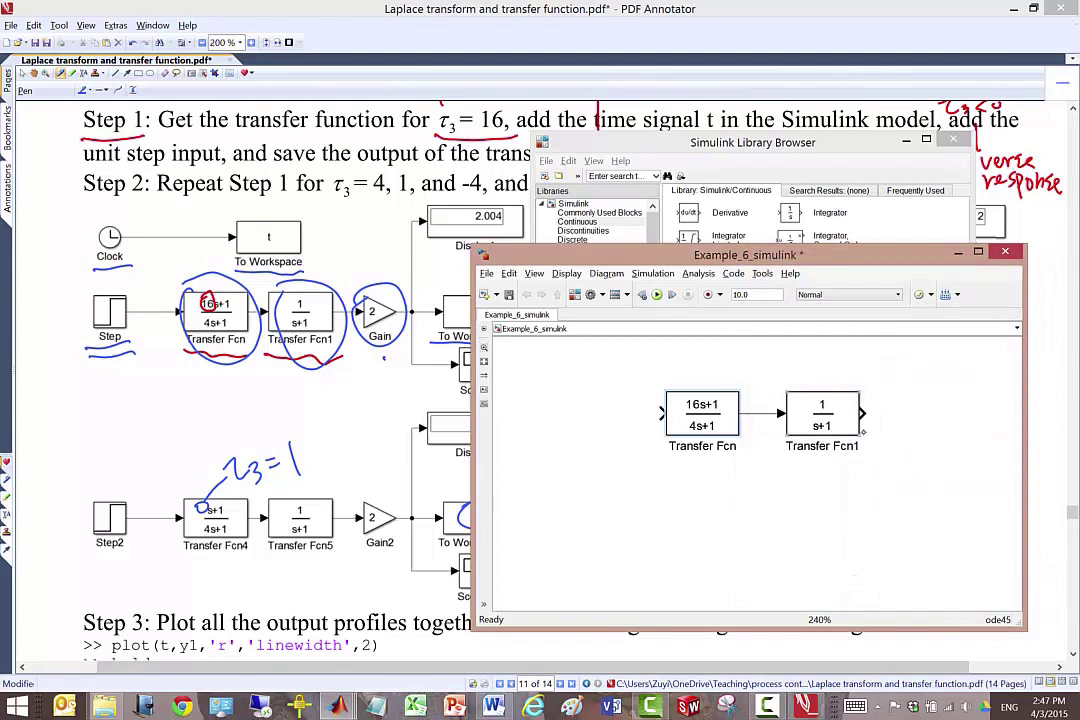
{"action": "left_click_drag", "start_coordinate": [850, 438], "coordinate": [838, 440]}
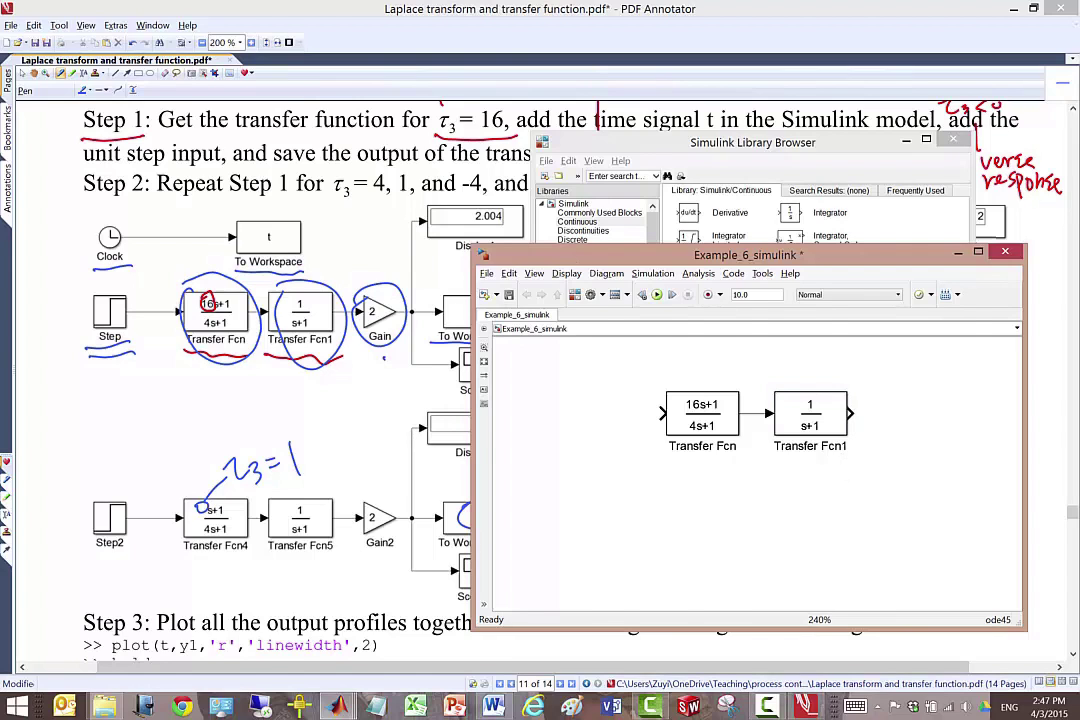
Add Step and Clock blocks from the Sources library to the model, and connect the Step output to the first Transfer Fcn block
{"action": "left_click", "coordinate": [753, 143]}
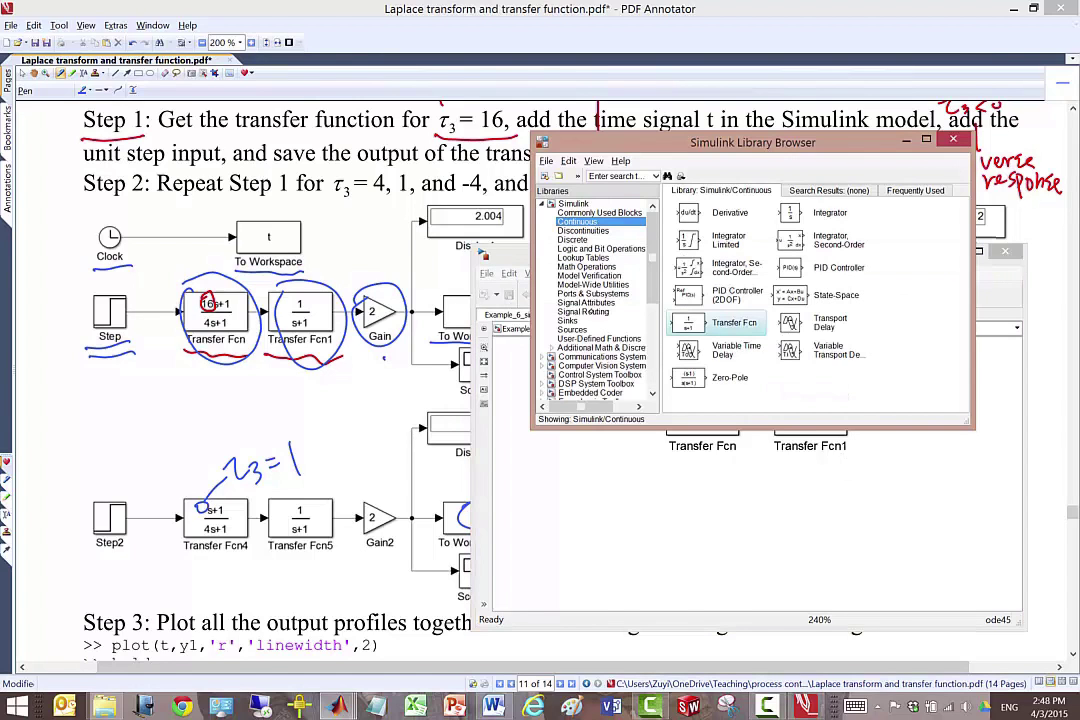
{"action": "left_click", "coordinate": [588, 330]}
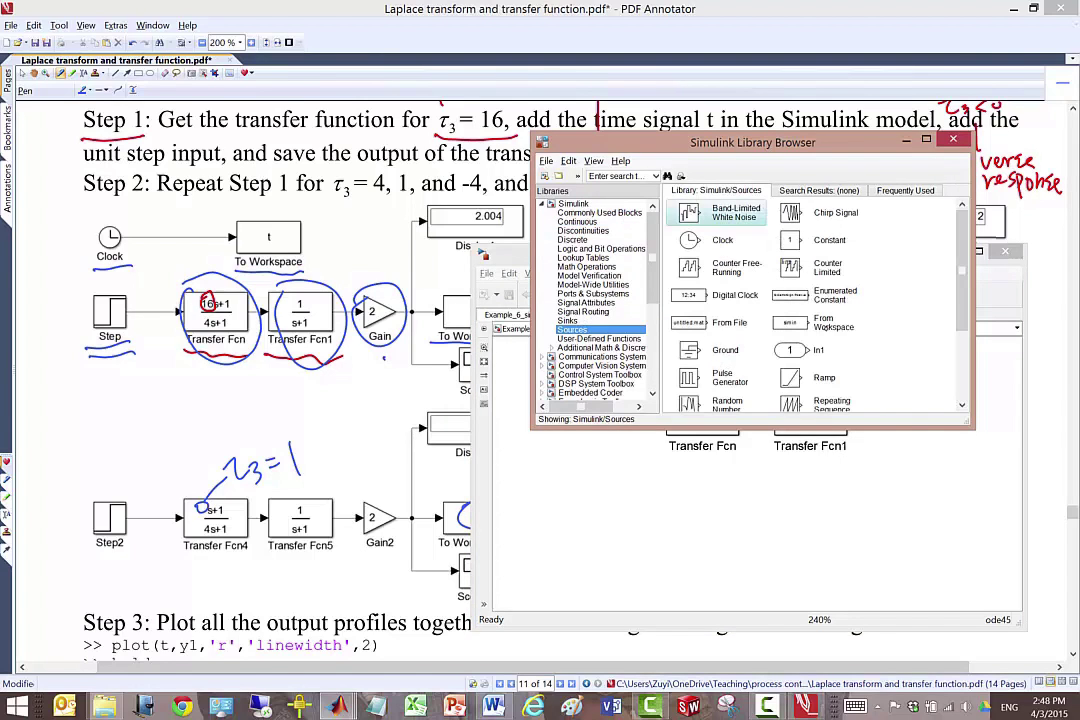
{"action": "left_click_drag", "start_coordinate": [963, 268], "coordinate": [963, 338]}
{"action": "left_click_drag", "start_coordinate": [794, 369], "coordinate": [589, 412]}
{"action": "left_click", "coordinate": [576, 295]}
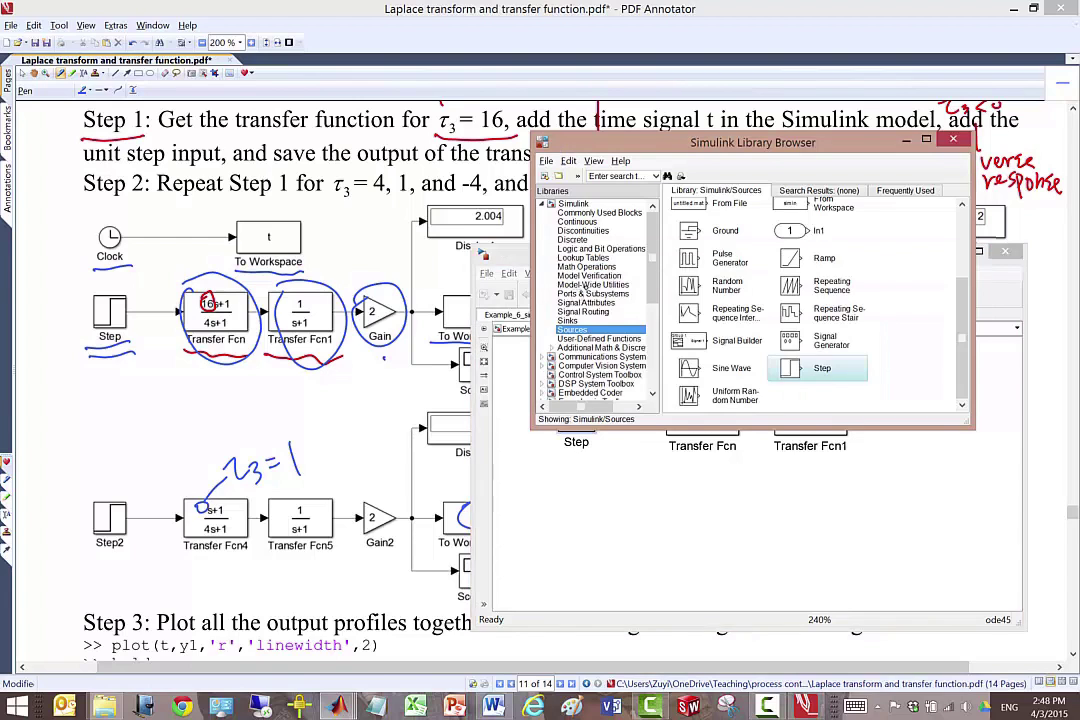
{"action": "scroll", "coordinate": [702, 236], "scroll_direction": "up", "scroll_amount": 4}
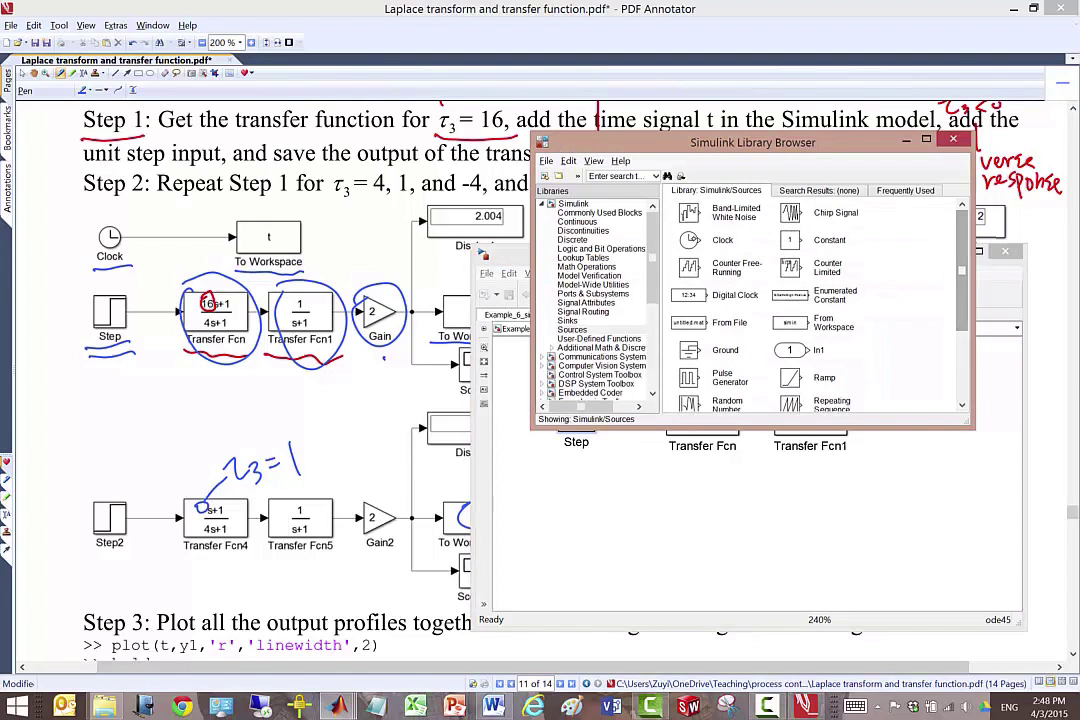
{"action": "left_click_drag", "start_coordinate": [702, 236], "coordinate": [576, 354]}
{"action": "left_click_drag", "start_coordinate": [598, 413], "coordinate": [666, 413]}
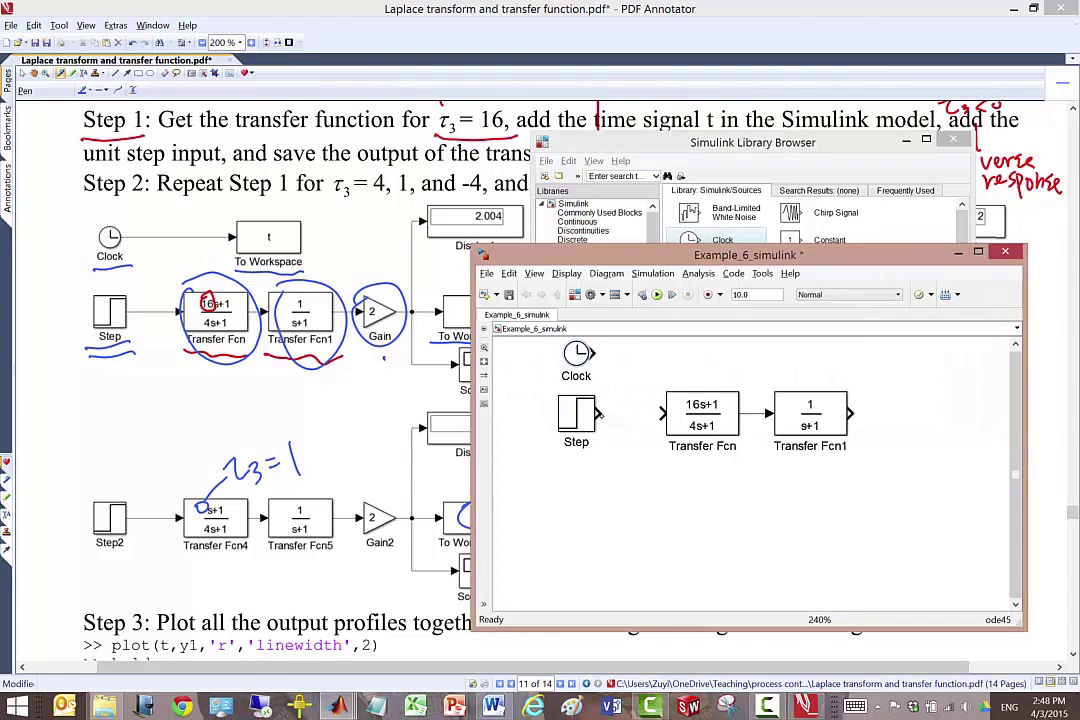
Set the Step block's step time to 0, and move both transfer function blocks closer to it
{"action": "double_click", "coordinate": [576, 412]}
{"action": "double_click", "coordinate": [635, 376]}
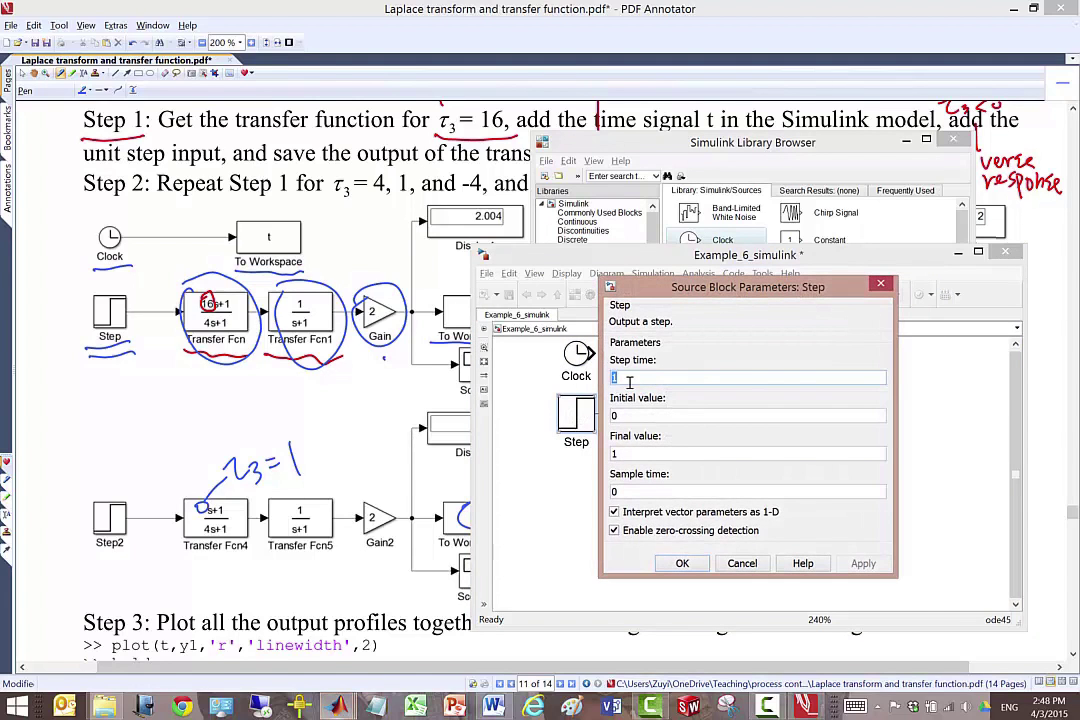
{"action": "type", "text": "0"}
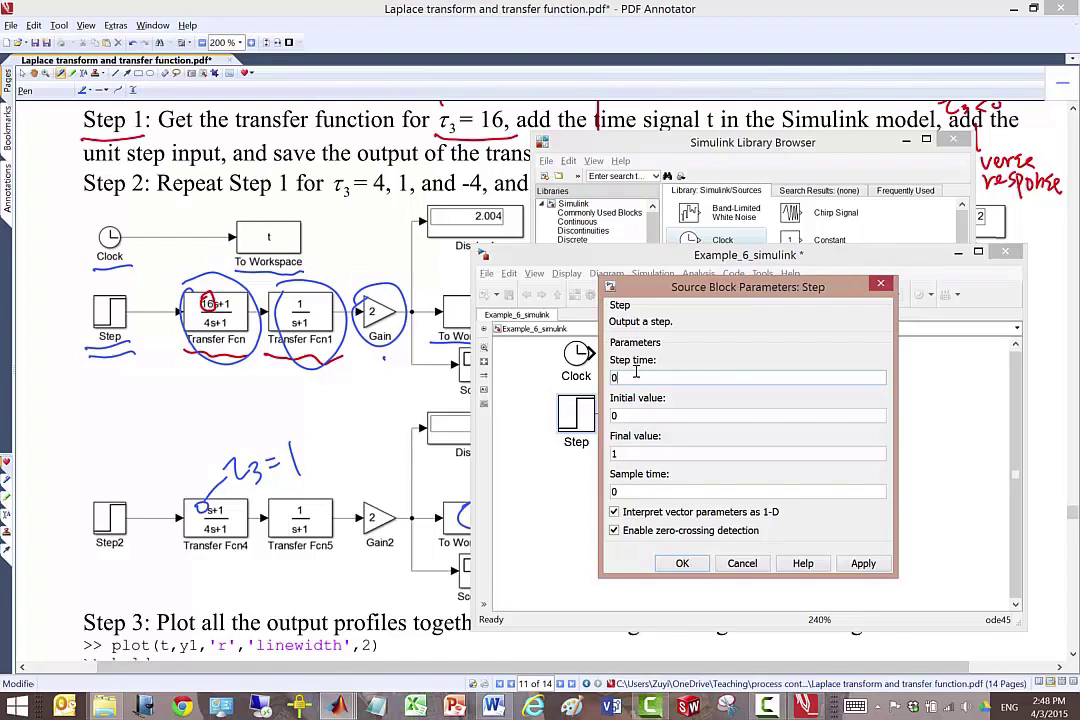
{"action": "left_click", "coordinate": [699, 563]}
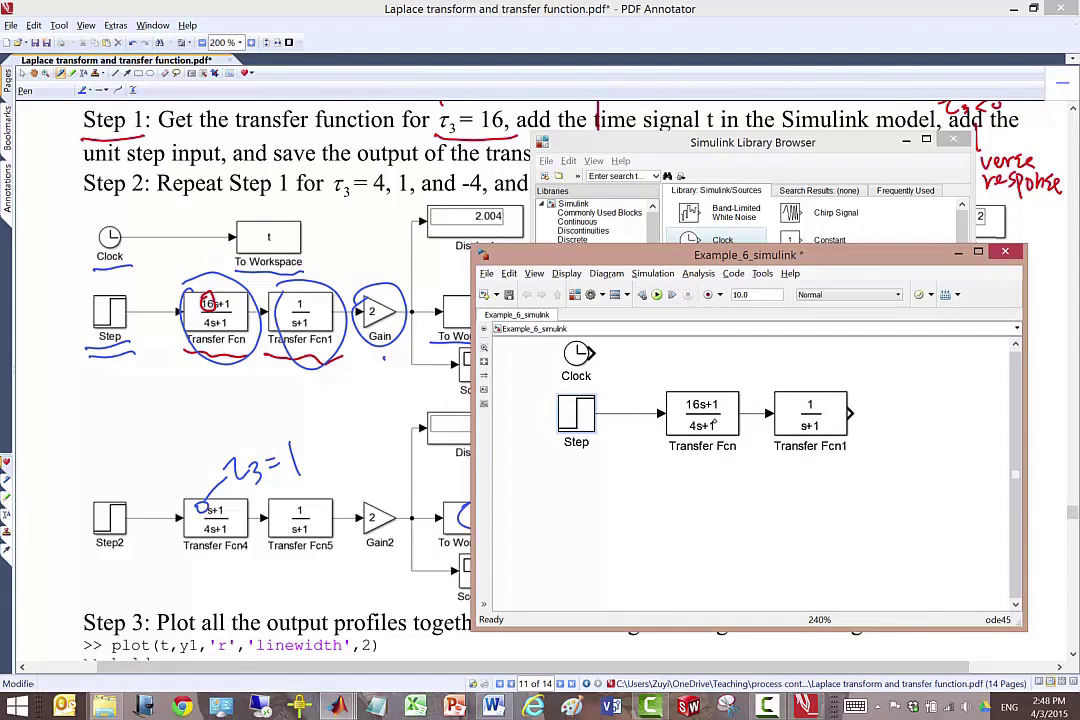
{"action": "left_click_drag", "start_coordinate": [712, 424], "coordinate": [682, 424]}
{"action": "left_click_drag", "start_coordinate": [824, 412], "coordinate": [785, 406]}
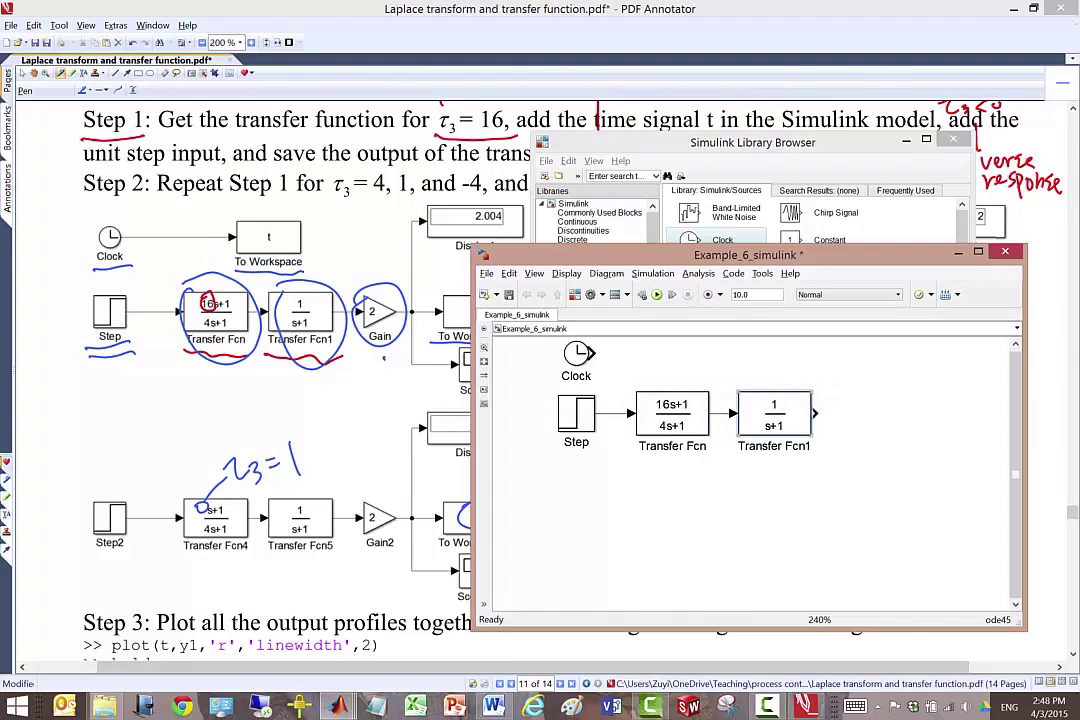
Add a Gain block from the Math Operations library after Transfer Fcn1, connected to its output, and set its gain to 2
{"action": "left_click", "coordinate": [640, 143]}
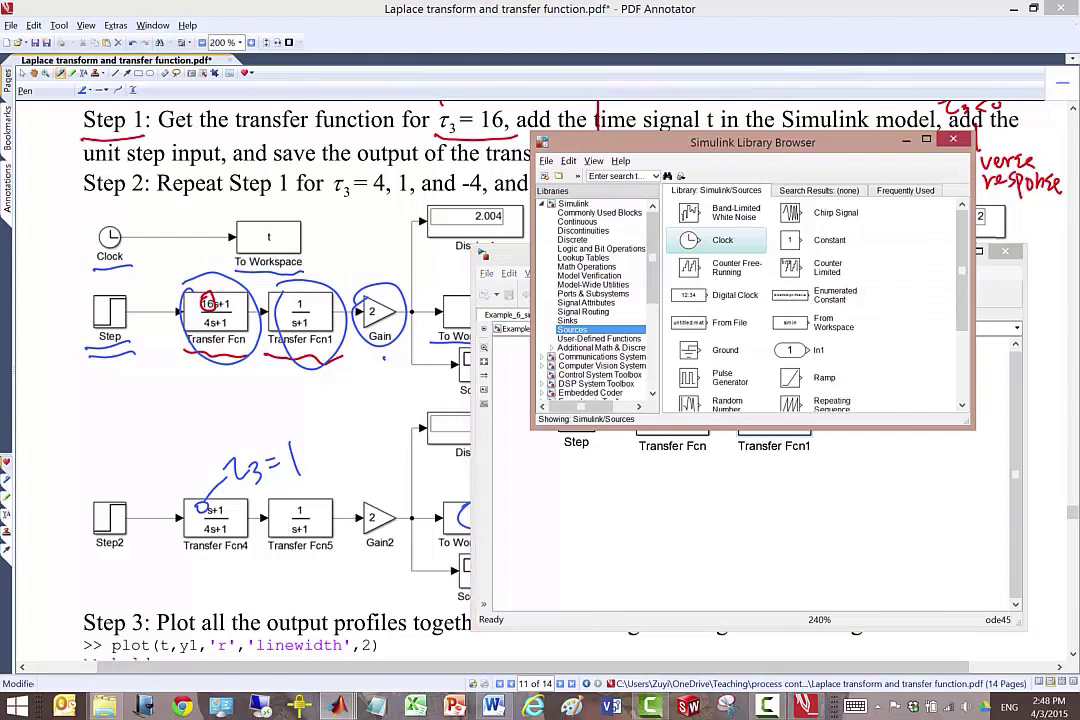
{"action": "left_click", "coordinate": [587, 266]}
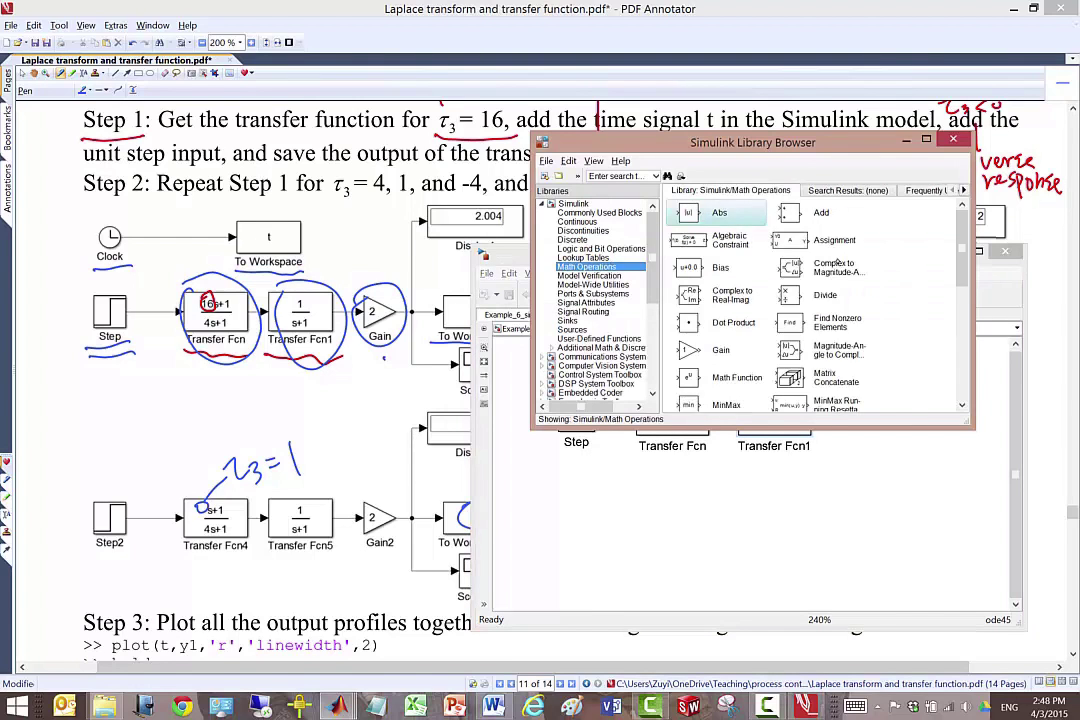
{"action": "left_click_drag", "start_coordinate": [689, 350], "coordinate": [870, 443]}
{"action": "double_click", "coordinate": [866, 443]}
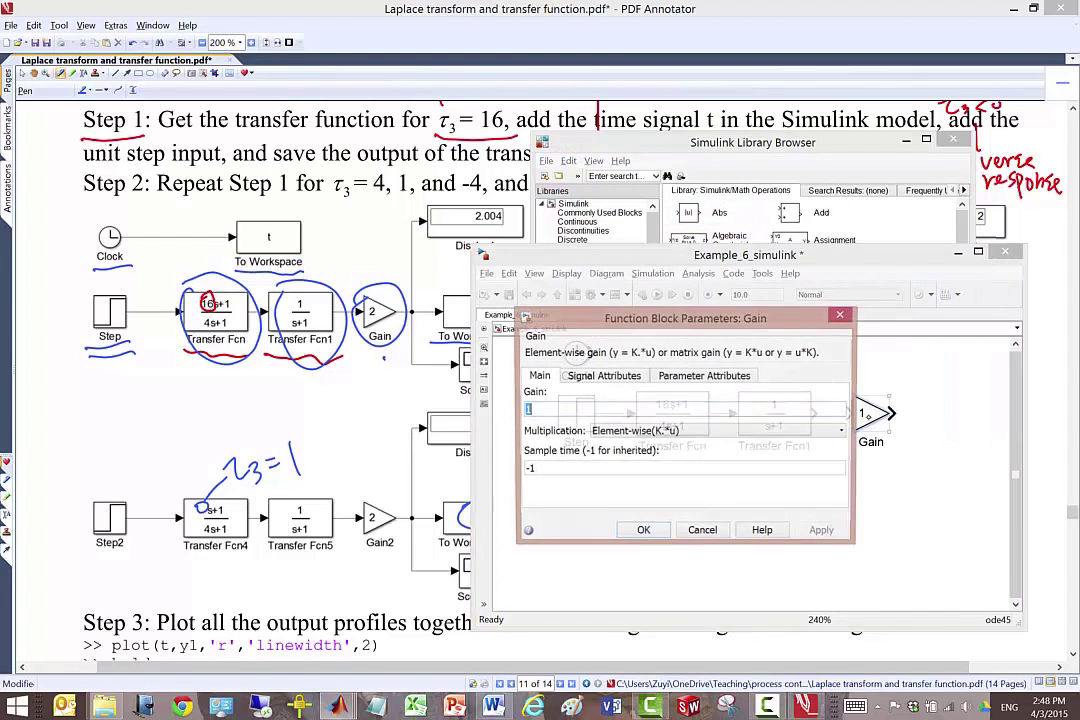
{"action": "type", "text": "2"}
{"action": "key", "text": "Return"}
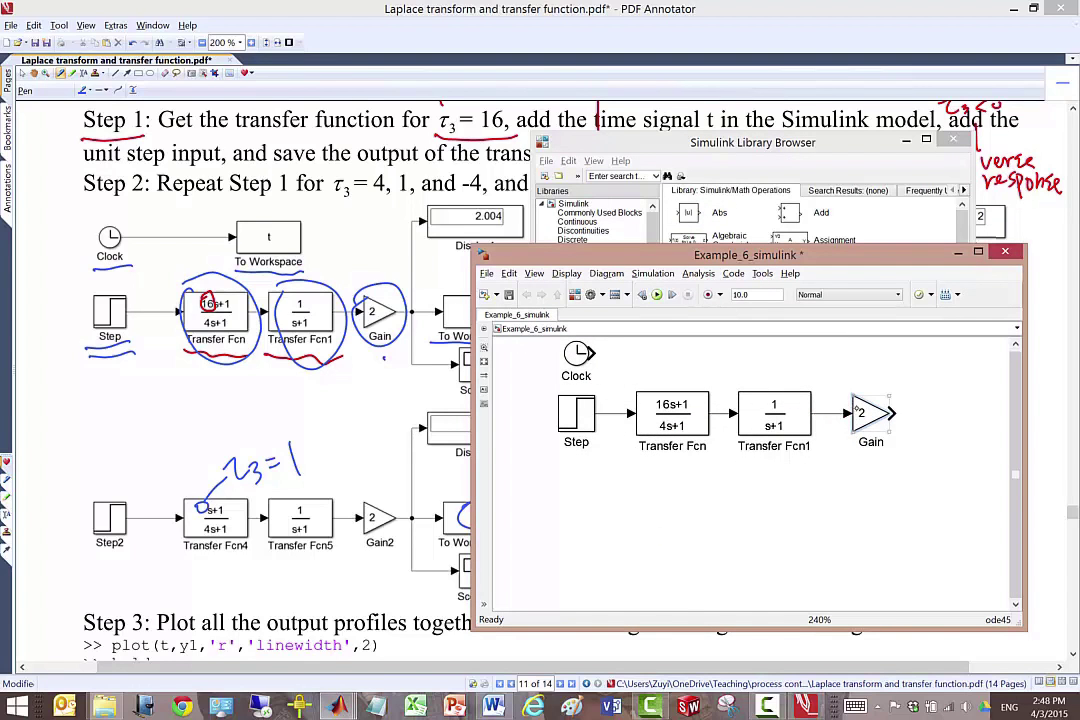
Move the model window clear of the Simulink Library Browser and show the Sinks library blocks
{"action": "left_click_drag", "start_coordinate": [700, 254], "coordinate": [586, 387]}
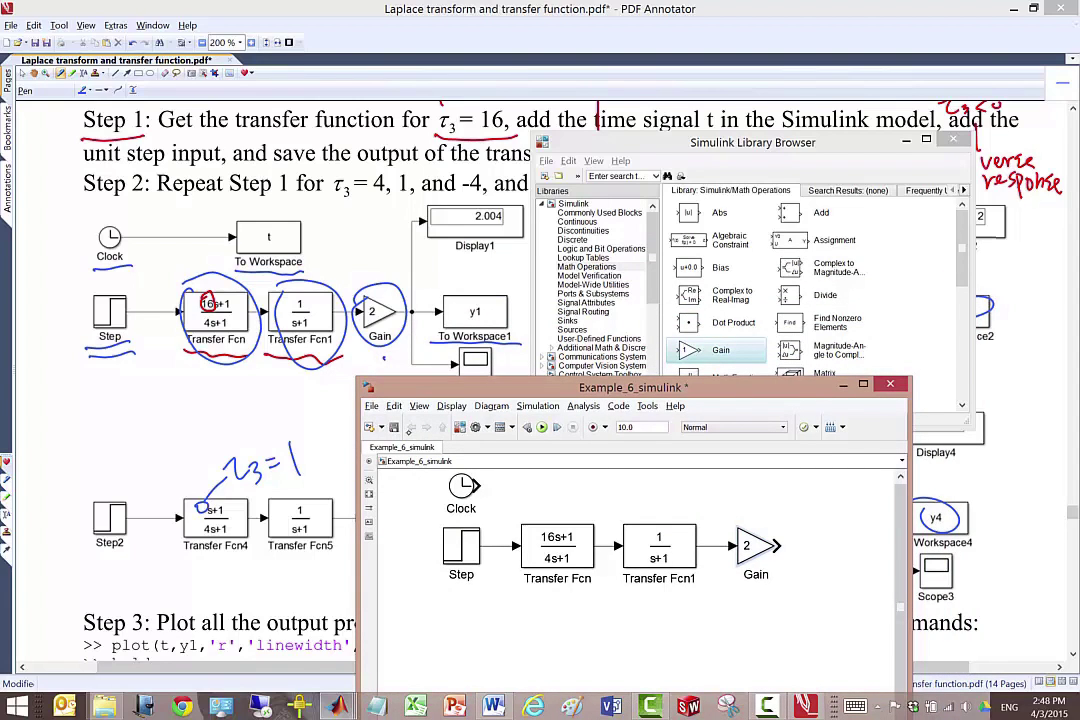
{"action": "left_click", "coordinate": [502, 432]}
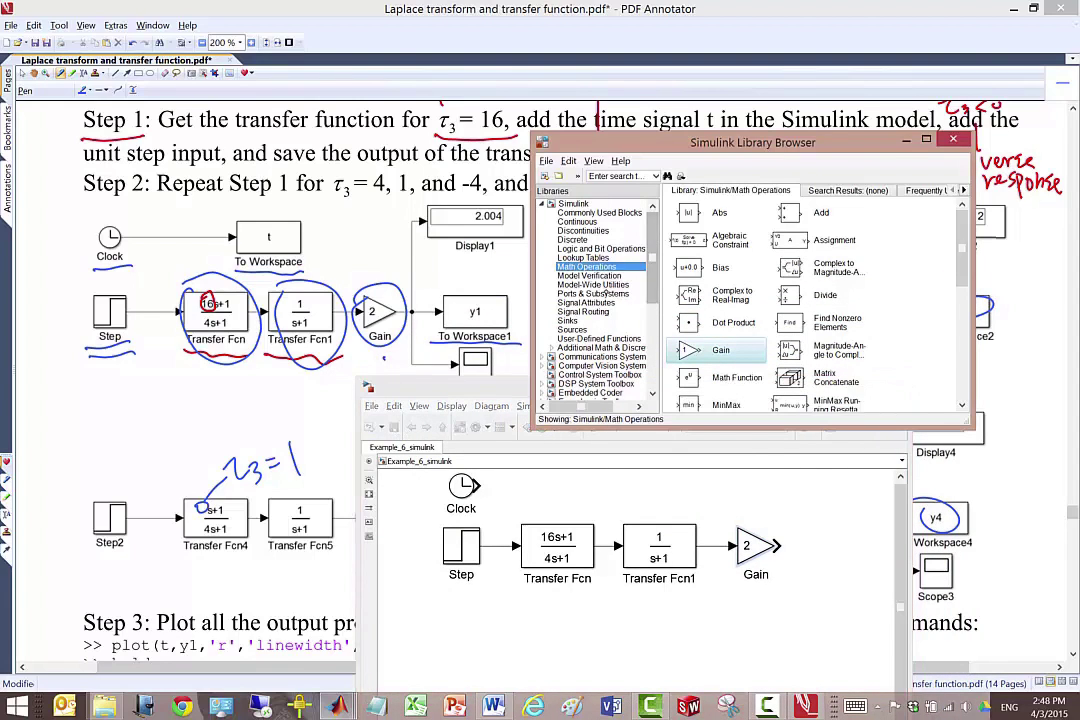
{"action": "left_click", "coordinate": [606, 320]}
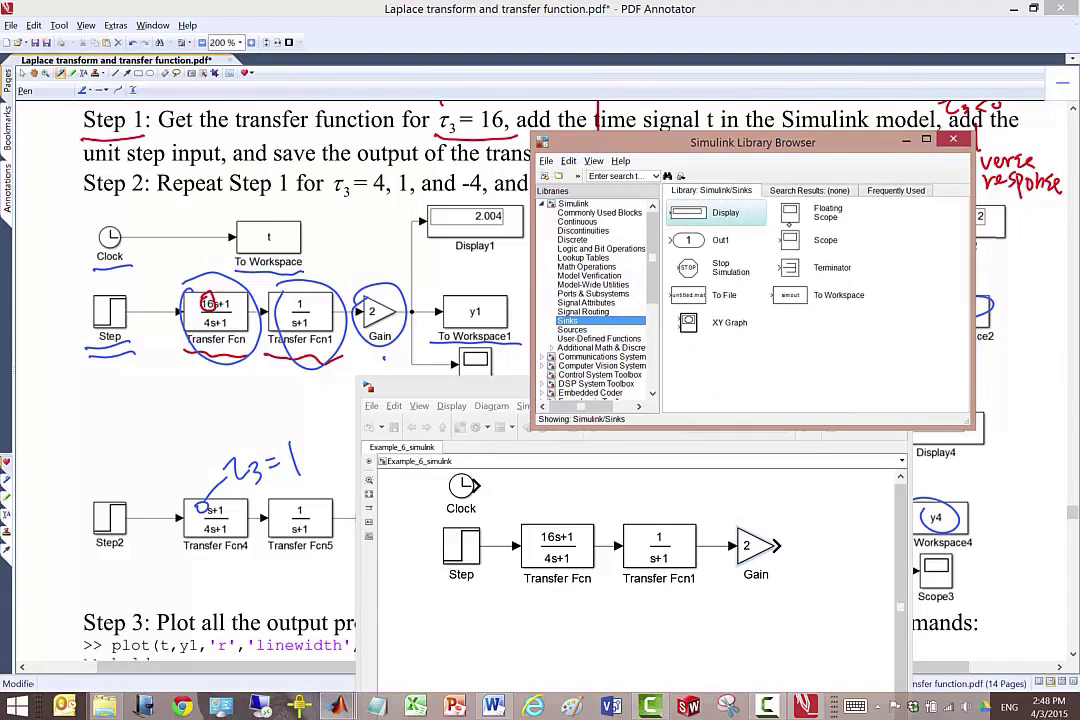
{"action": "double_click", "coordinate": [790, 295]}
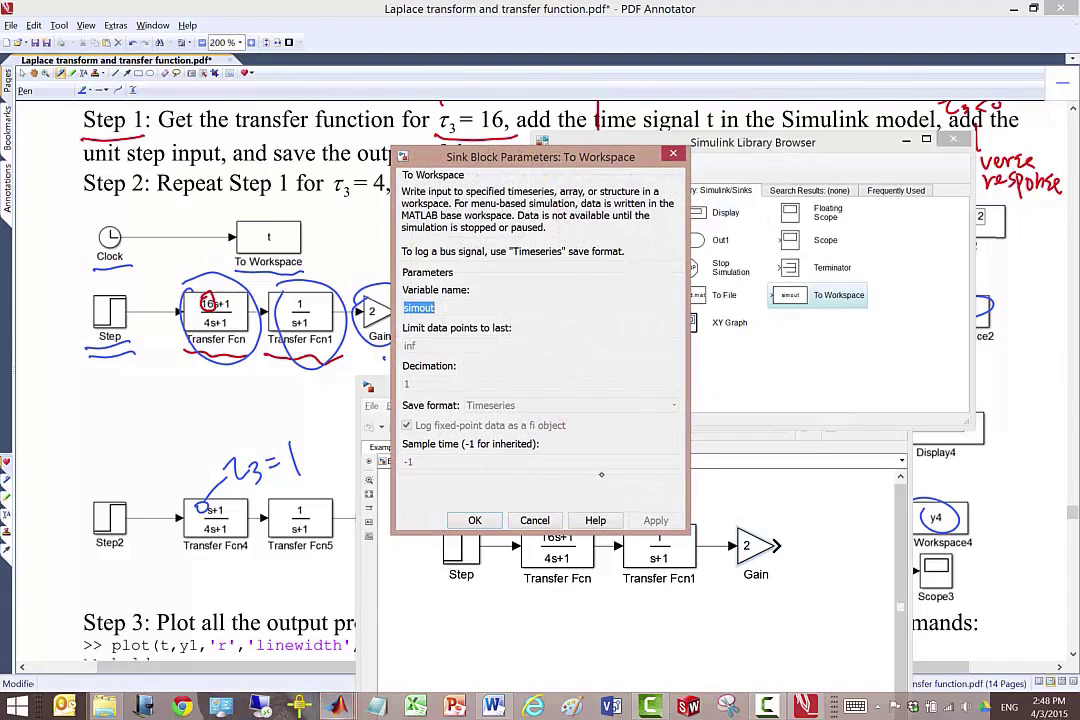
{"action": "left_click", "coordinate": [551, 514]}
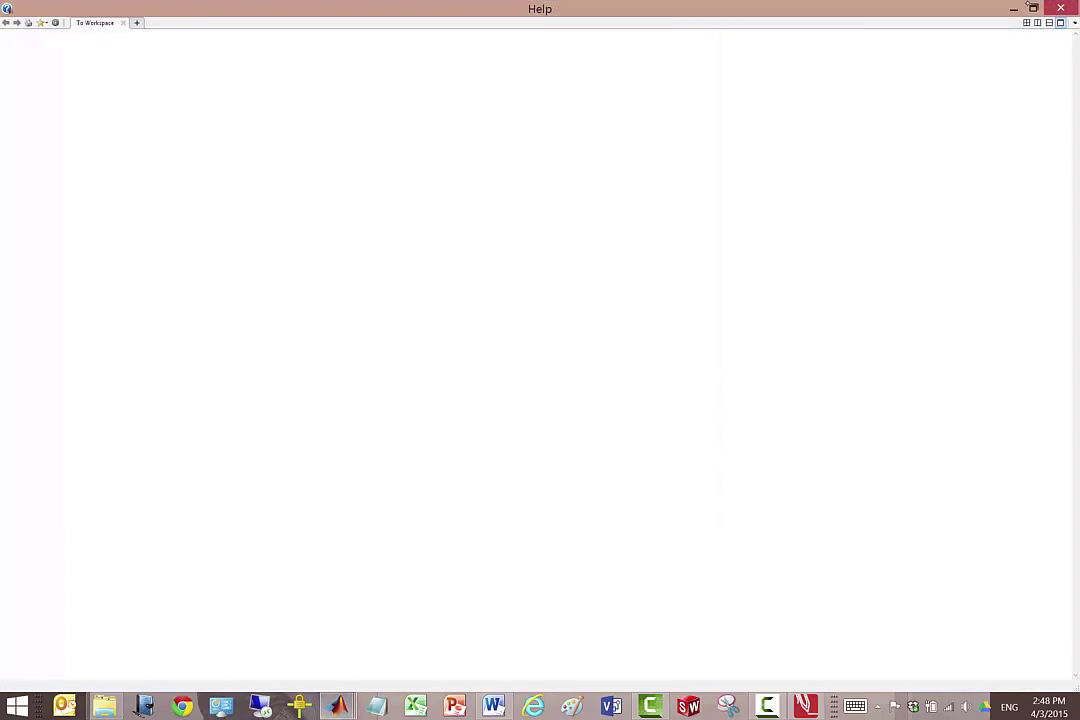
{"action": "left_click", "coordinate": [1059, 7]}
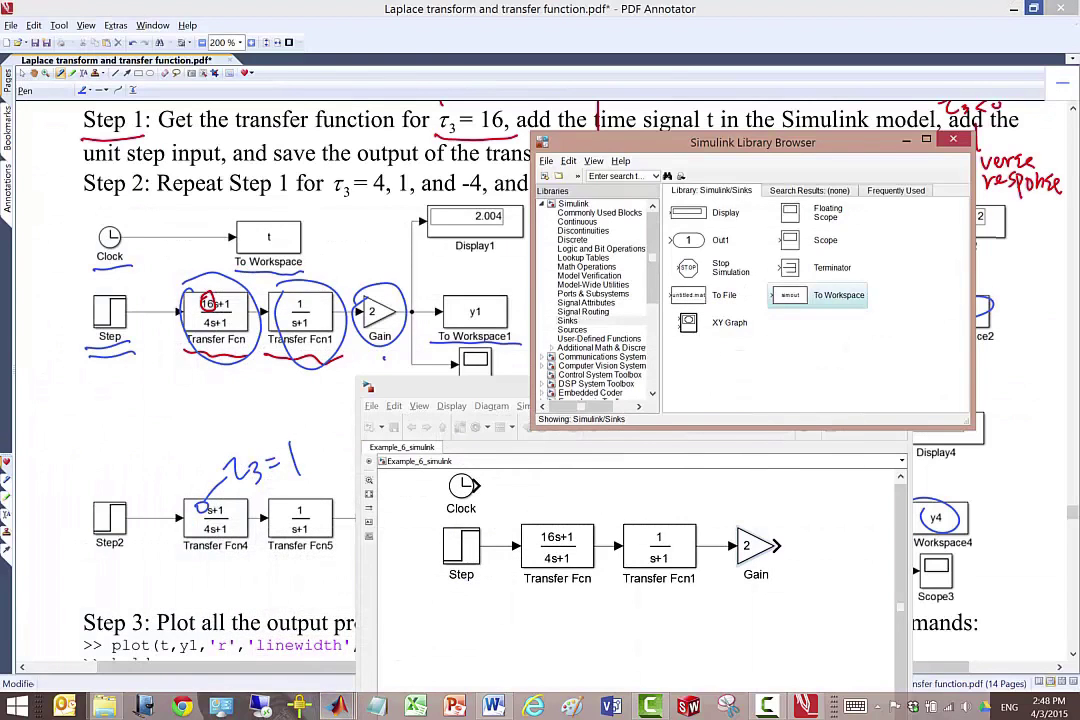
Add a To Workspace block connected to the Clock, with variable name t and save format Array
{"action": "left_click_drag", "start_coordinate": [790, 295], "coordinate": [481, 483]}
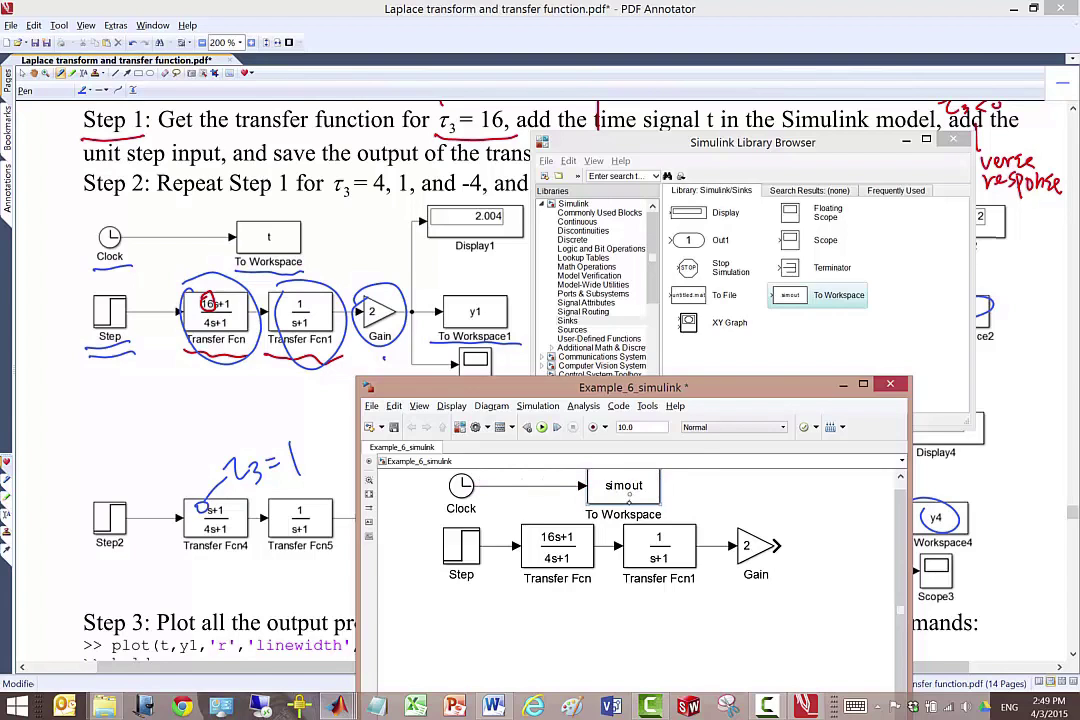
{"action": "double_click", "coordinate": [626, 490]}
{"action": "type", "text": "t"}
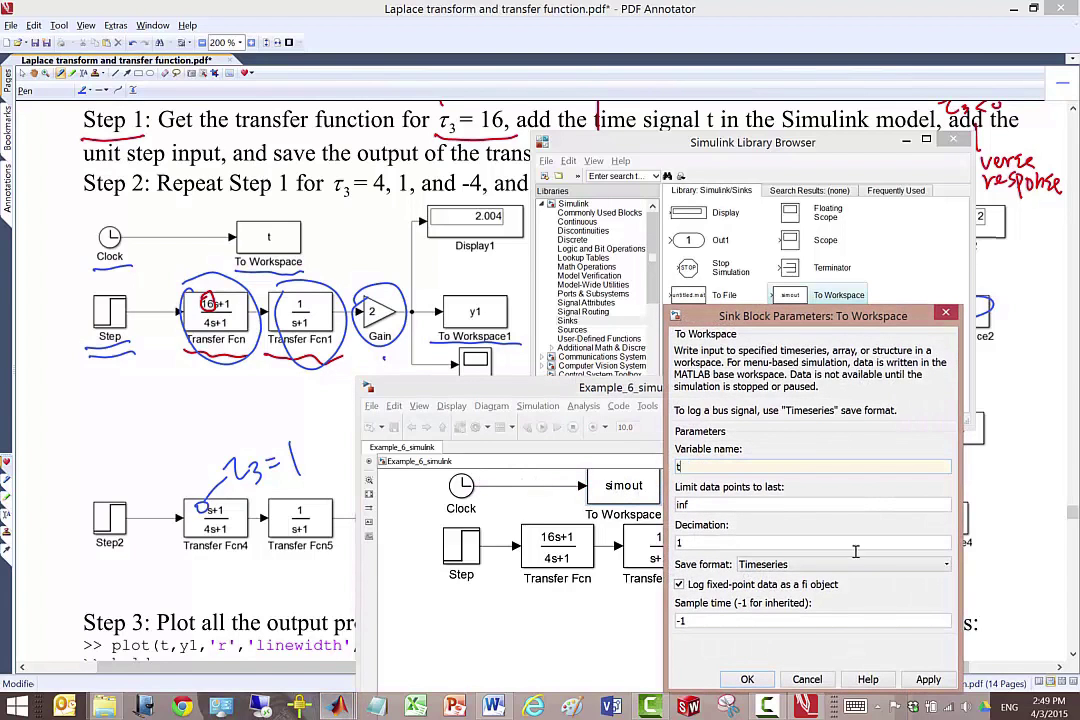
{"action": "left_click", "coordinate": [940, 563]}
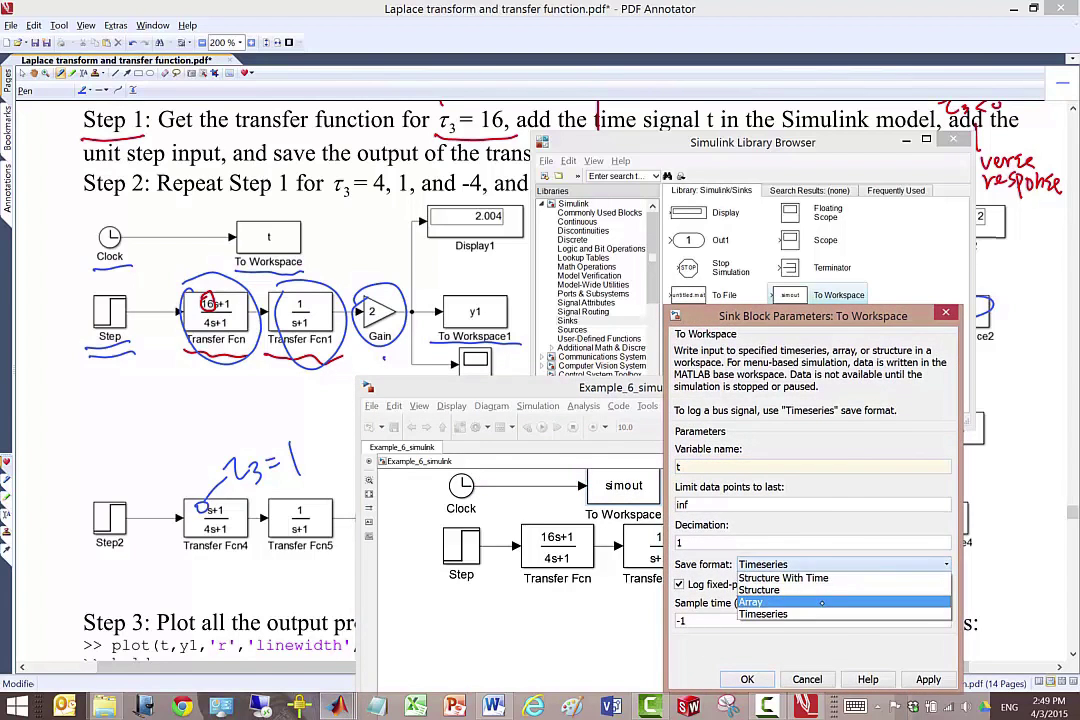
{"action": "left_click", "coordinate": [765, 607]}
{"action": "left_click", "coordinate": [882, 664]}
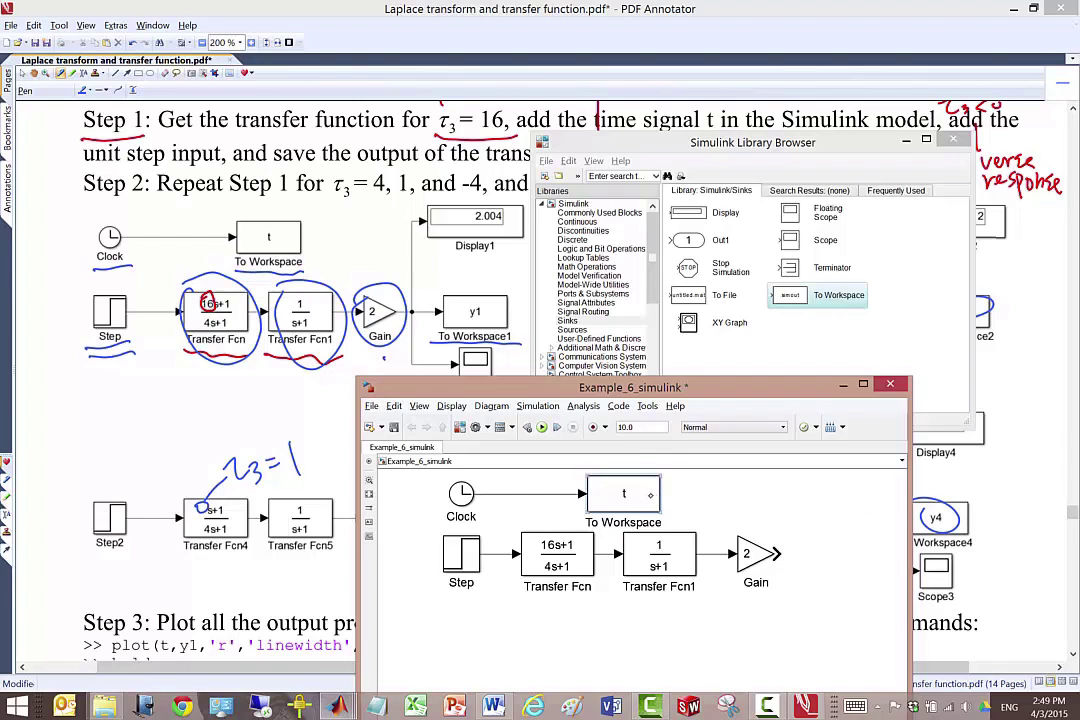
Add a second To Workspace block connected to the Gain output, with variable name y1 and save format Array, and recheck its parameters
{"action": "left_click_drag", "start_coordinate": [790, 295], "coordinate": [833, 545]}
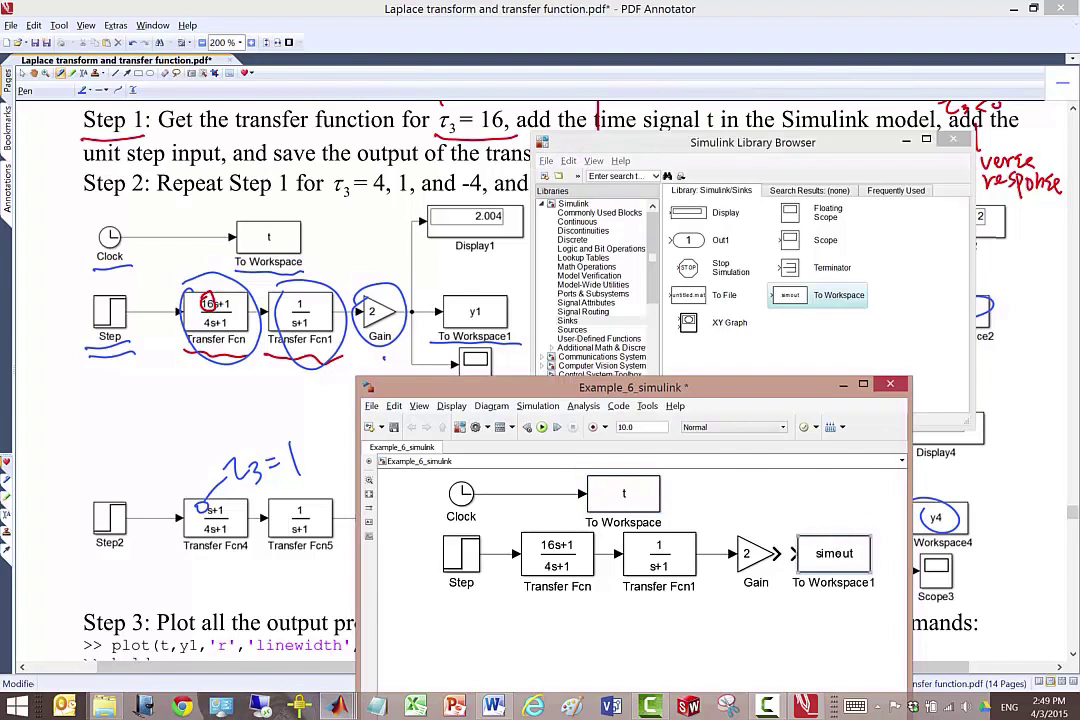
{"action": "double_click", "coordinate": [833, 545]}
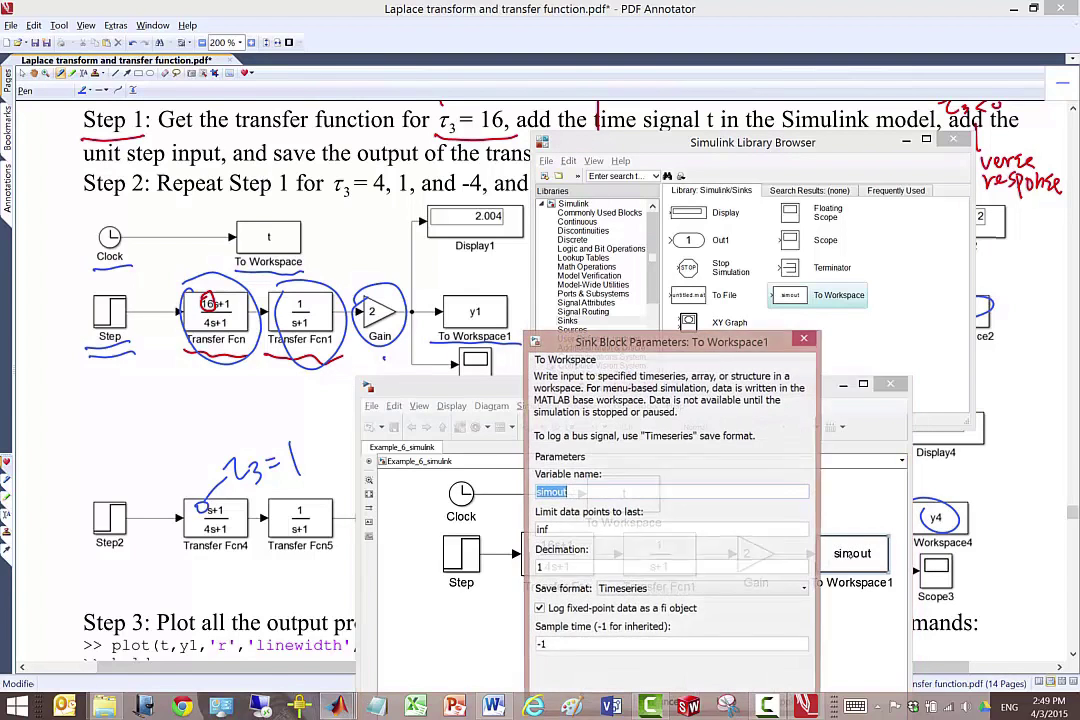
{"action": "type", "text": "y1"}
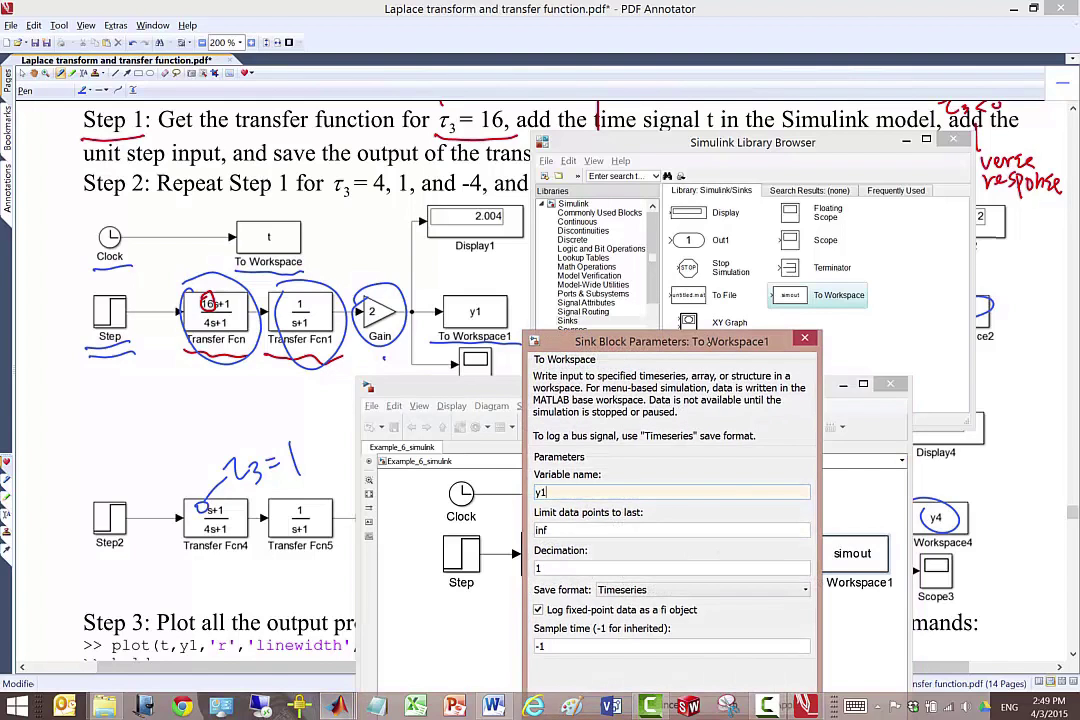
{"action": "left_click", "coordinate": [802, 590]}
{"action": "left_click", "coordinate": [650, 626]}
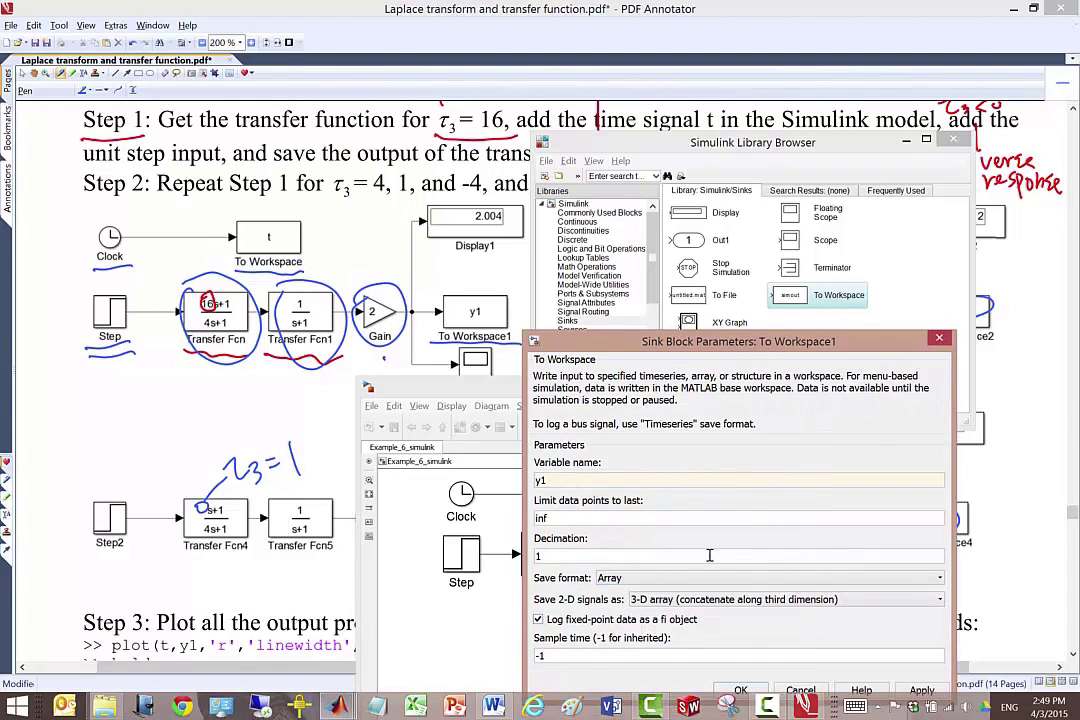
{"action": "left_click", "coordinate": [740, 690]}
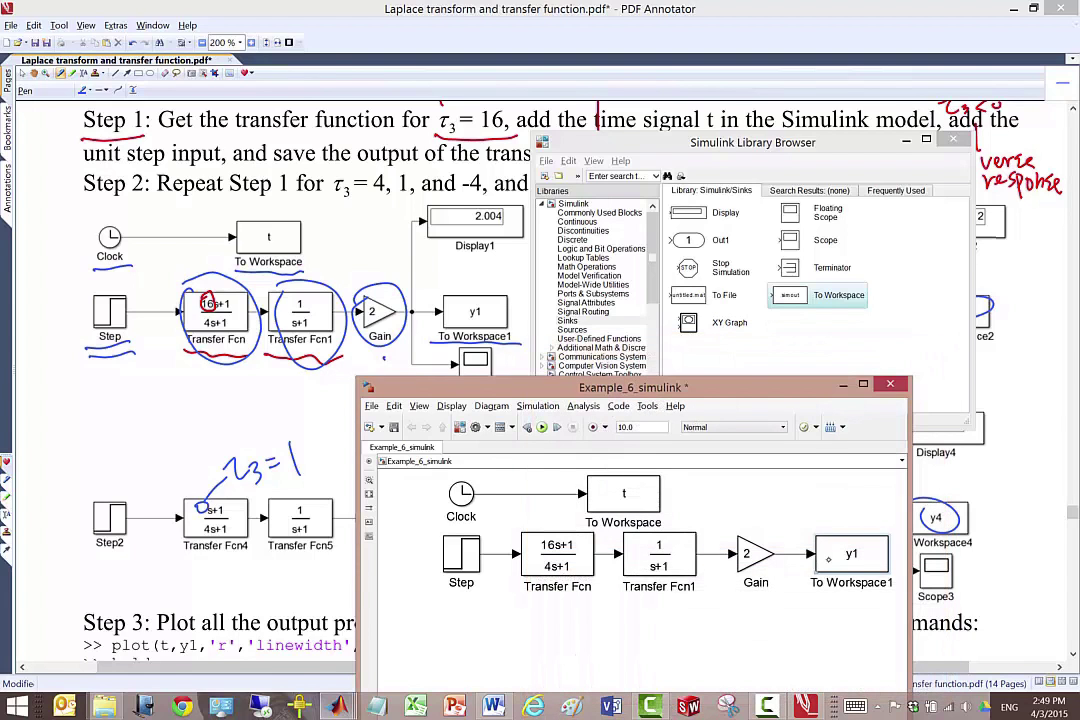
{"action": "double_click", "coordinate": [852, 553]}
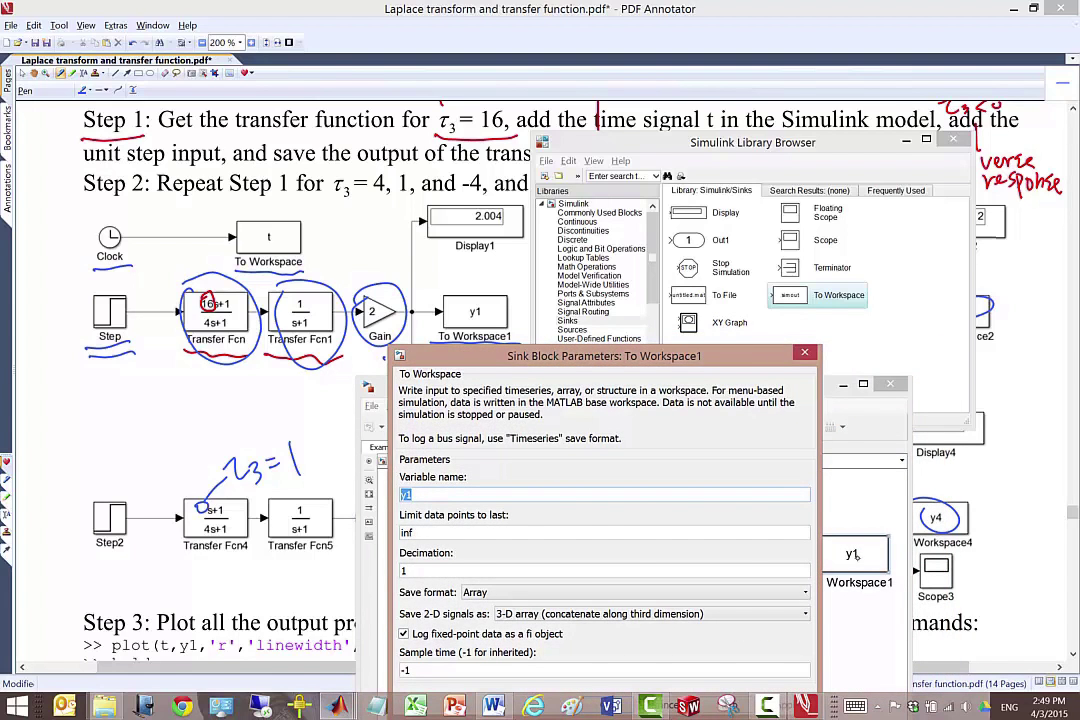
{"action": "key", "text": "Return"}
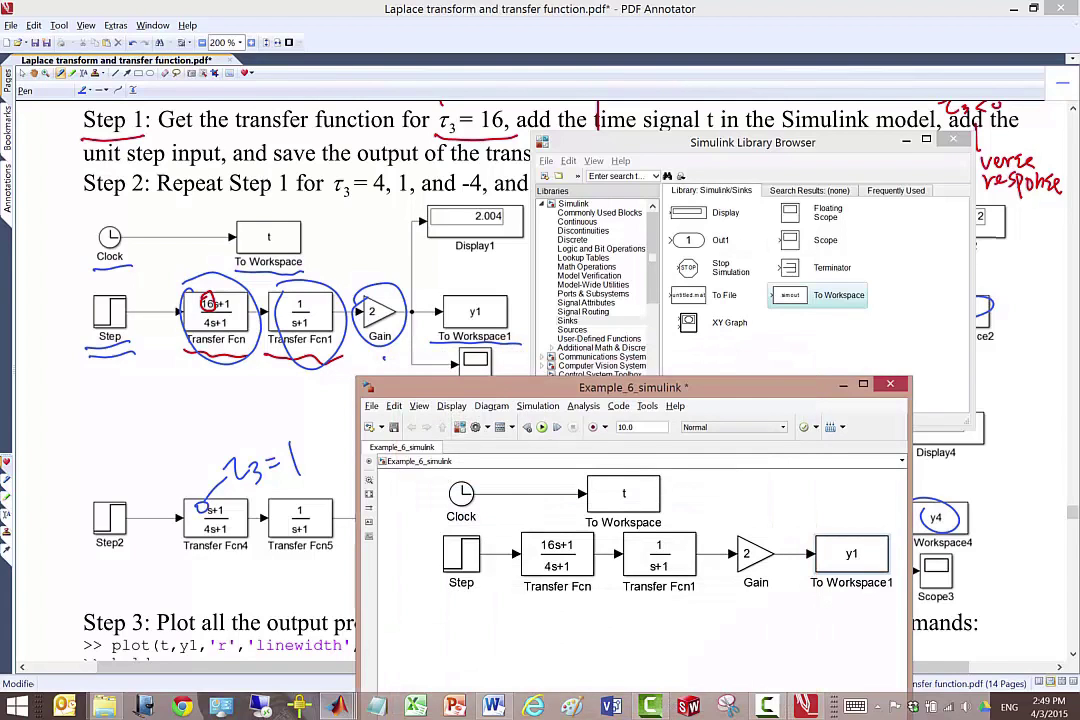
Add Scope and Display blocks branching from the Gain block's output line, and maximize the model window
{"action": "left_click_drag", "start_coordinate": [800, 240], "coordinate": [783, 543]}
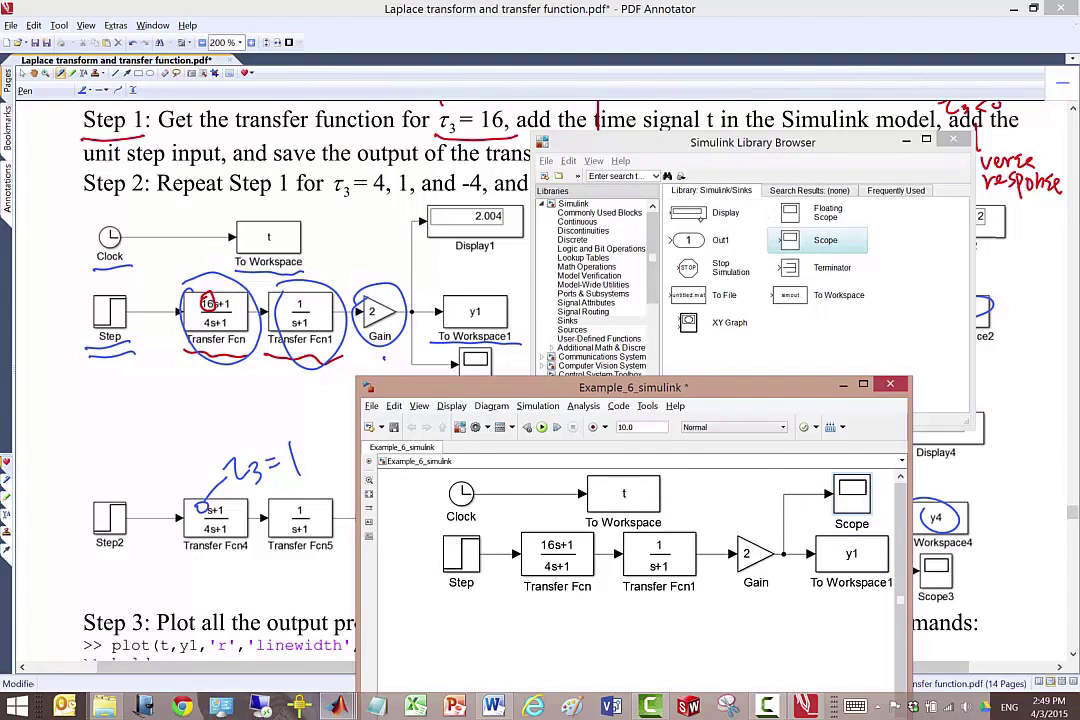
{"action": "left_click_drag", "start_coordinate": [700, 212], "coordinate": [855, 617]}
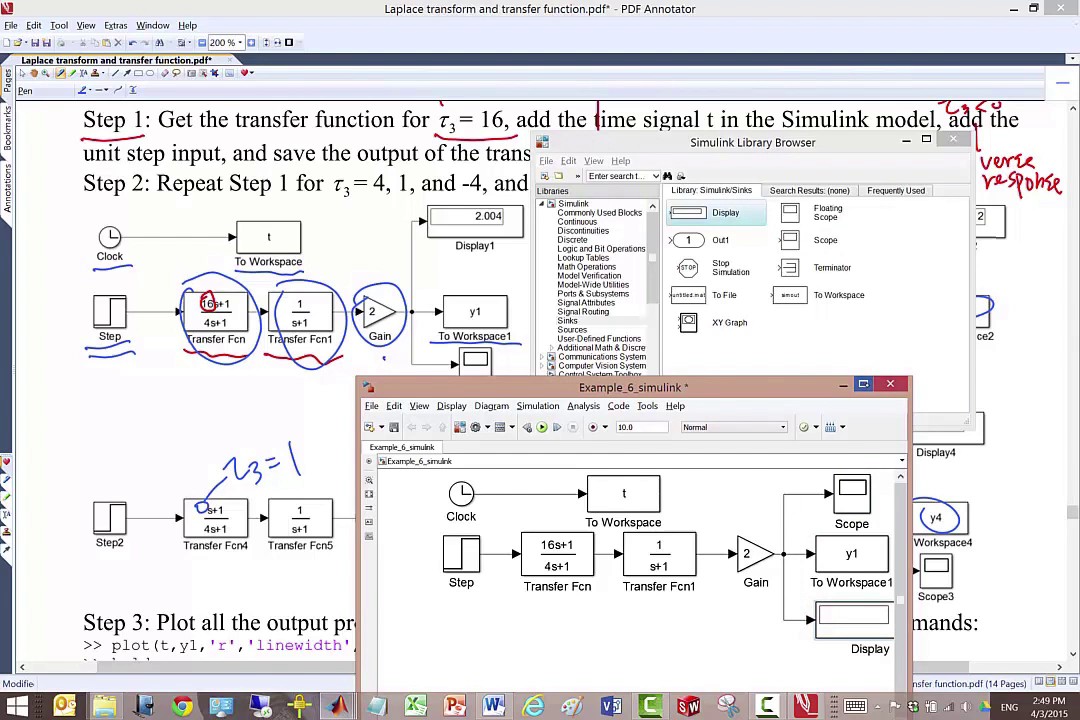
{"action": "left_click", "coordinate": [862, 384]}
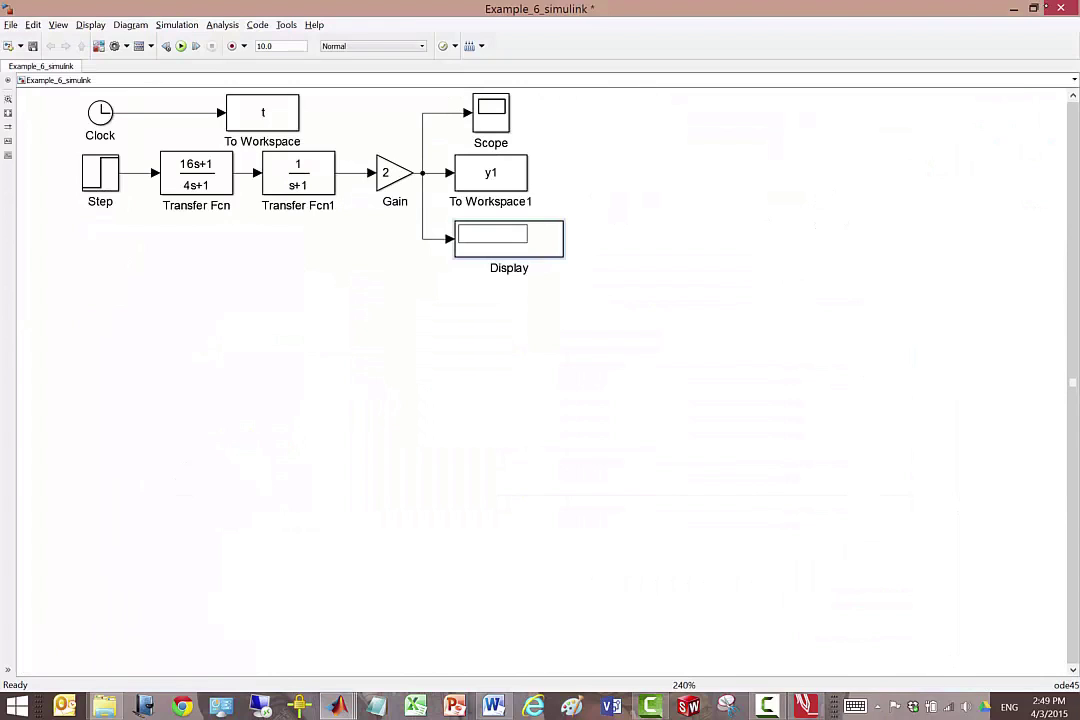
{"action": "left_click", "coordinate": [1035, 8]}
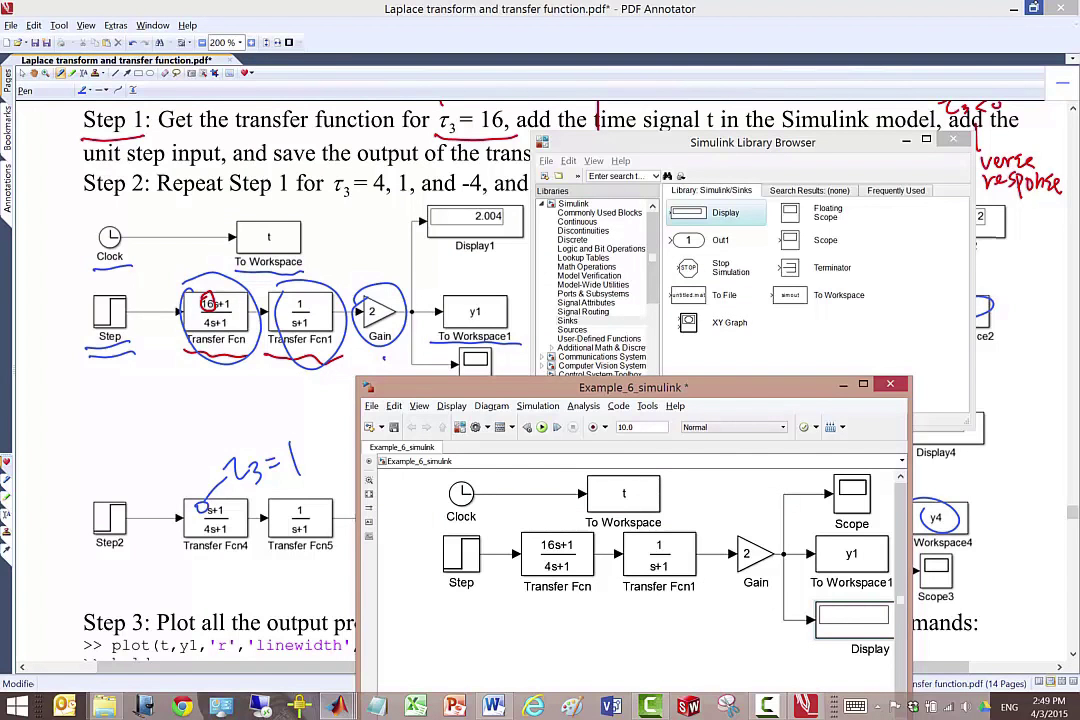
{"action": "left_click_drag", "start_coordinate": [560, 387], "coordinate": [548, 276]}
{"action": "left_click", "coordinate": [853, 273]}
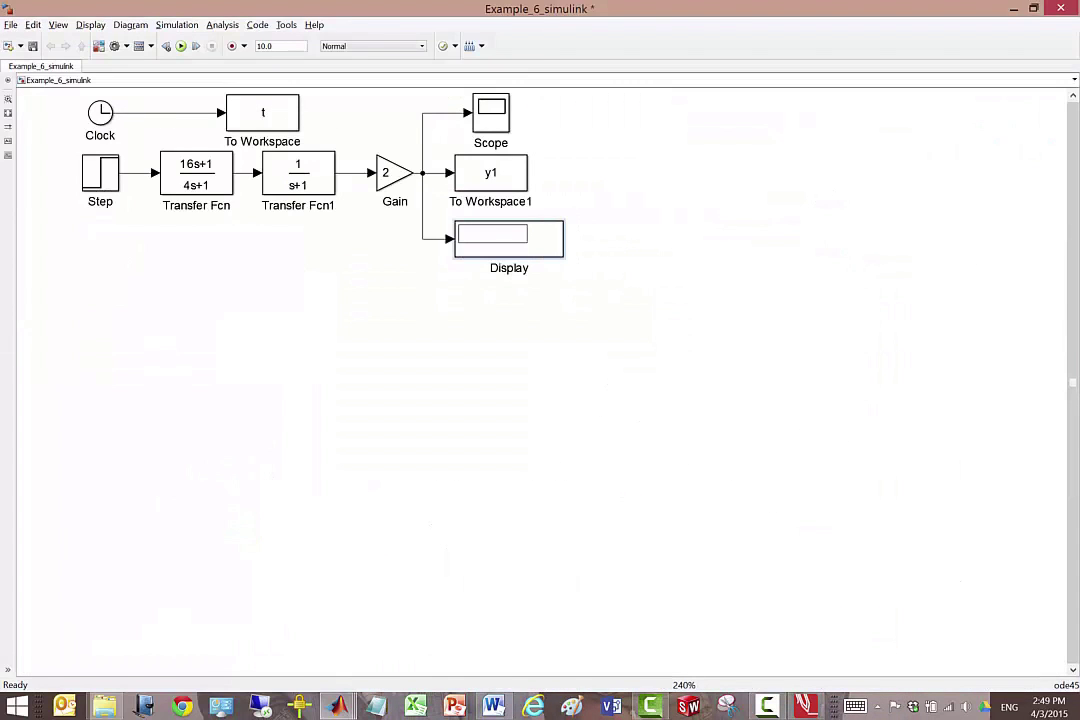
Space the Clock and t blocks above the Step branch, and make three copies of the whole Step-to-sinks branch in the model
{"action": "left_click_drag", "start_coordinate": [668, 277], "coordinate": [50, 84]}
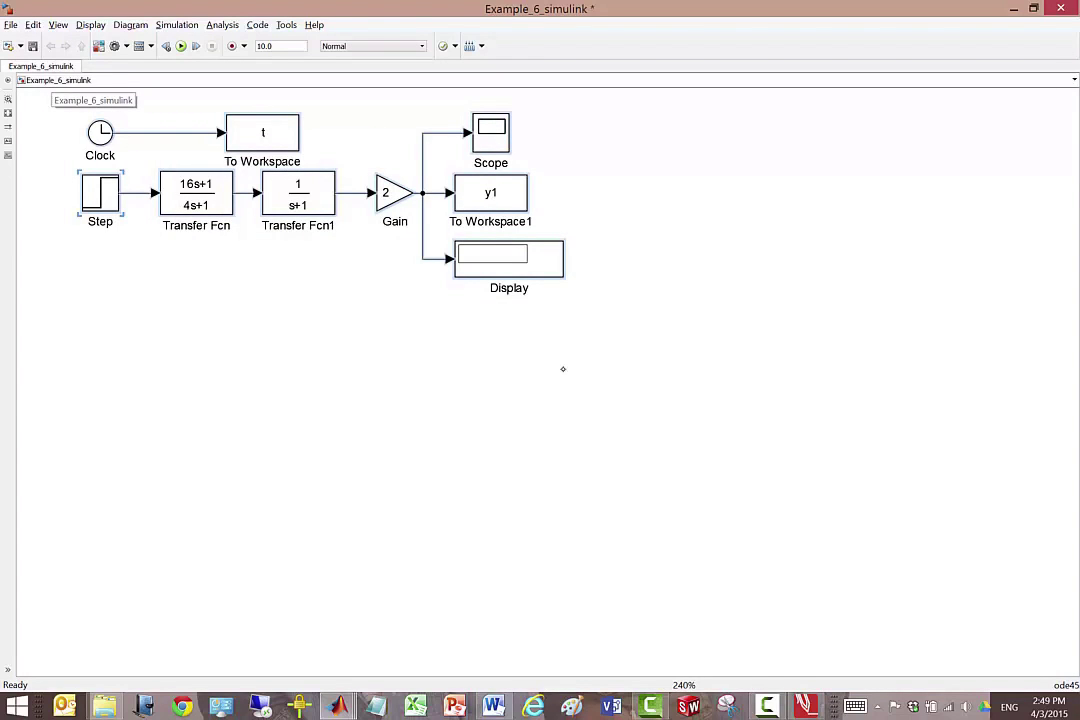
{"action": "left_click_drag", "start_coordinate": [258, 129], "coordinate": [258, 111]}
{"action": "left_click_drag", "start_coordinate": [100, 131], "coordinate": [100, 113]}
{"action": "left_click_drag", "start_coordinate": [53, 167], "coordinate": [705, 299]}
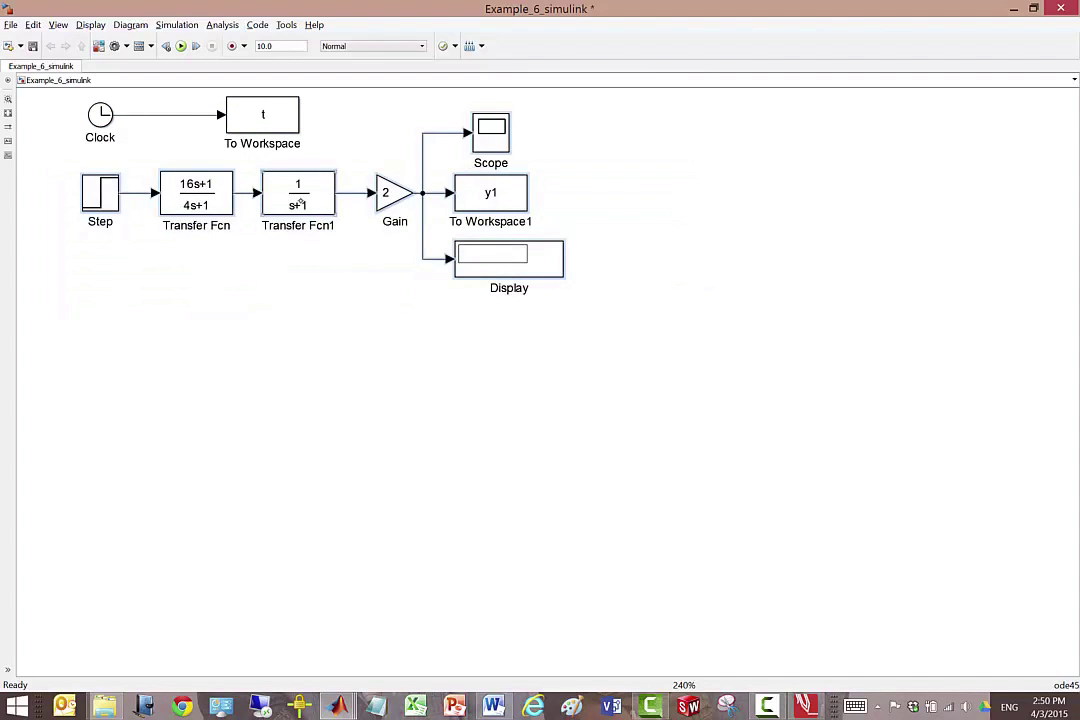
{"action": "left_click_drag", "start_coordinate": [298, 203], "coordinate": [785, 392]}
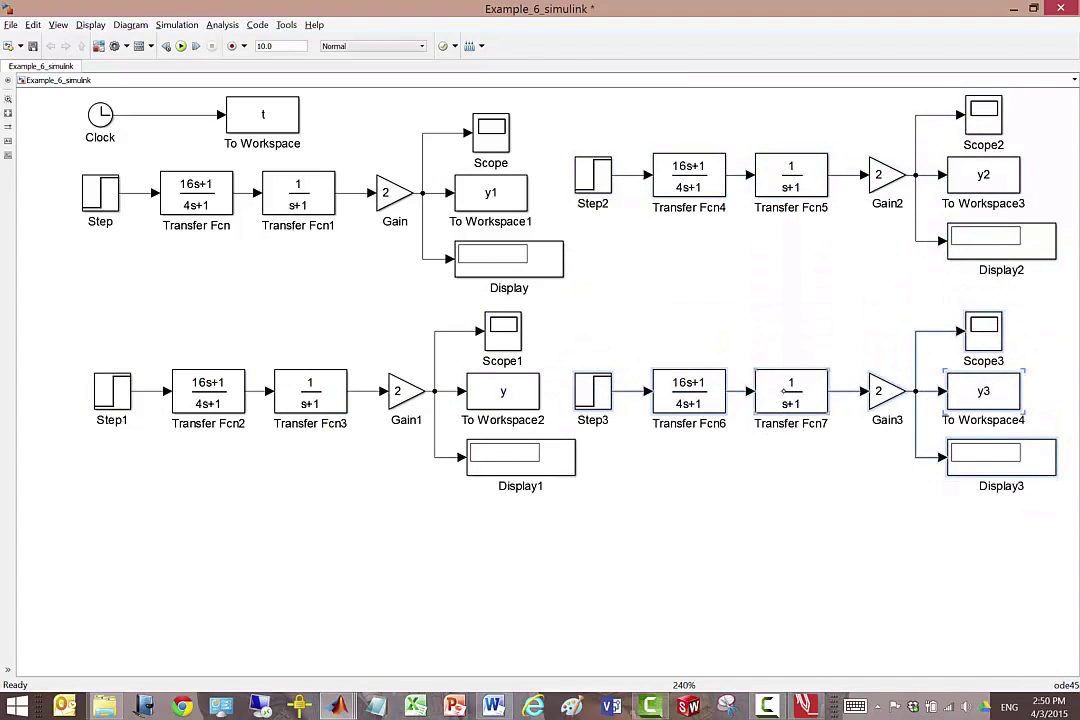
Set the numerator coefficients of Transfer Fcn4 to [4 1] and check the parameters of the y2 To Workspace block
{"action": "double_click", "coordinate": [687, 167]}
{"action": "triple_click", "coordinate": [763, 150]}
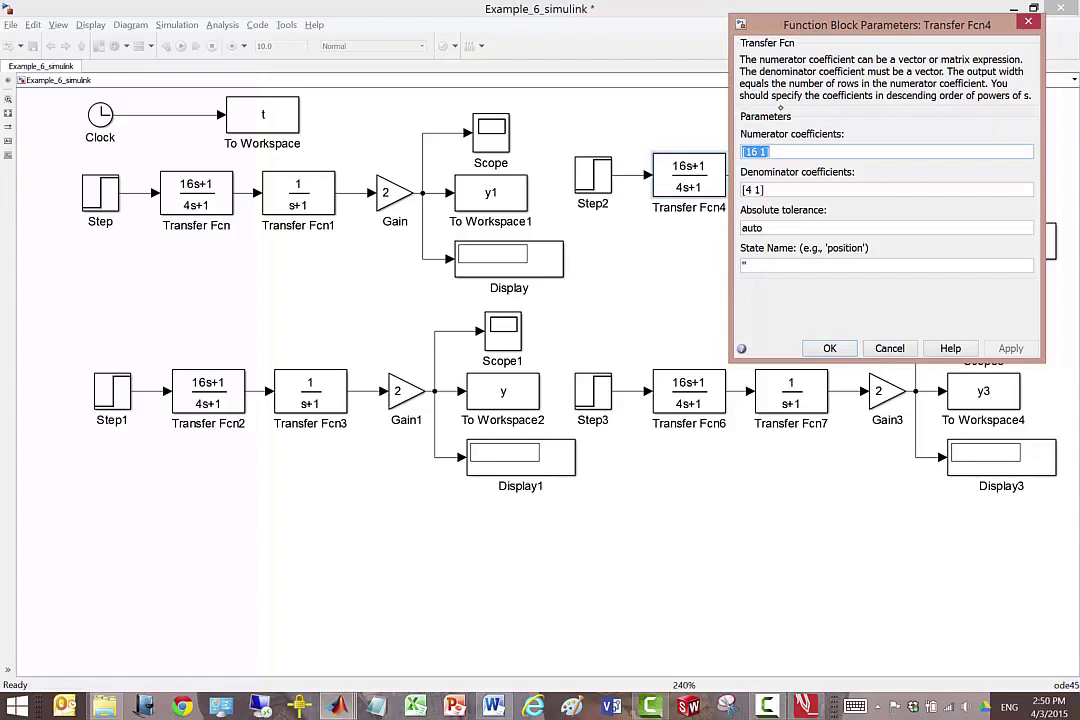
{"action": "left_click", "coordinate": [772, 153]}
{"action": "key", "text": "BackSpace"}
{"action": "key", "text": "BackSpace"}
{"action": "type", "text": "4"}
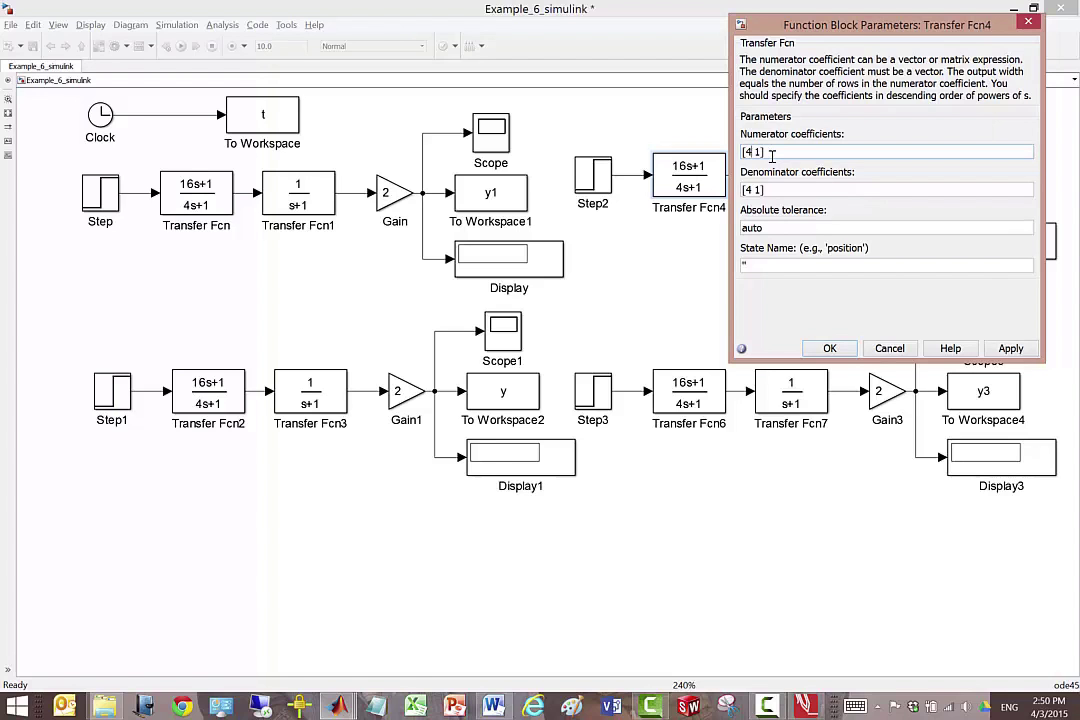
{"action": "key", "text": "Return"}
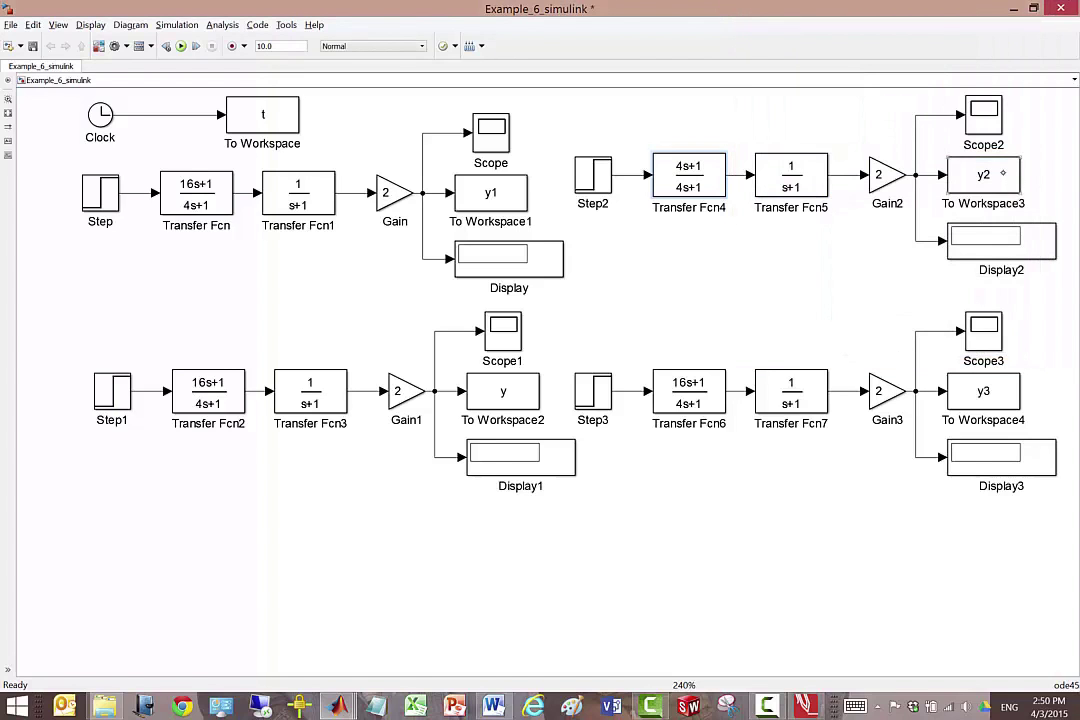
{"action": "double_click", "coordinate": [993, 177]}
{"action": "left_click", "coordinate": [740, 355]}
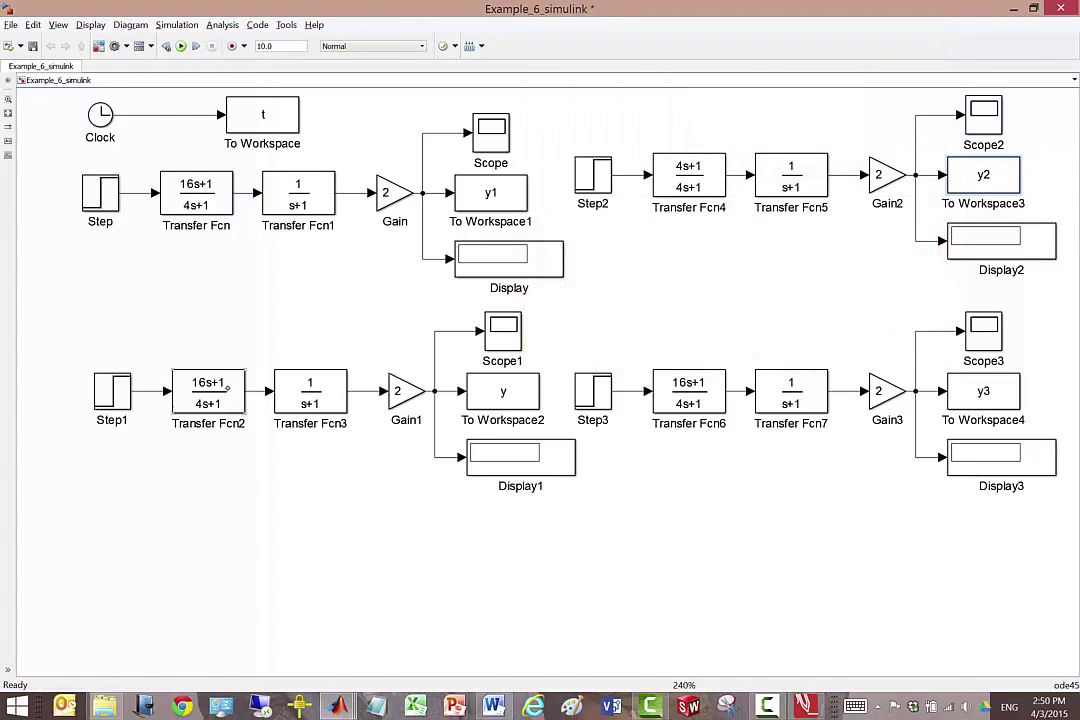
Set the numerator coefficients of Transfer Fcn2 to [1 1]
{"action": "double_click", "coordinate": [234, 378]}
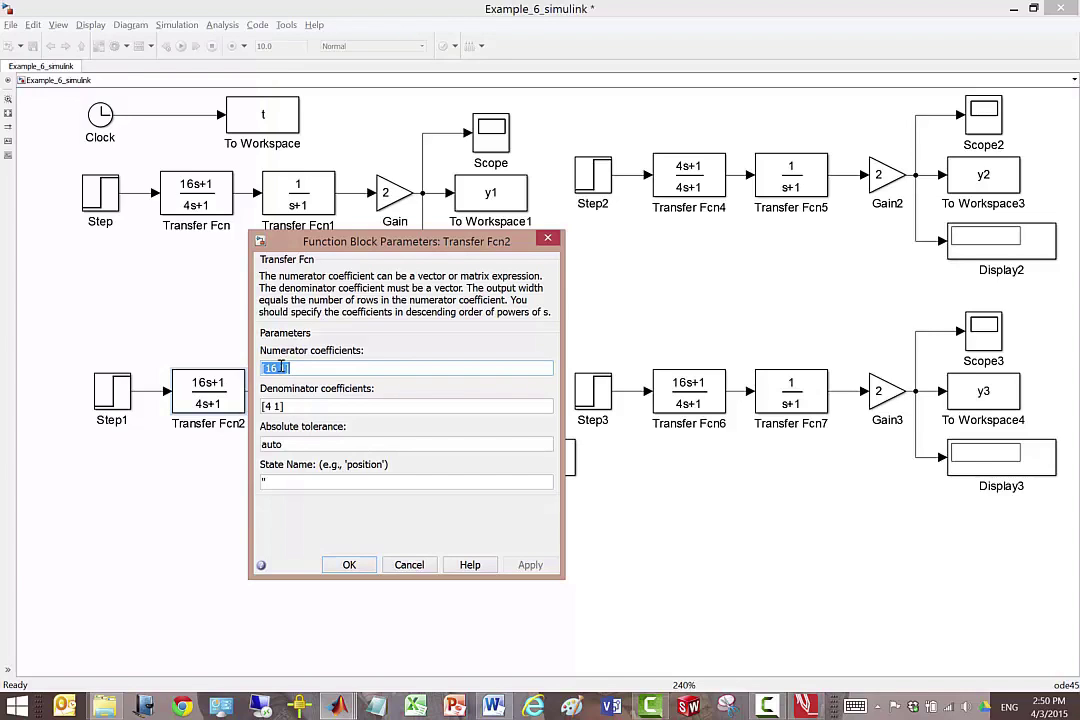
{"action": "left_click", "coordinate": [267, 368]}
{"action": "key", "text": "Delete"}
{"action": "key", "text": "Delete"}
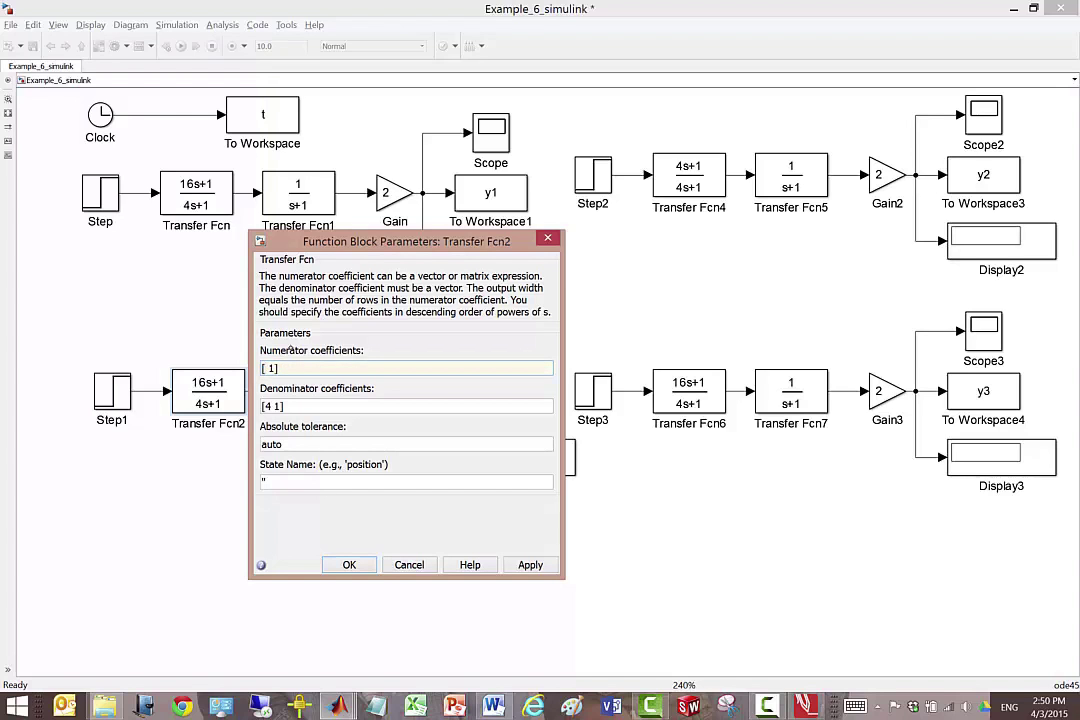
{"action": "type", "text": "1"}
{"action": "left_click", "coordinate": [349, 565]}
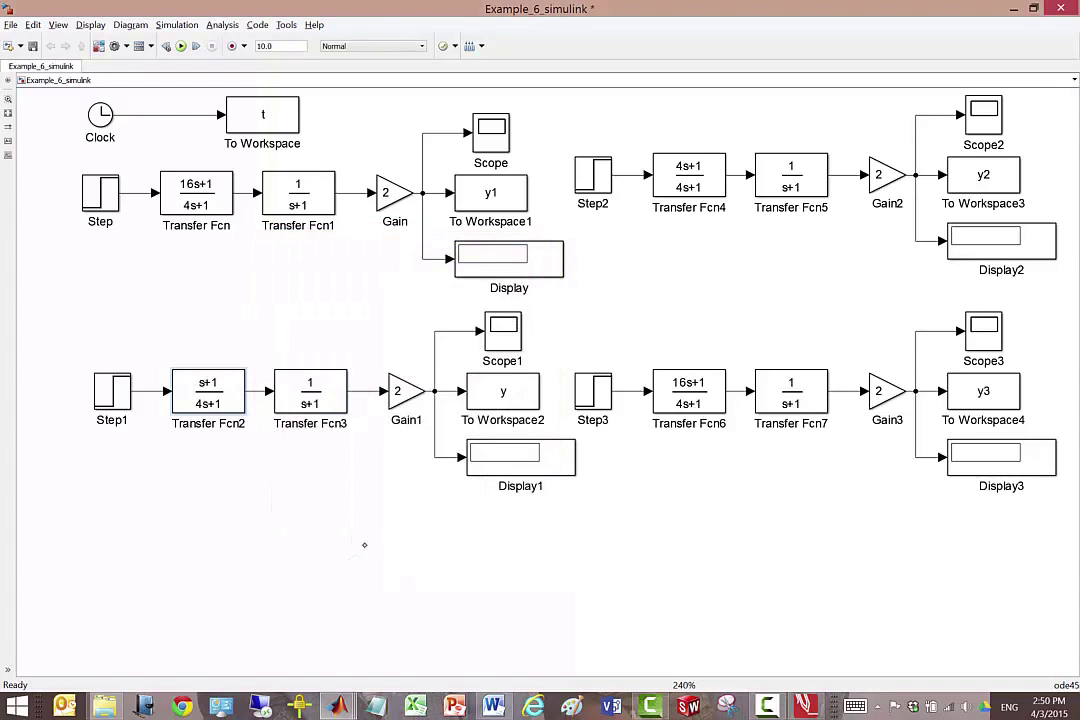
Set the variable name of the To Workspace2 block to y3
{"action": "double_click", "coordinate": [519, 385]}
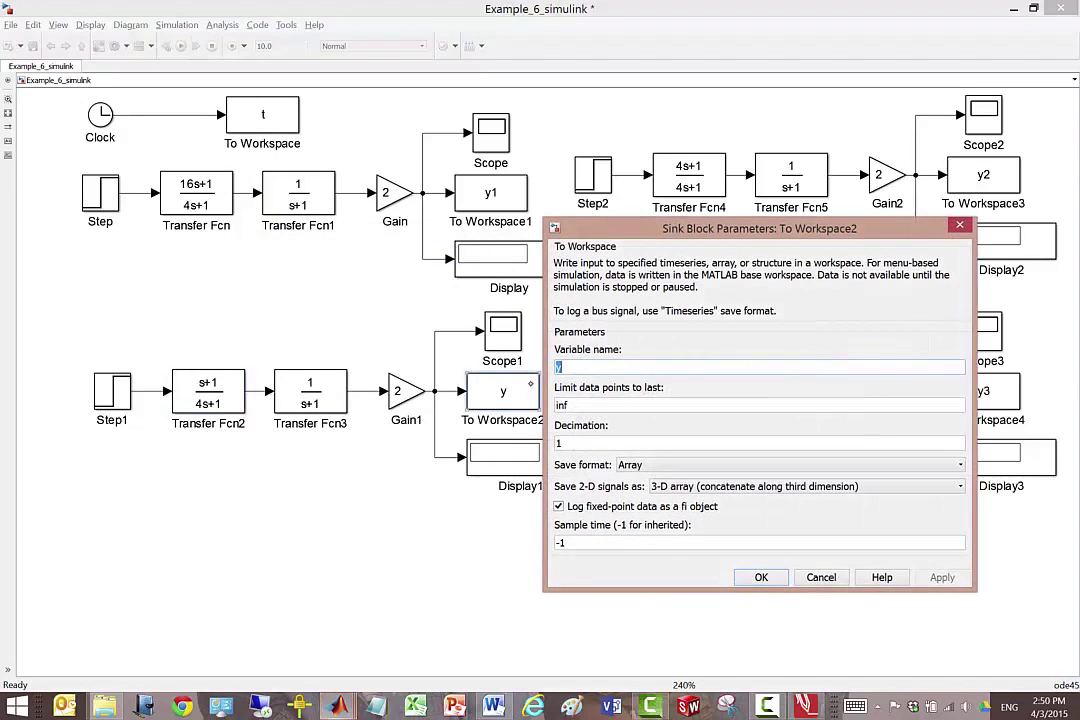
{"action": "left_click", "coordinate": [606, 365]}
{"action": "type", "text": "3"}
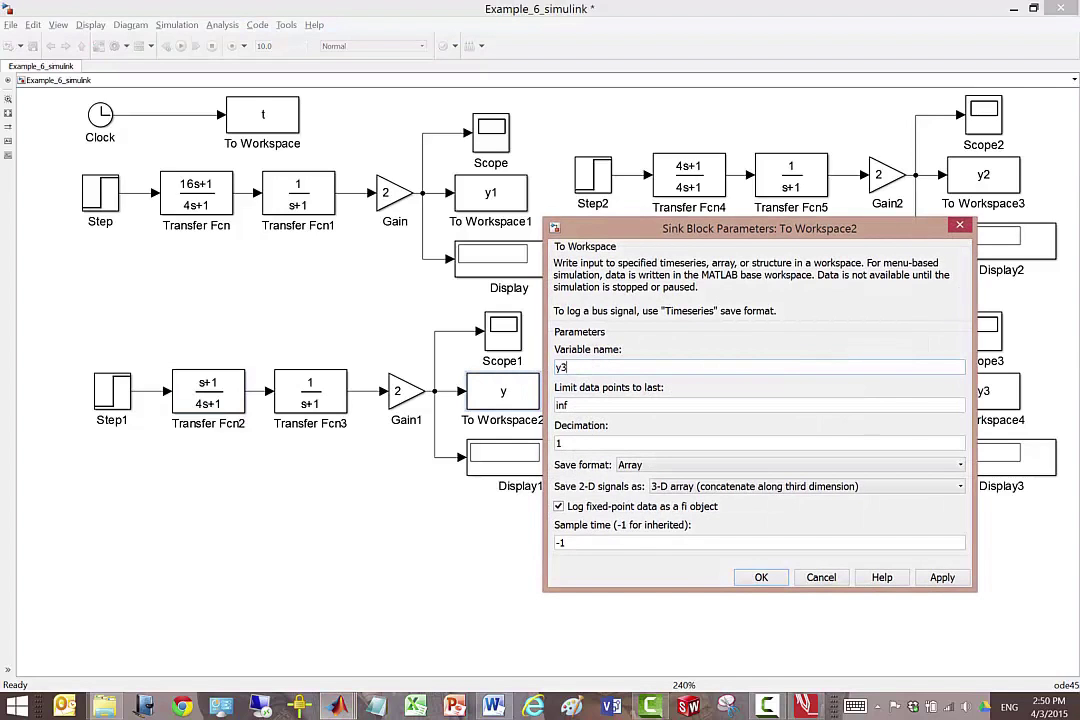
{"action": "left_click", "coordinate": [761, 577]}
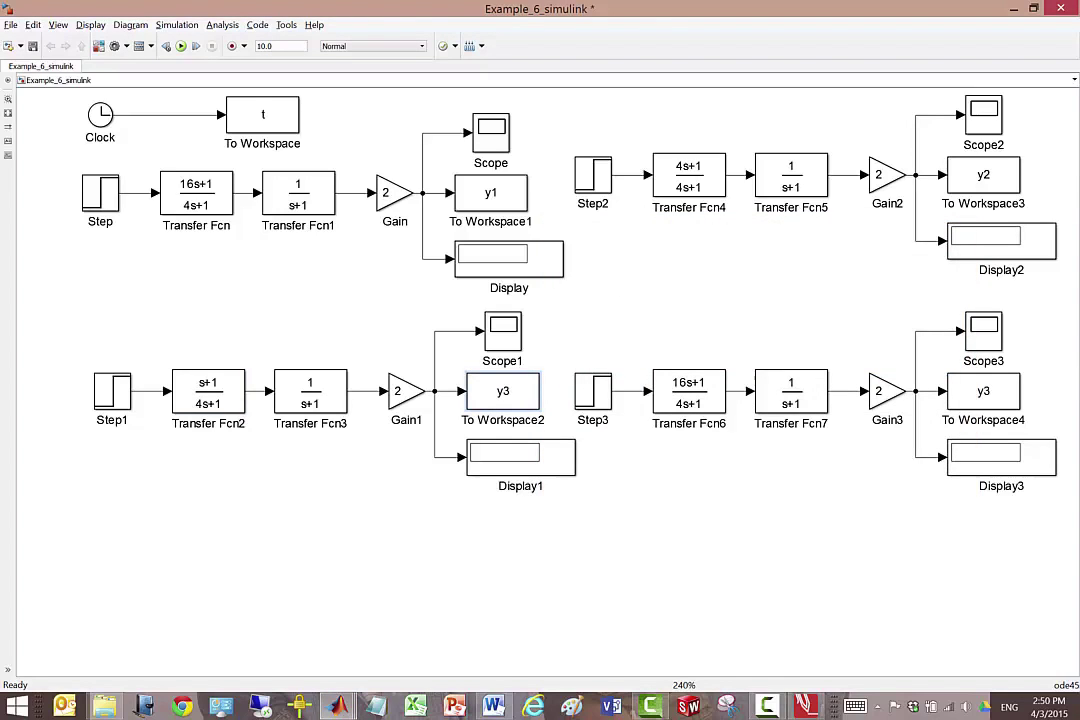
Set the numerator coefficients of Transfer Fcn6 to [-4 1]
{"action": "double_click", "coordinate": [689, 393]}
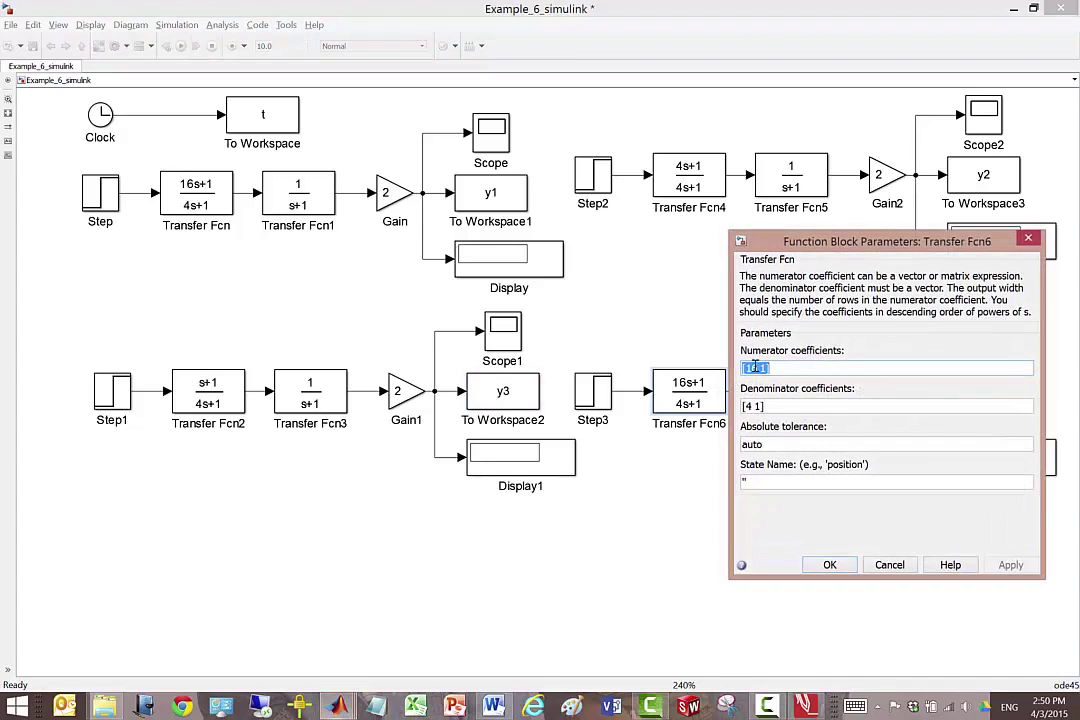
{"action": "left_click", "coordinate": [773, 366]}
{"action": "key", "text": "BackSpace"}
{"action": "key", "text": "BackSpace"}
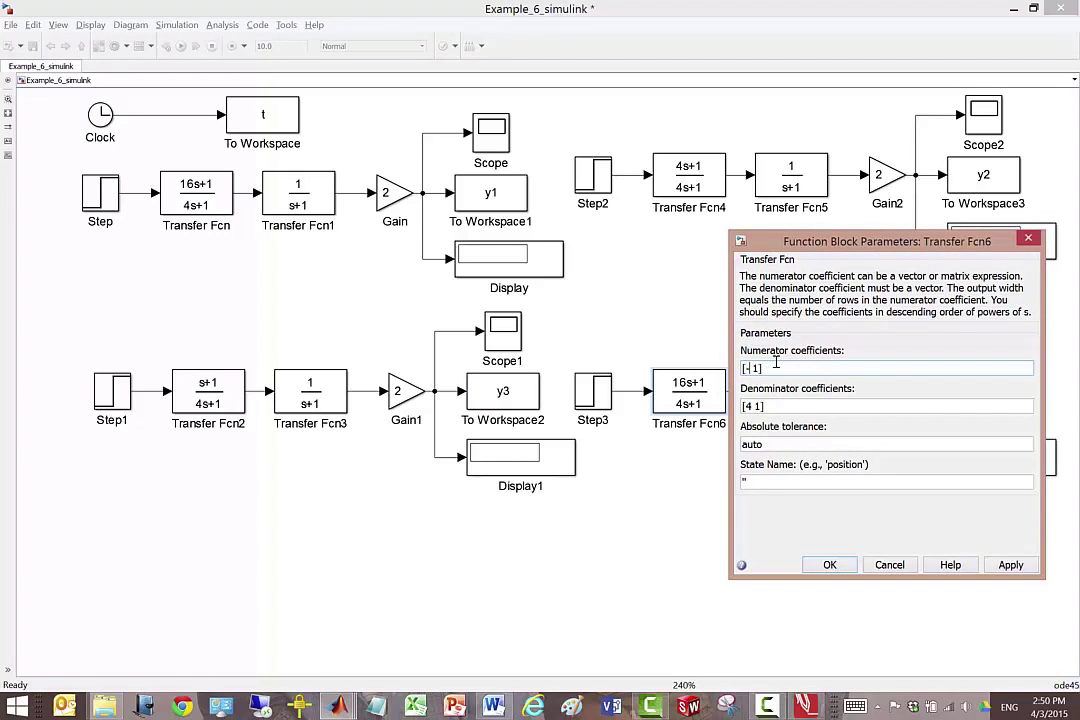
{"action": "type", "text": "-4"}
{"action": "key", "text": "Return"}
Set the variable name of the To Workspace4 block to y4
{"action": "double_click", "coordinate": [998, 388]}
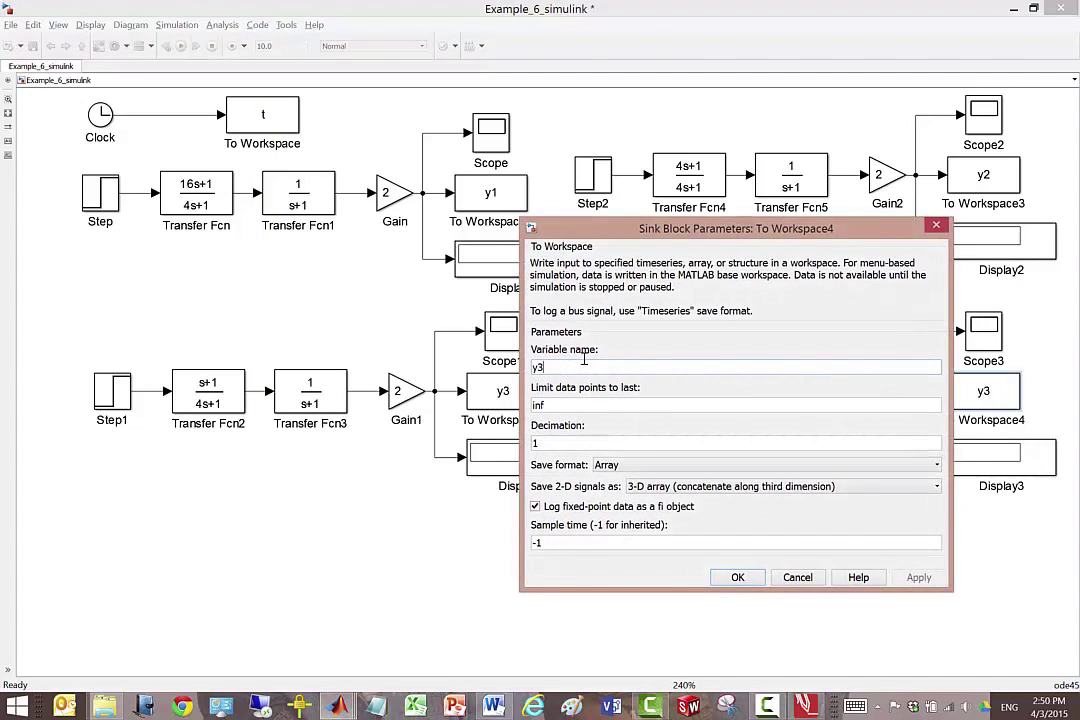
{"action": "key", "text": "BackSpace"}
{"action": "type", "text": "4"}
{"action": "key", "text": "Return"}
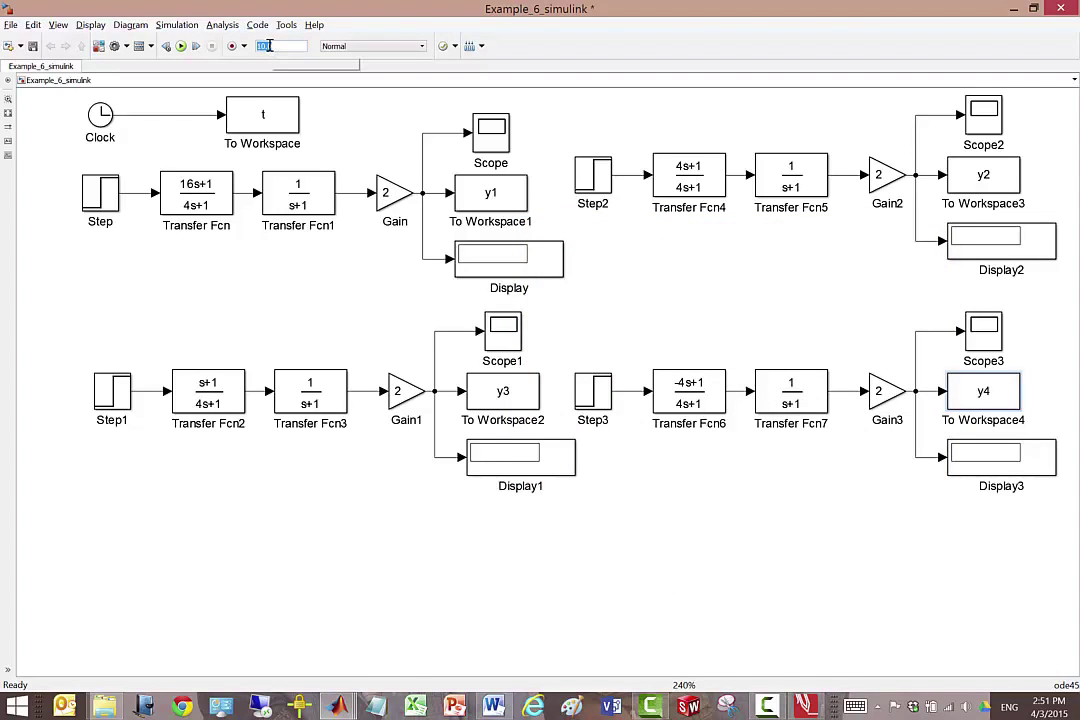
Save the model and run the simulation with a stop time of 30
{"action": "double_click", "coordinate": [268, 46]}
{"action": "type", "text": "3"}
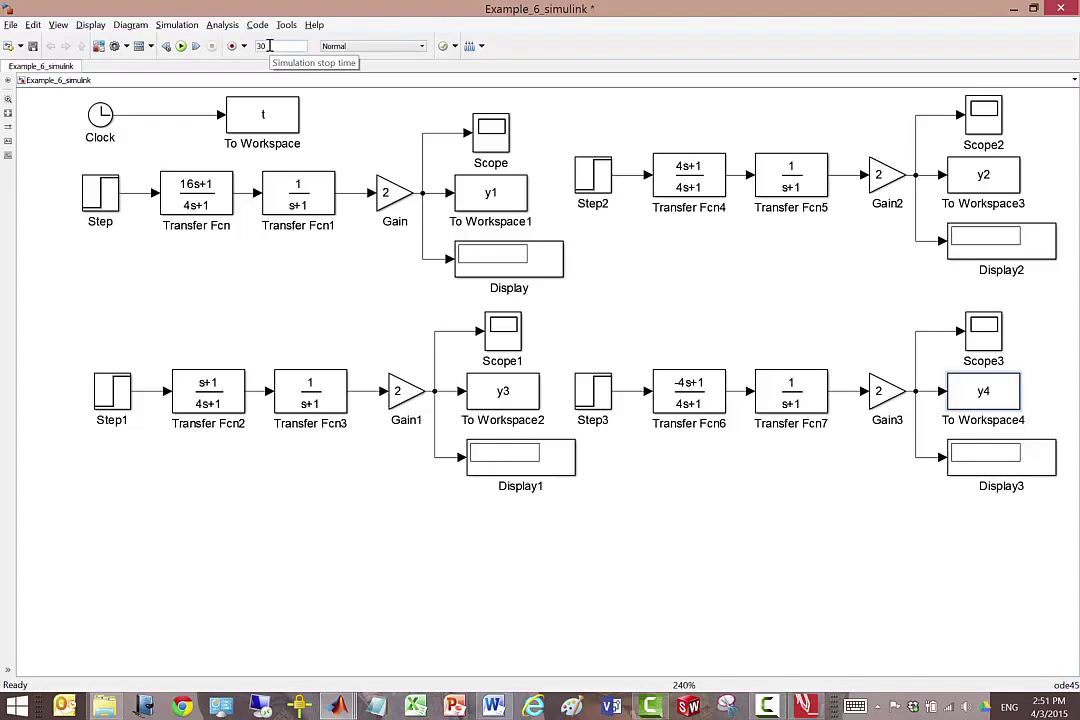
{"action": "type", "text": "0"}
{"action": "left_click", "coordinate": [32, 46]}
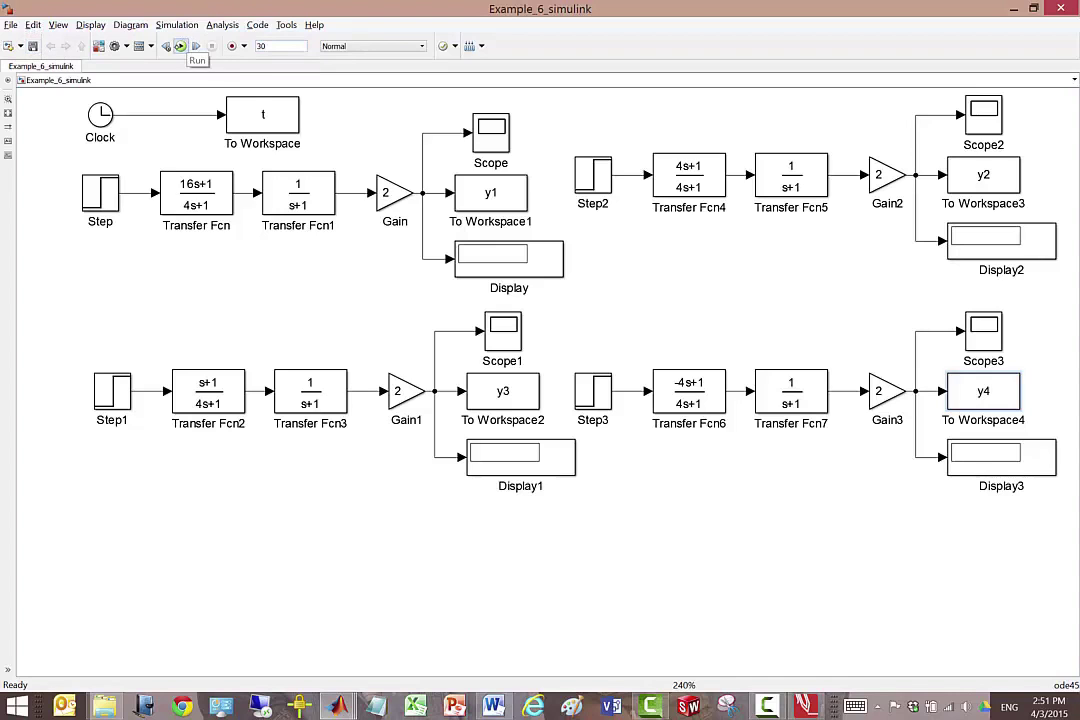
{"action": "left_click", "coordinate": [181, 46]}
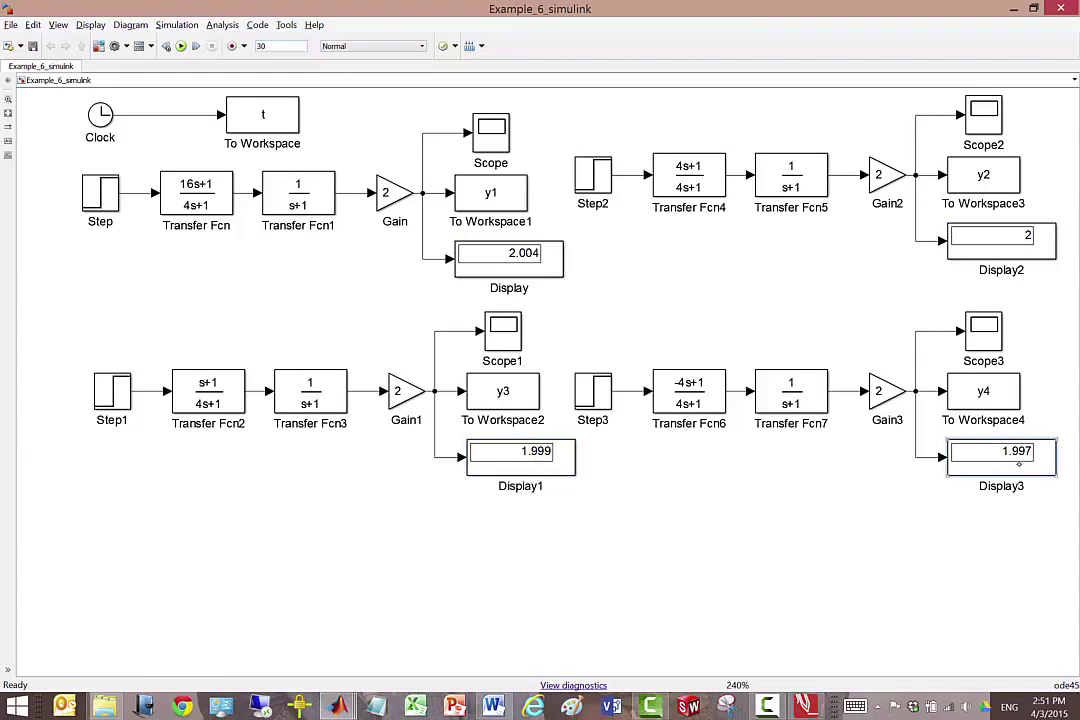
Shrink the model window and switch to PDF Annotator to show the Step 3 plotting commands
{"action": "double_click", "coordinate": [872, 7]}
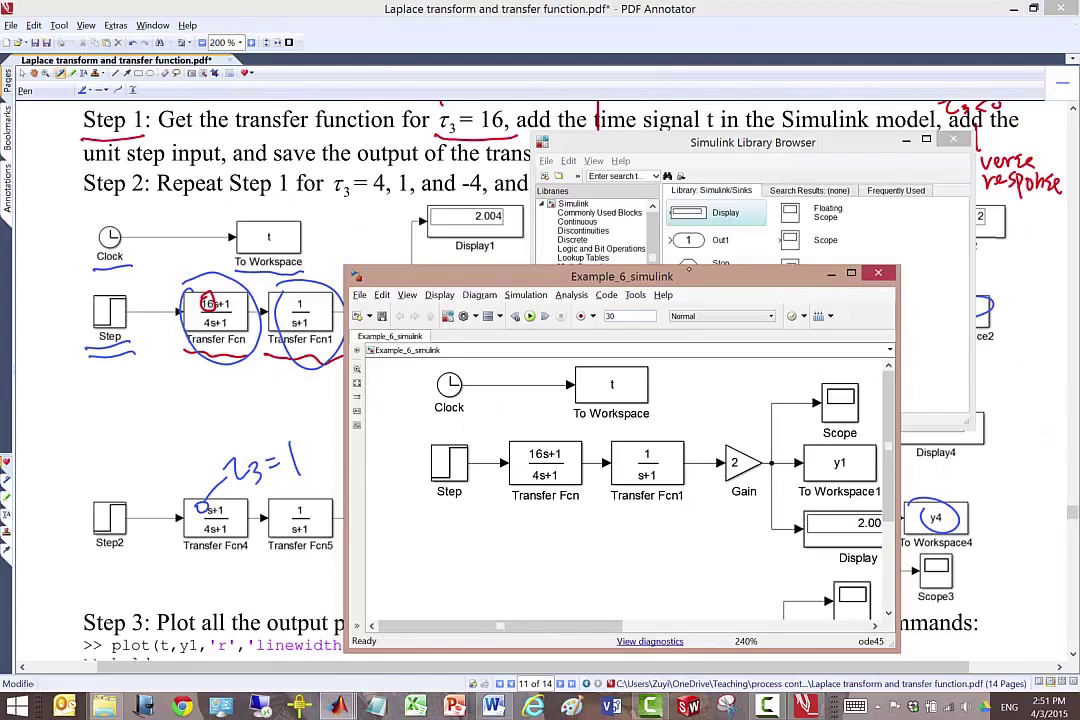
{"action": "left_click_drag", "start_coordinate": [688, 270], "coordinate": [840, 262]}
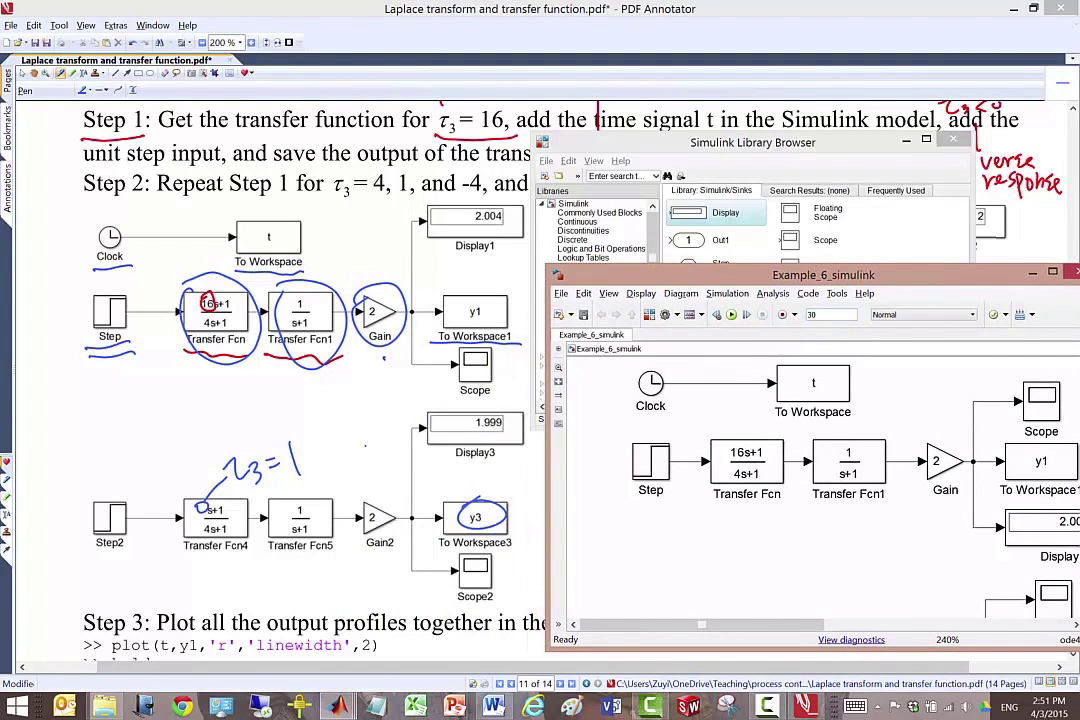
{"action": "left_click_drag", "start_coordinate": [840, 275], "coordinate": [647, 205]}
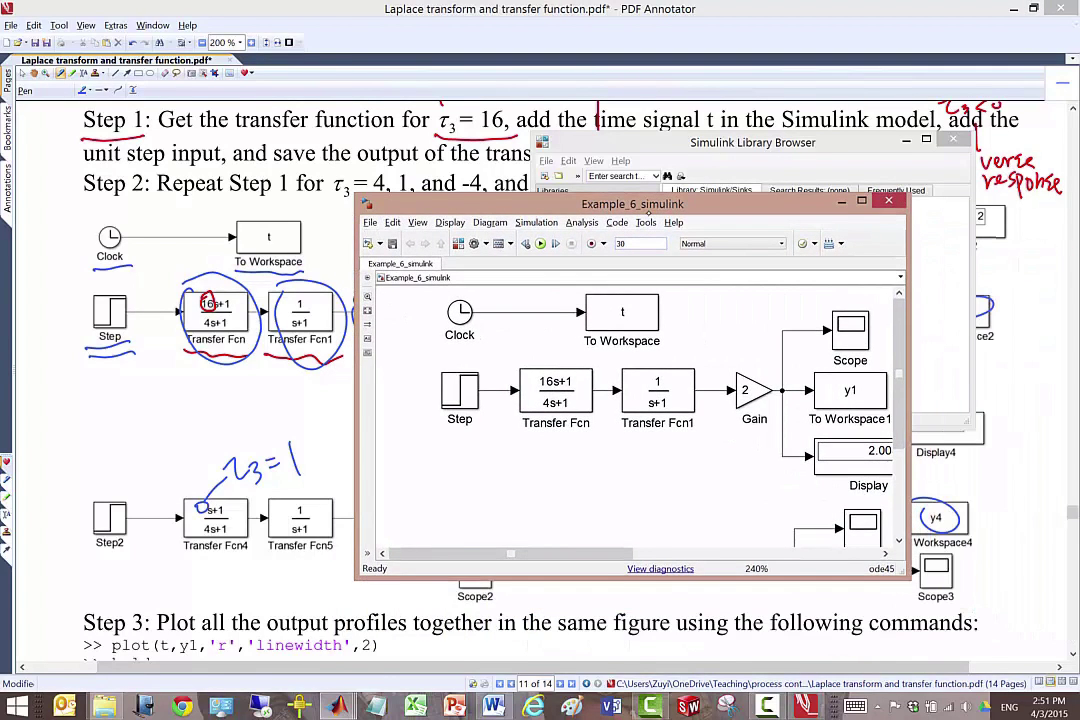
{"action": "left_click", "coordinate": [1071, 654]}
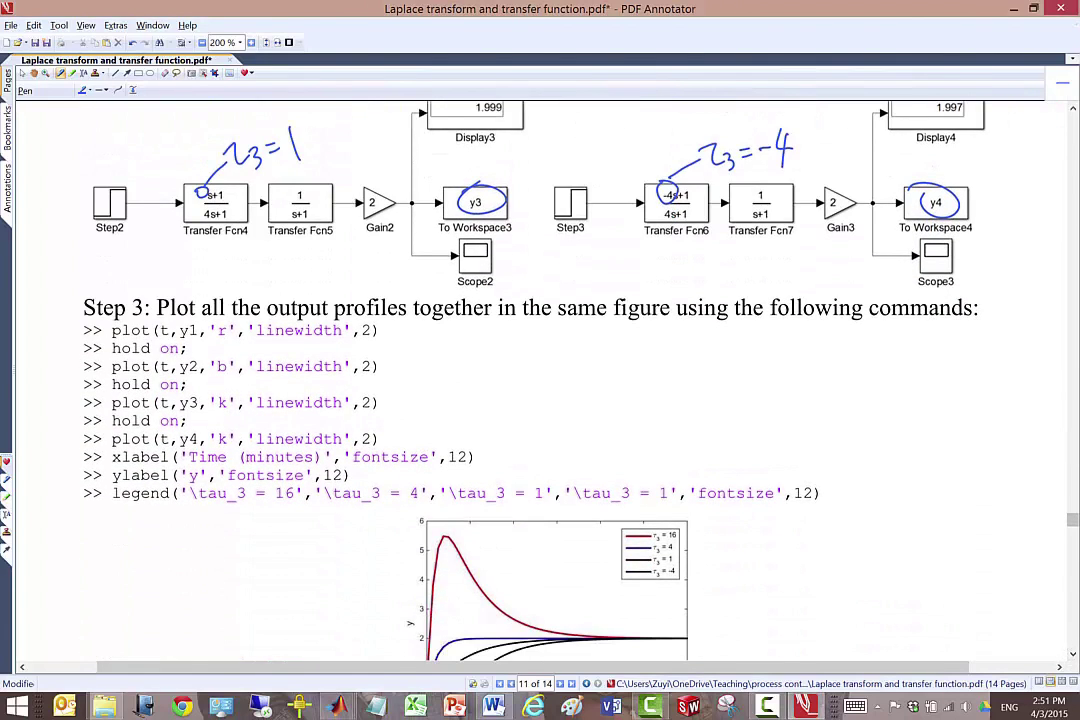
{"action": "mouse_move", "coordinate": [103, 328]}
{"action": "left_mouse_down"}
{"action": "mouse_move", "coordinate": [150, 352]}
{"action": "mouse_move", "coordinate": [255, 497]}
{"action": "left_mouse_up"}
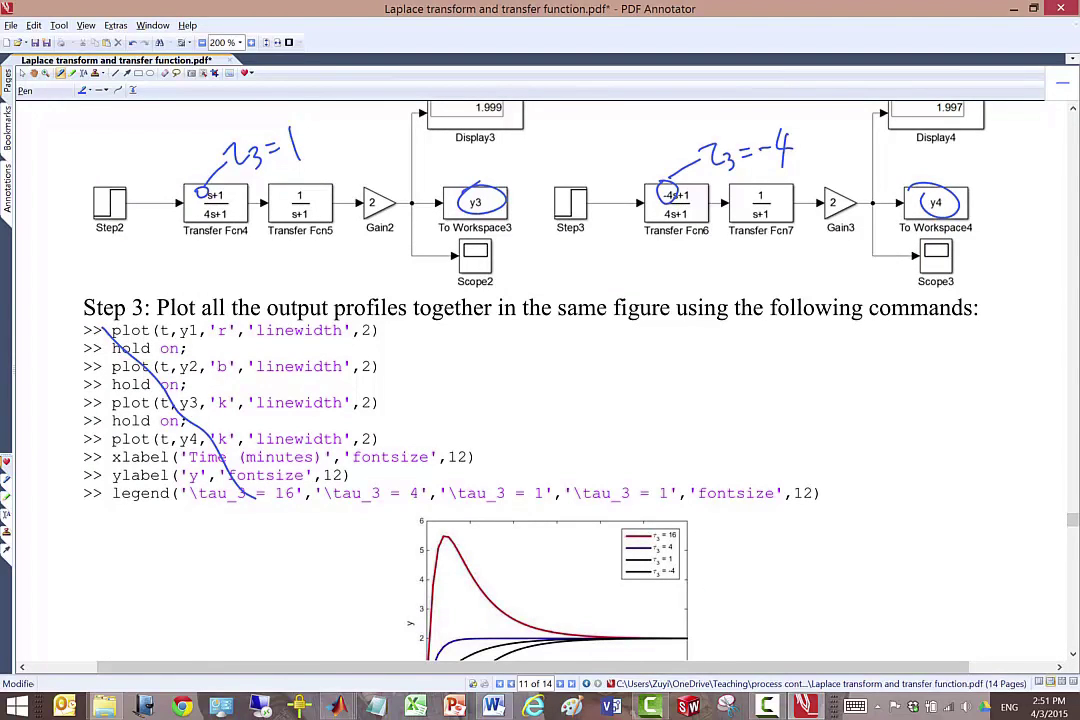
{"action": "key", "text": "ctrl+z"}
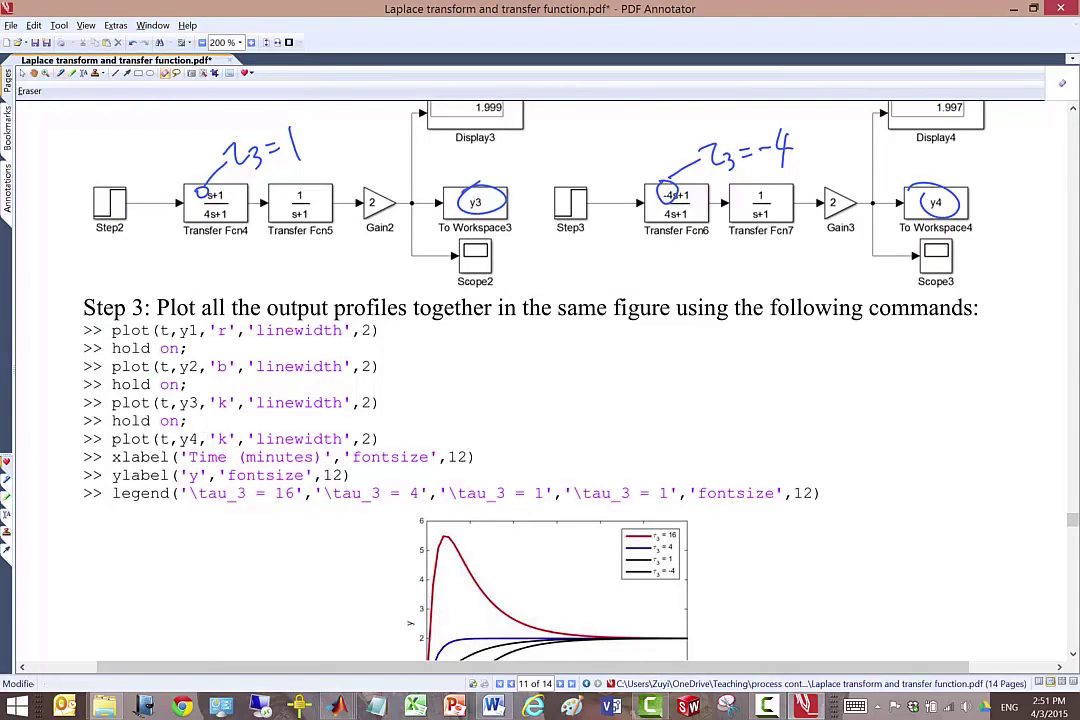
{"action": "mouse_move", "coordinate": [66, 306]}
{"action": "left_mouse_down"}
{"action": "mouse_move", "coordinate": [93, 515]}
{"action": "mouse_move", "coordinate": [362, 530]}
{"action": "mouse_move", "coordinate": [604, 495]}
{"action": "mouse_move", "coordinate": [240, 312]}
{"action": "mouse_move", "coordinate": [110, 298]}
{"action": "left_mouse_up"}
{"action": "key", "text": "ctrl+z"}
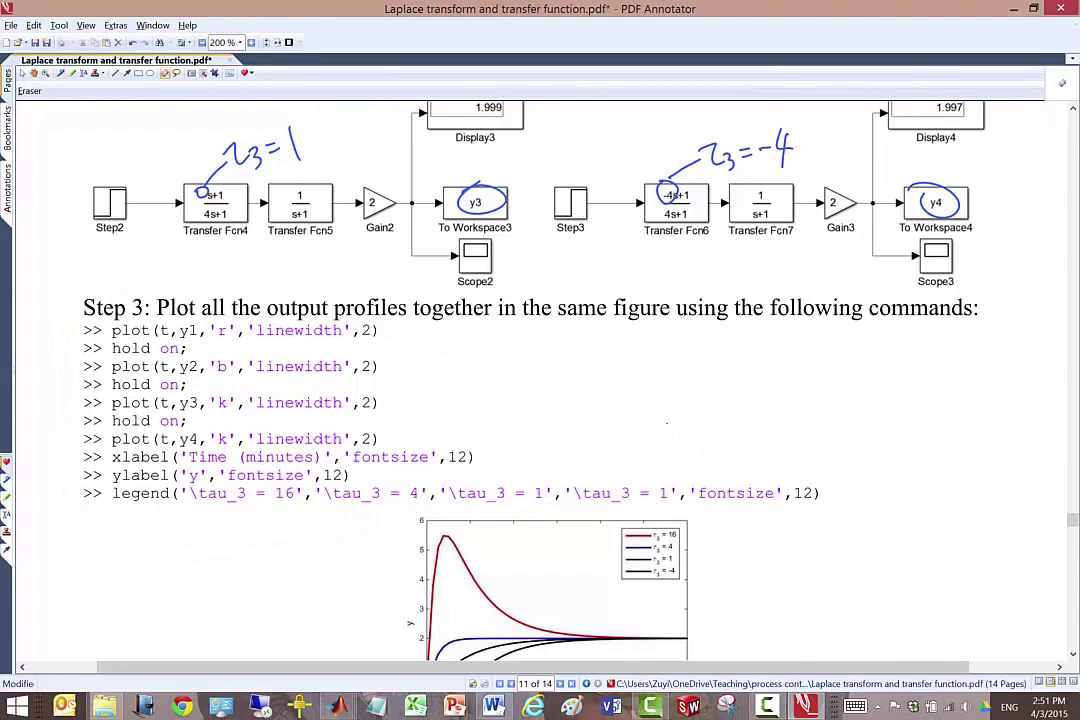
Circle the whole block of Step 3 plotting commands with the blue pen
{"action": "mouse_move", "coordinate": [58, 325]}
{"action": "left_mouse_down"}
{"action": "mouse_move", "coordinate": [56, 388]}
{"action": "mouse_move", "coordinate": [275, 533]}
{"action": "mouse_move", "coordinate": [633, 504]}
{"action": "mouse_move", "coordinate": [700, 352]}
{"action": "mouse_move", "coordinate": [390, 306]}
{"action": "mouse_move", "coordinate": [44, 320]}
{"action": "left_mouse_up"}
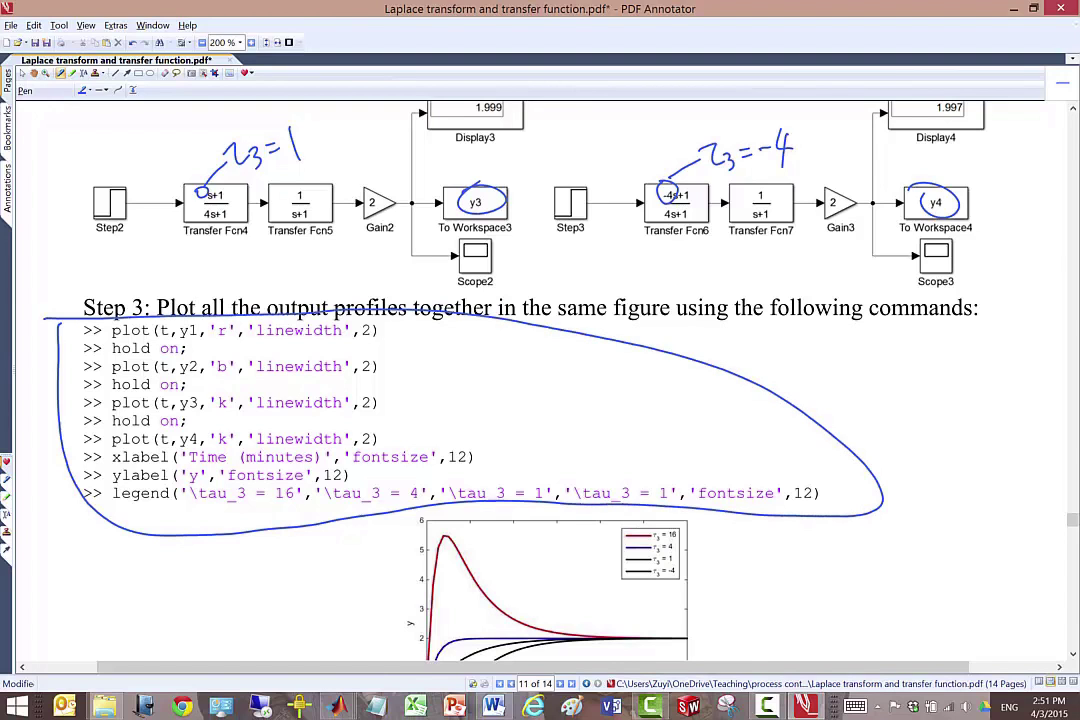
Switch to MATLAB and save a new script named Main_example6 containing the command plot(t,y1,'r','linewidth',2)
{"action": "mouse_move", "coordinate": [338, 706]}
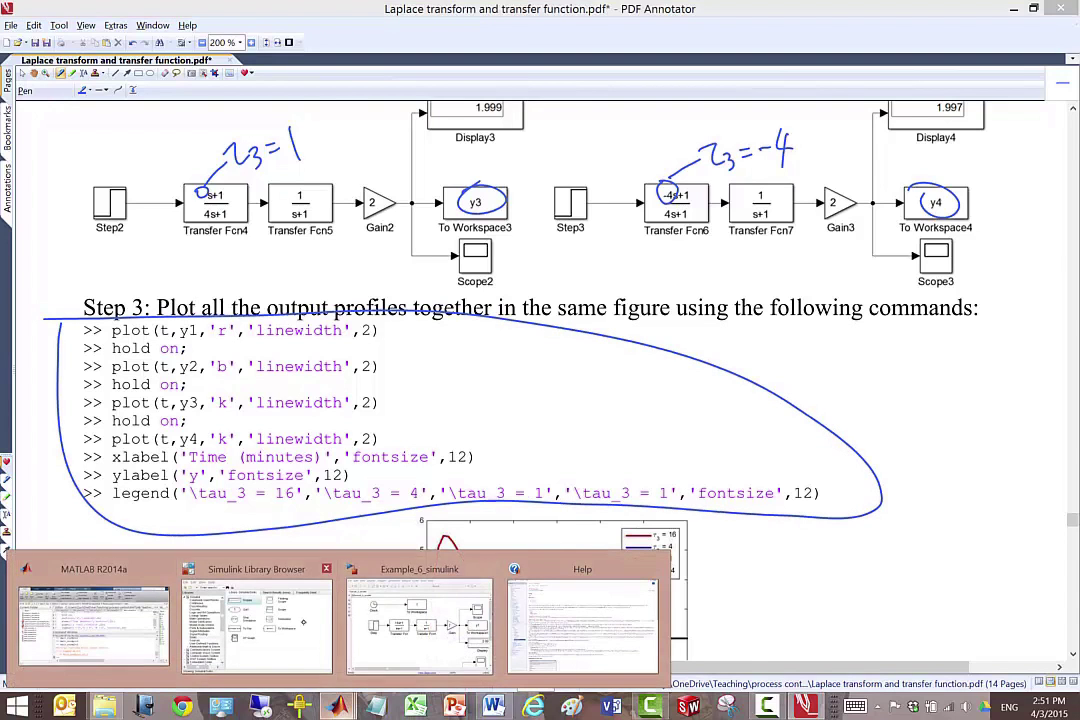
{"action": "left_click", "coordinate": [145, 626]}
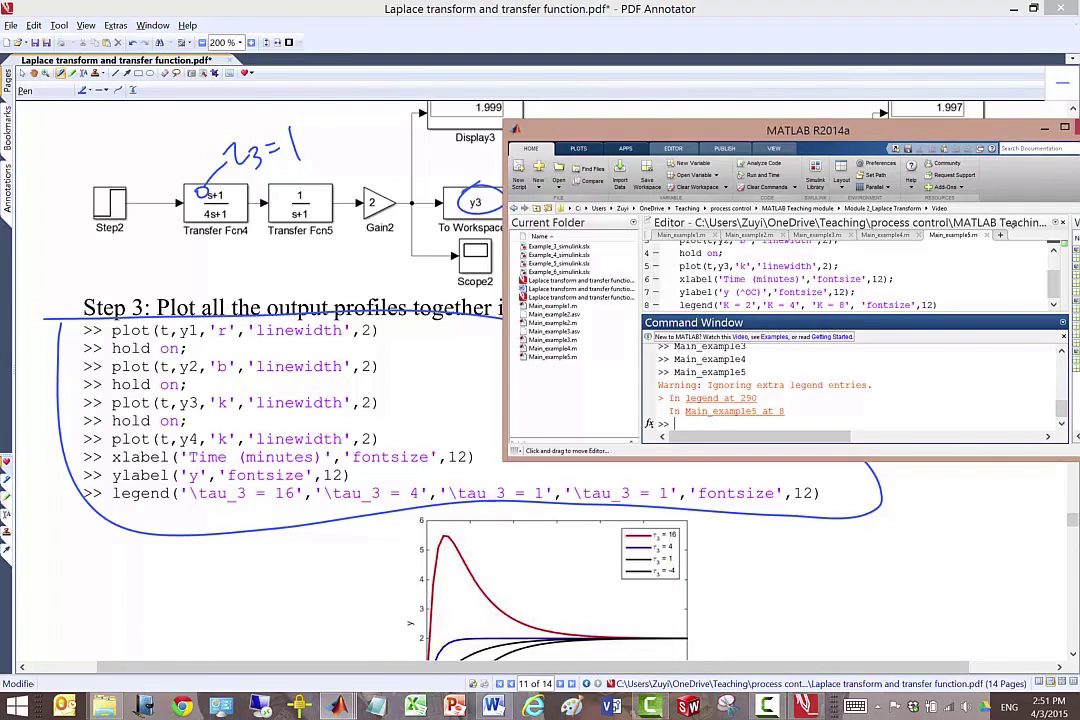
{"action": "left_click", "coordinate": [1000, 235]}
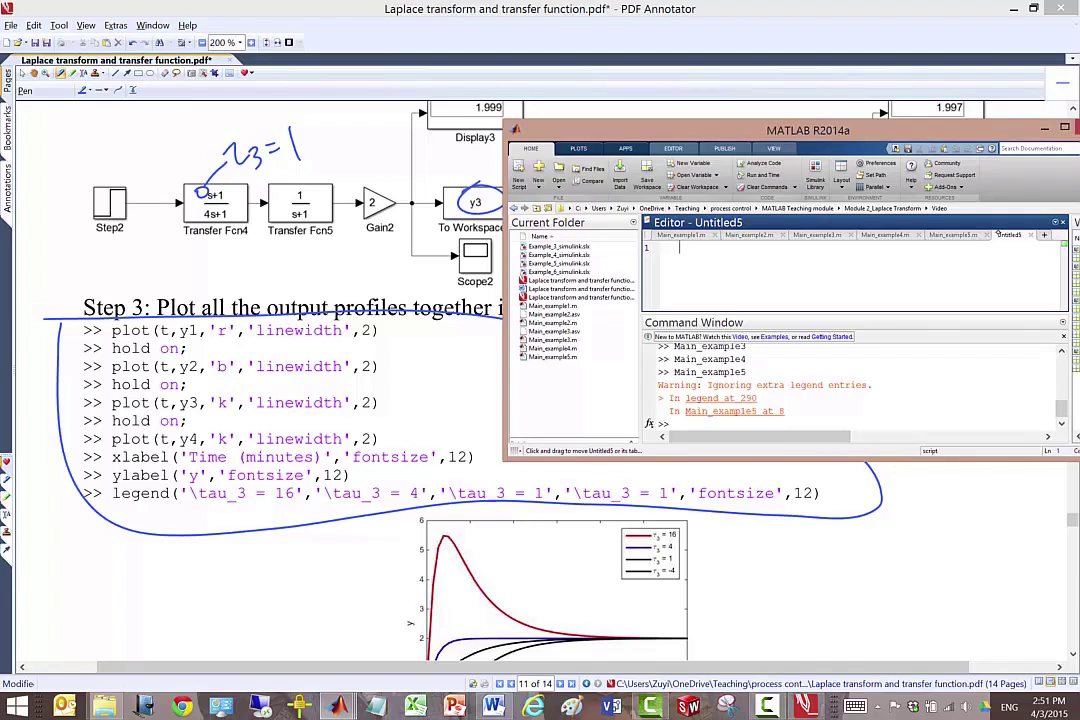
{"action": "type", "text": "plo"}
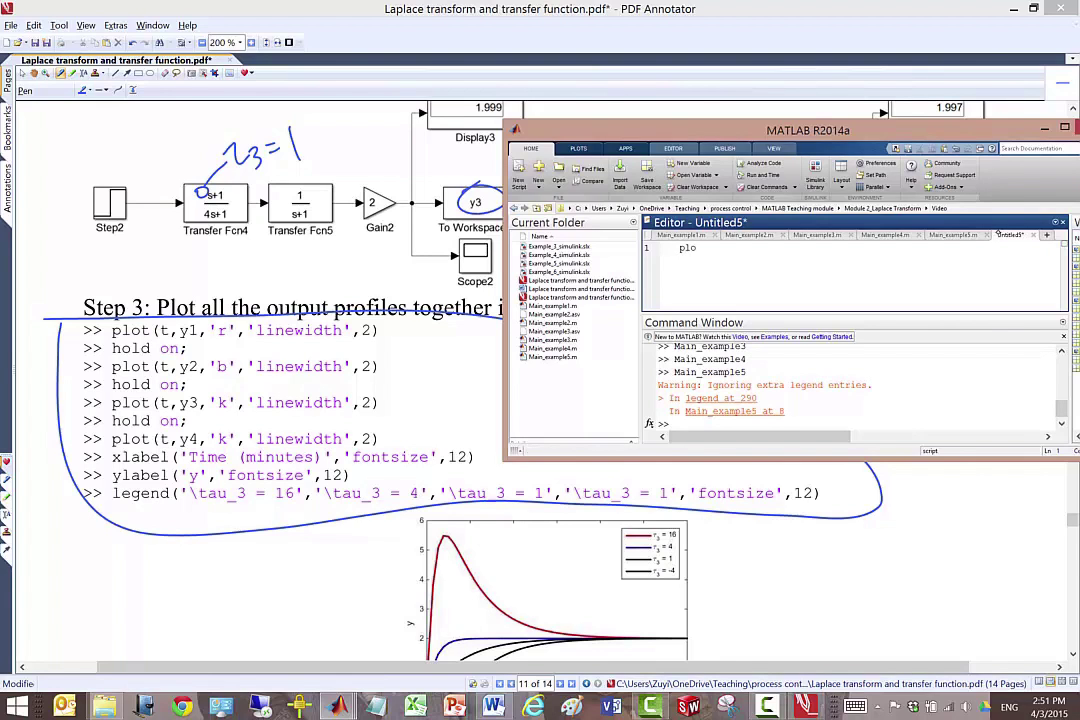
{"action": "type", "text": "t(t,y1,'r','linewidth',2)"}
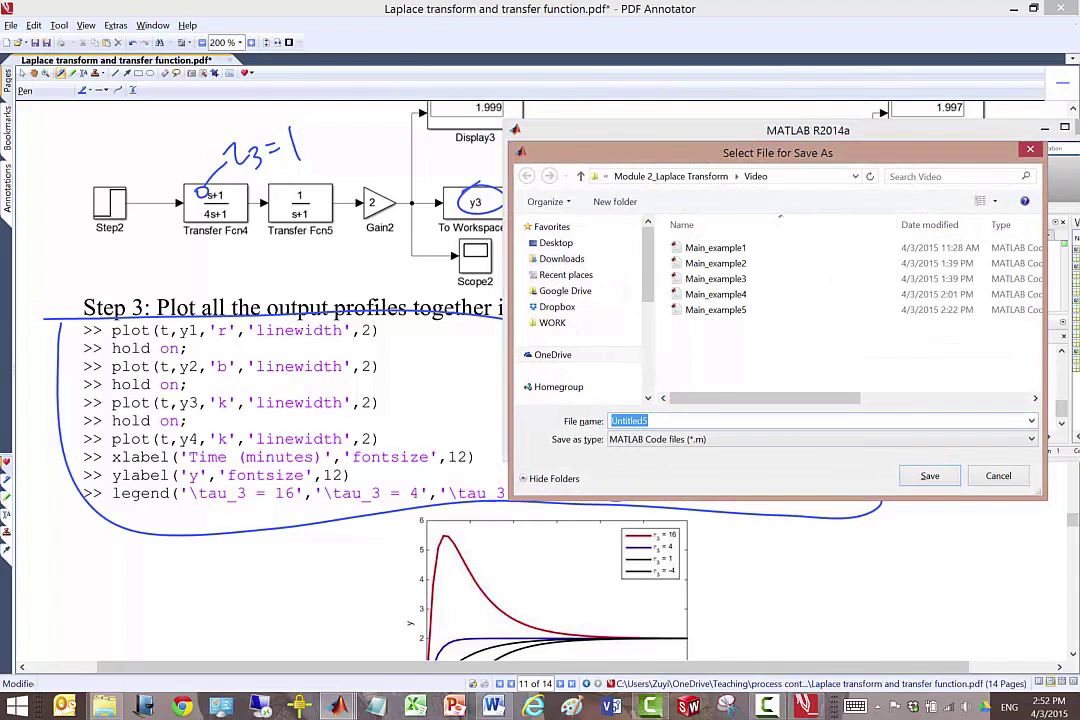
{"action": "left_click", "coordinate": [715, 310]}
{"action": "left_click", "coordinate": [708, 420]}
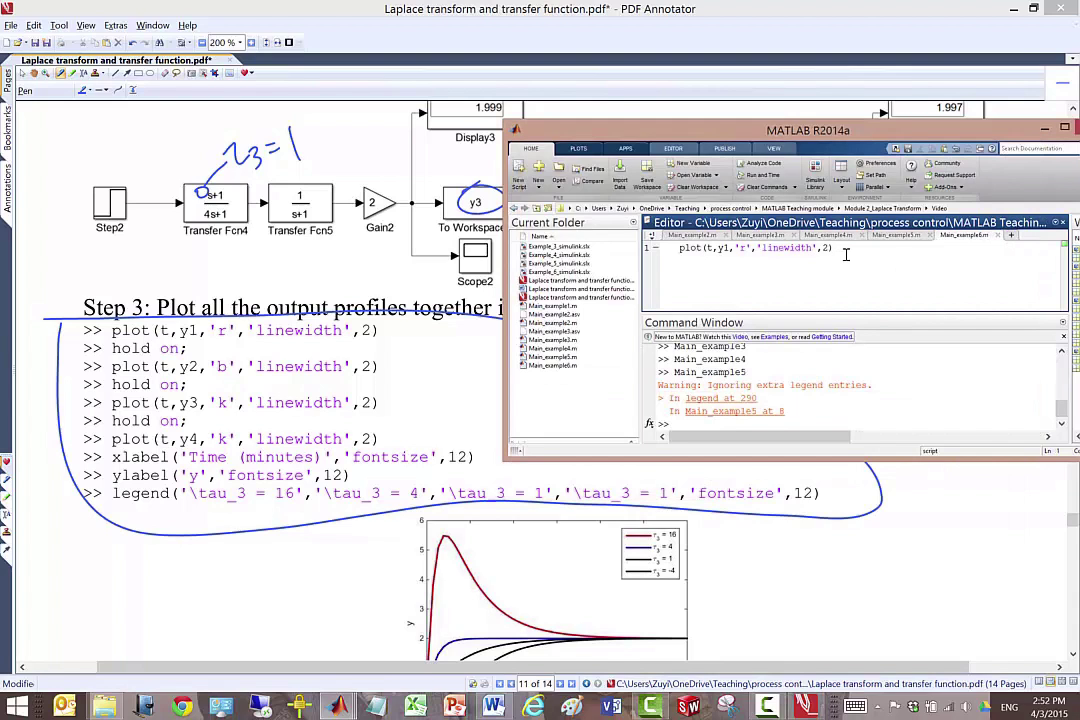
Add a hold on line below the y1 plot command and paste three more copies of the two-line block beneath it
{"action": "key", "text": "Return"}
{"action": "type", "text": "hold on"}
{"action": "key", "text": "Return"}
{"action": "key", "text": "ctrl+a"}
{"action": "key", "text": "ctrl+c"}
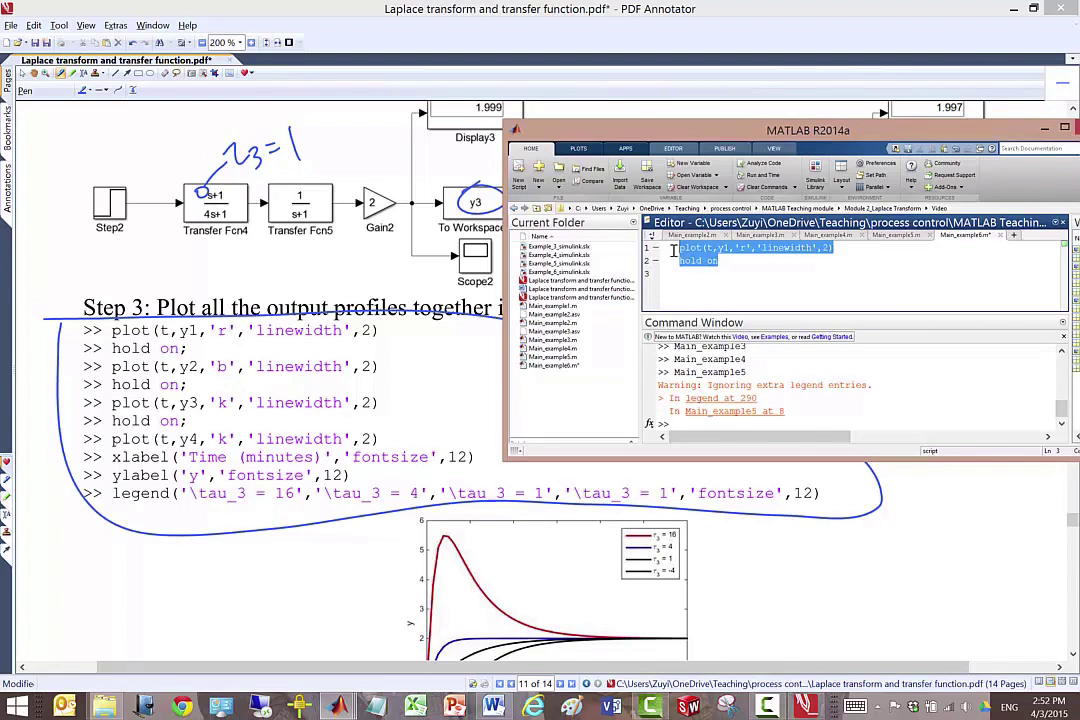
{"action": "left_click", "coordinate": [716, 273]}
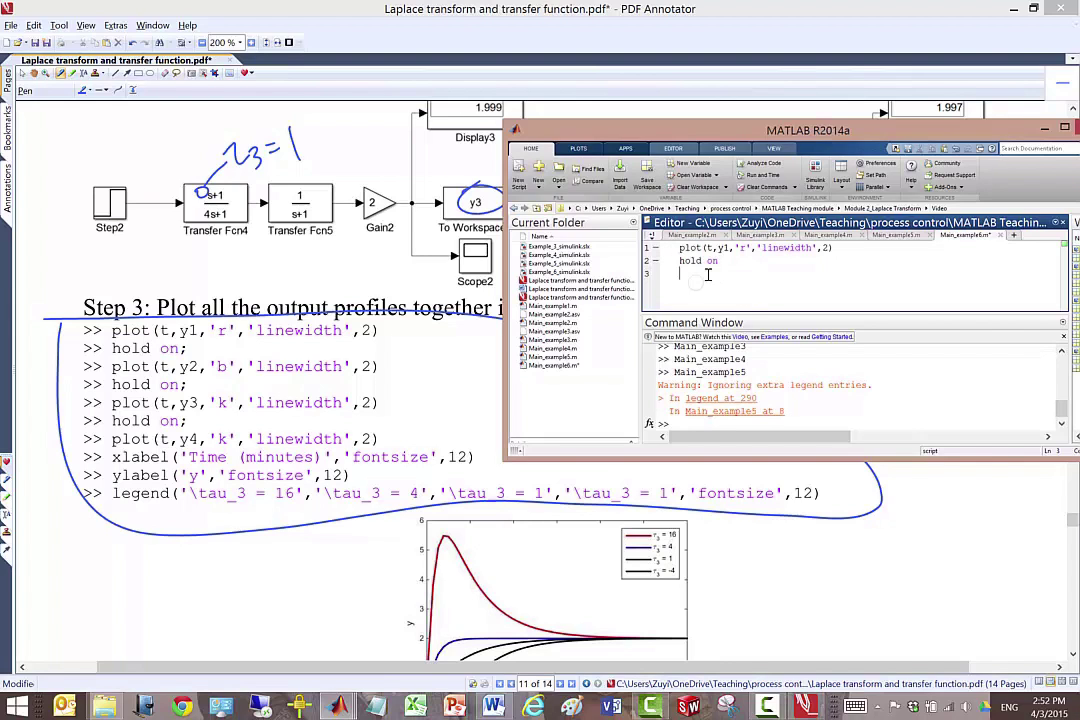
{"action": "key", "text": "ctrl+v"}
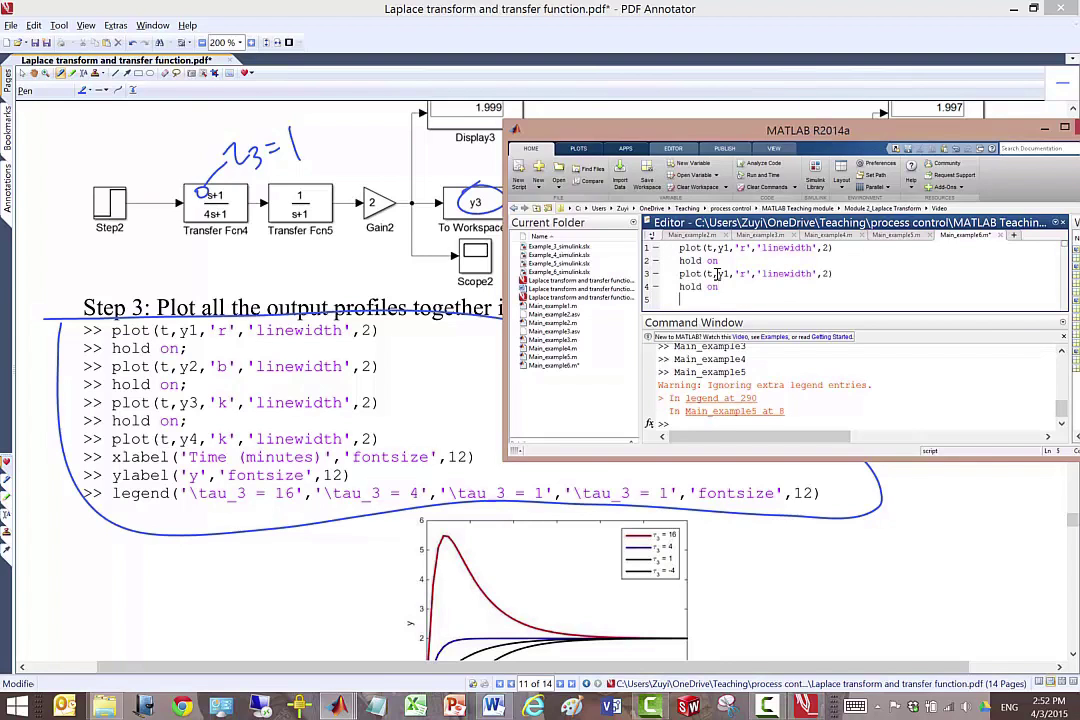
{"action": "key", "text": "ctrl+v"}
{"action": "key", "text": "ctrl+v"}
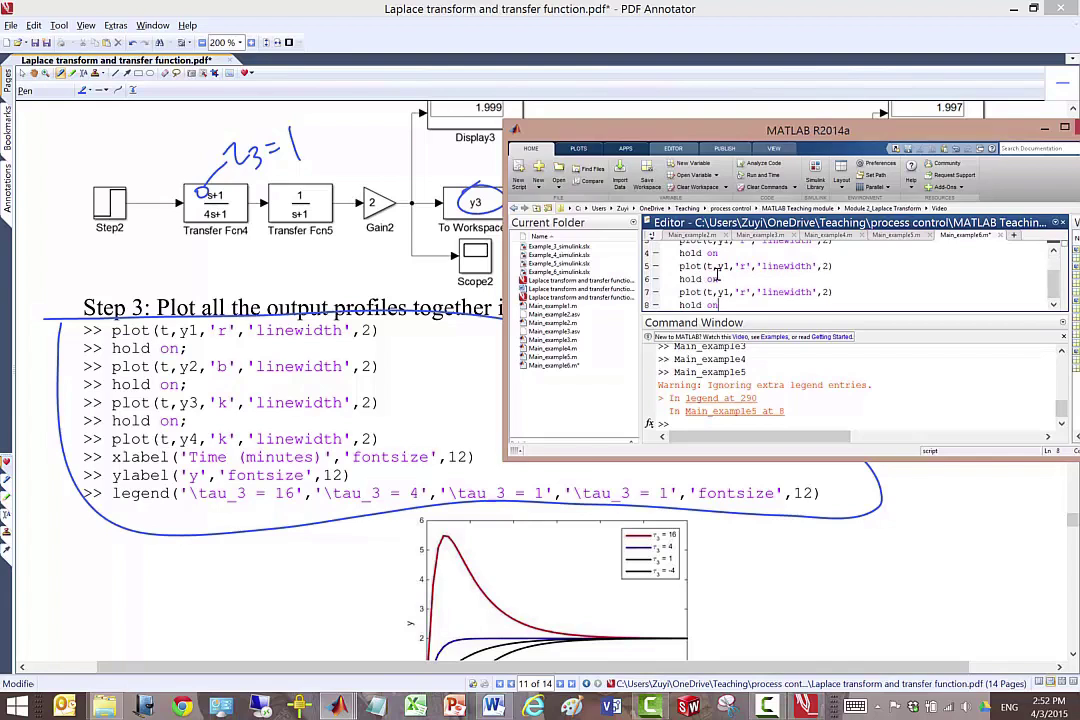
Delete the last hold on from the script so it ends with the fourth plot command
{"action": "key", "text": "BackSpace"}
{"action": "key", "text": "BackSpace"}
{"action": "key", "text": "BackSpace"}
{"action": "key", "text": "BackSpace"}
{"action": "key", "text": "BackSpace"}
{"action": "key", "text": "BackSpace"}
{"action": "key", "text": "BackSpace"}
Change the second plot command to plot y2 in colour 'b'
{"action": "scroll", "coordinate": [716, 272], "scroll_direction": "up", "scroll_amount": 1}
{"action": "left_click", "coordinate": [733, 273]}
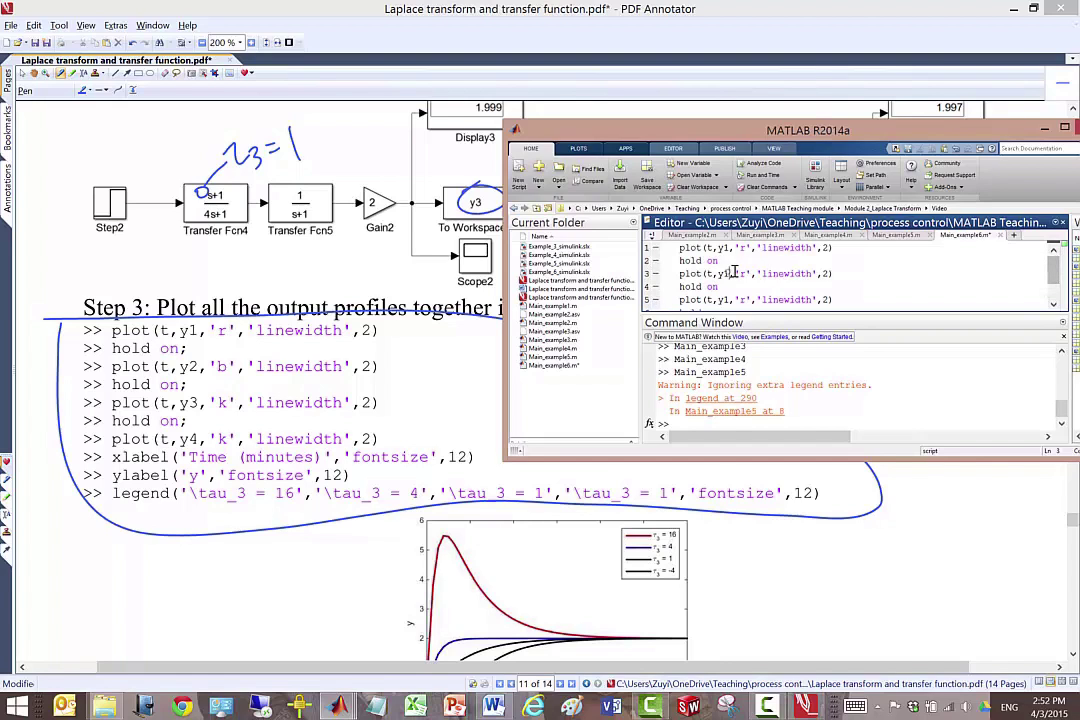
{"action": "key", "text": "BackSpace"}
{"action": "type", "text": "2"}
{"action": "left_click", "coordinate": [745, 273]}
{"action": "key", "text": "BackSpace"}
{"action": "type", "text": "b"}
Change the third plot command to plot y3 in colour 'k'
{"action": "key", "text": "BackSpace"}
{"action": "type", "text": "3"}
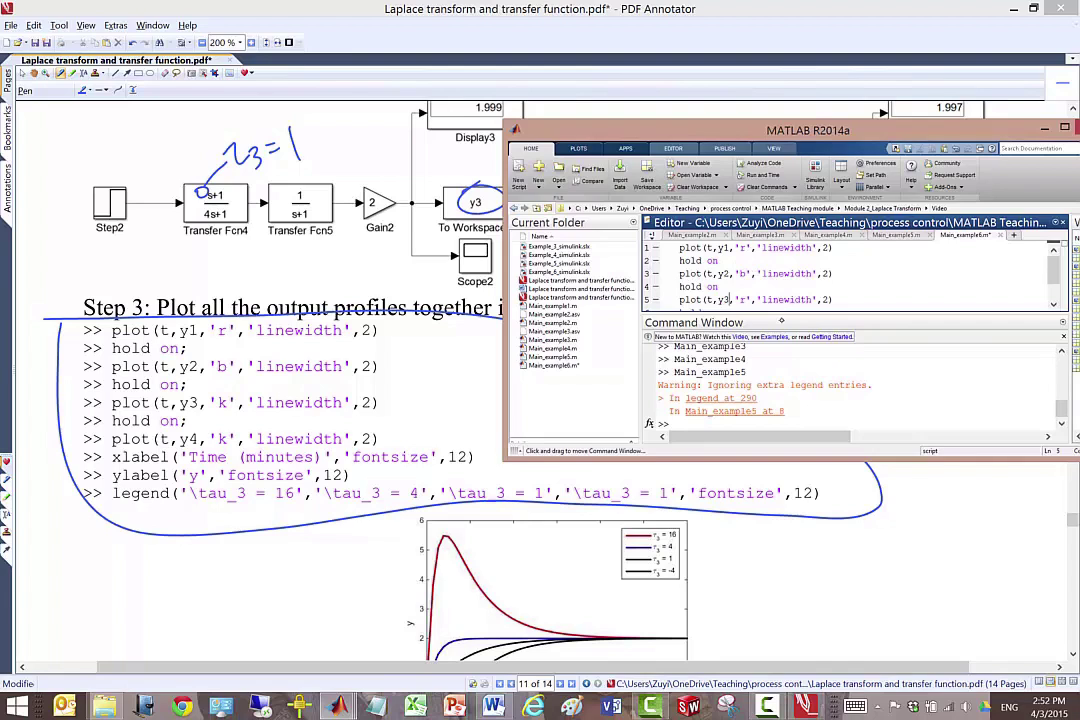
{"action": "key", "text": "Right"}
{"action": "key", "text": "Right"}
{"action": "key", "text": "Delete"}
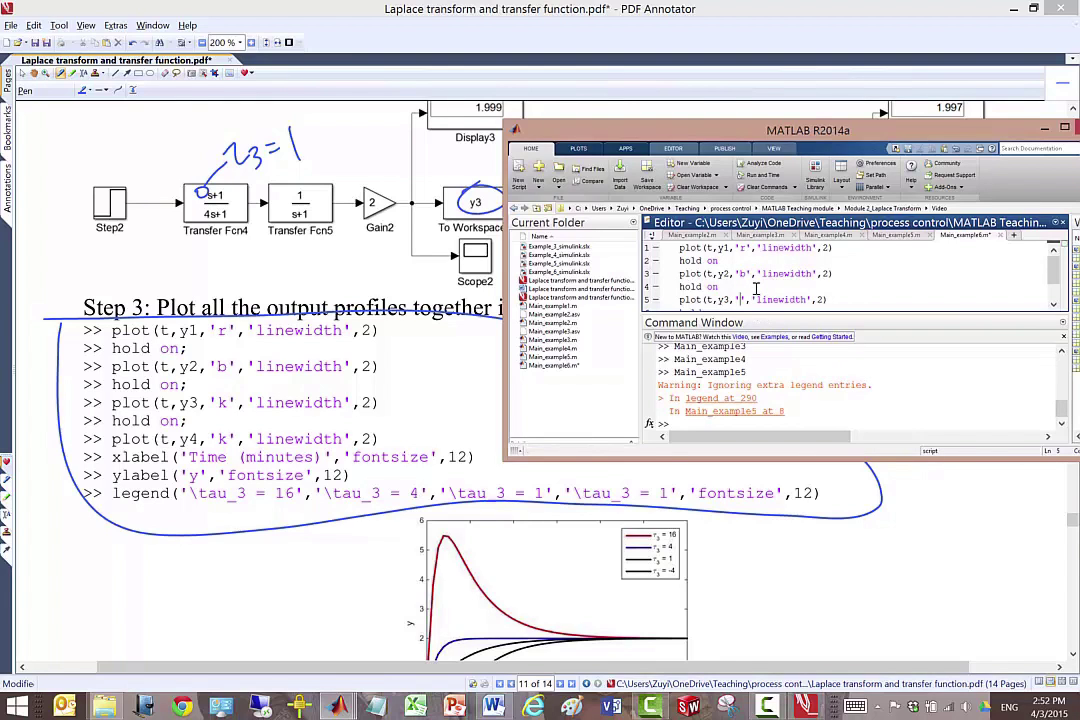
{"action": "type", "text": "k"}
Change the fourth plot command to plot y4 and clear its colour code
{"action": "scroll", "coordinate": [1055, 283], "scroll_direction": "down", "scroll_amount": 1}
{"action": "scroll", "coordinate": [1052, 283], "scroll_direction": "down", "scroll_amount": 1}
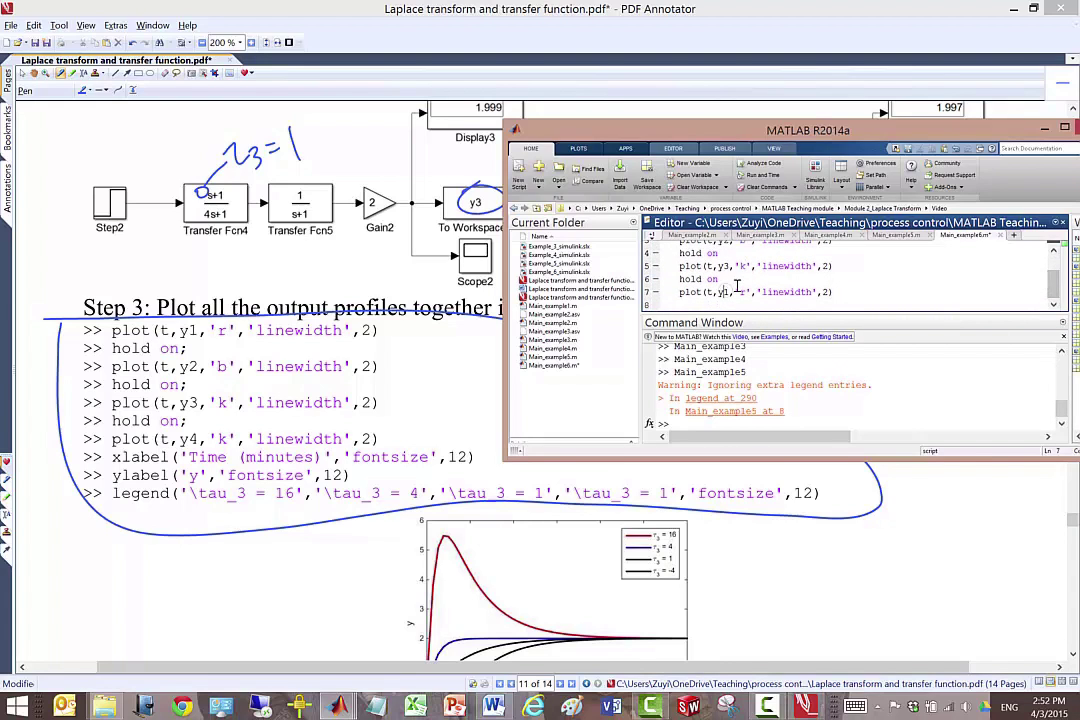
{"action": "left_click", "coordinate": [729, 291]}
{"action": "key", "text": "BackSpace"}
{"action": "type", "text": "4"}
{"action": "key", "text": "BackSpace"}
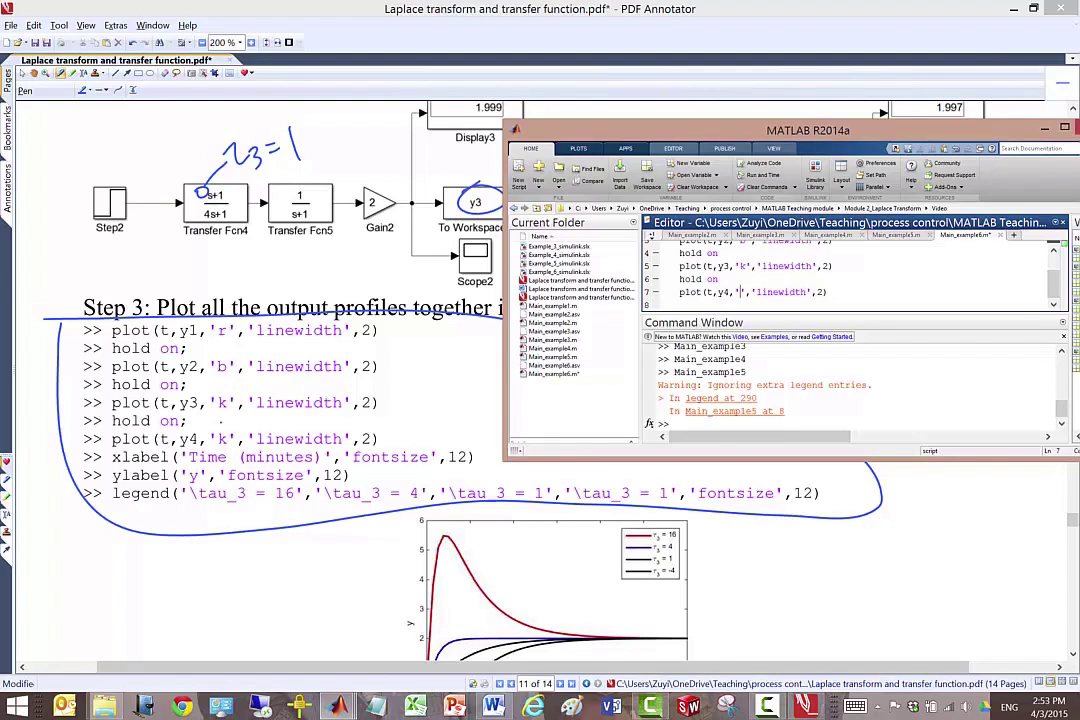
Switch to PDF Annotator, cross out the k in the y4 plot command, write g beside it, and return to MATLAB
{"action": "left_click", "coordinate": [222, 427]}
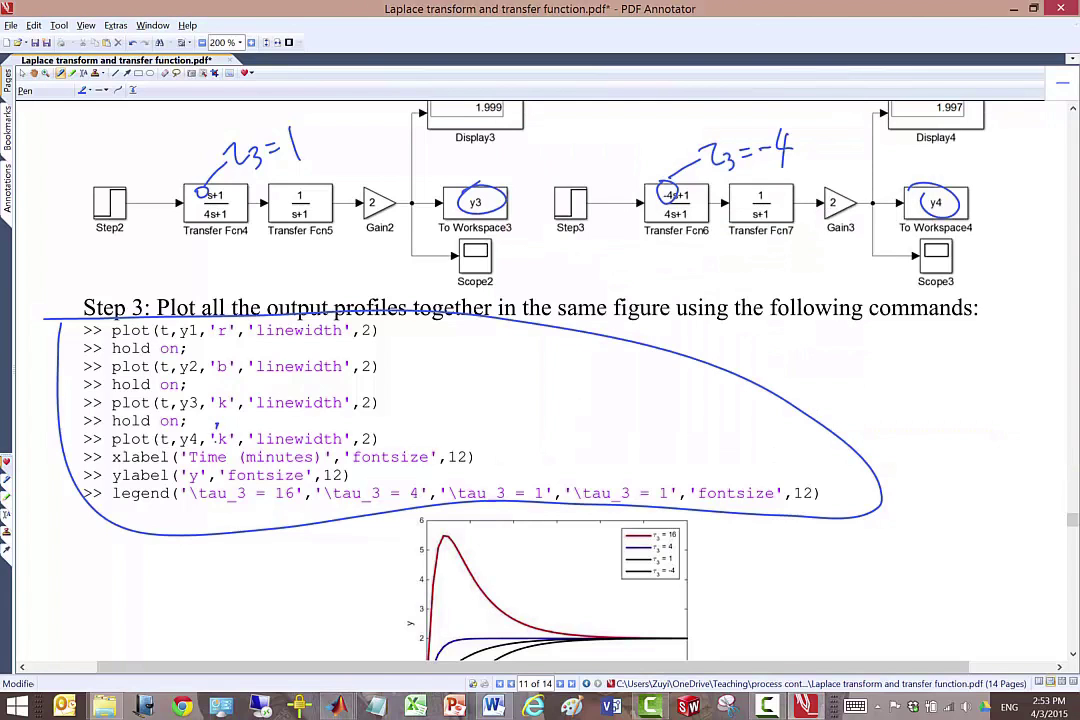
{"action": "mouse_move", "coordinate": [216, 426]}
{"action": "left_mouse_down"}
{"action": "mouse_move", "coordinate": [224, 438]}
{"action": "mouse_move", "coordinate": [256, 430]}
{"action": "left_mouse_up"}
{"action": "key", "text": "alt+Tab"}
Set the colour of the y4 plot command to 'g' and save the script
{"action": "left_click", "coordinate": [745, 292]}
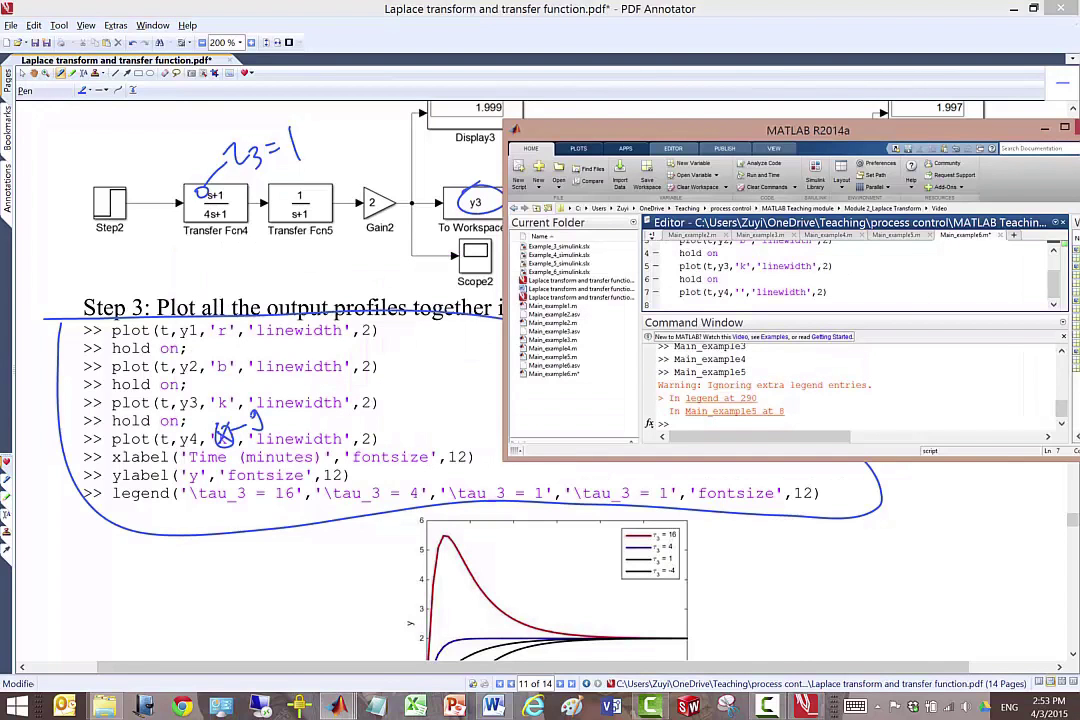
{"action": "key", "text": "BackSpace"}
{"action": "type", "text": "g"}
{"action": "key", "text": "ctrl+s"}
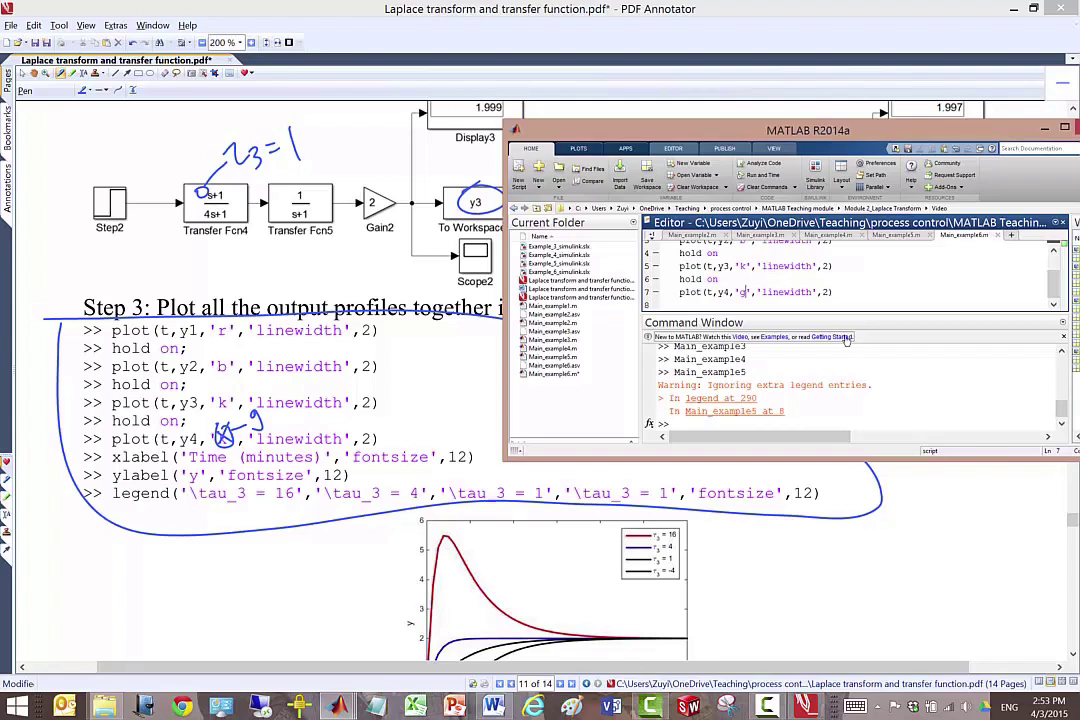
Add the line xlabel('Time (minutes)','fontsize',12) below the y4 plot command
{"action": "left_click", "coordinate": [852, 289]}
{"action": "key", "text": "Return"}
{"action": "type", "text": "xlabel()'"}
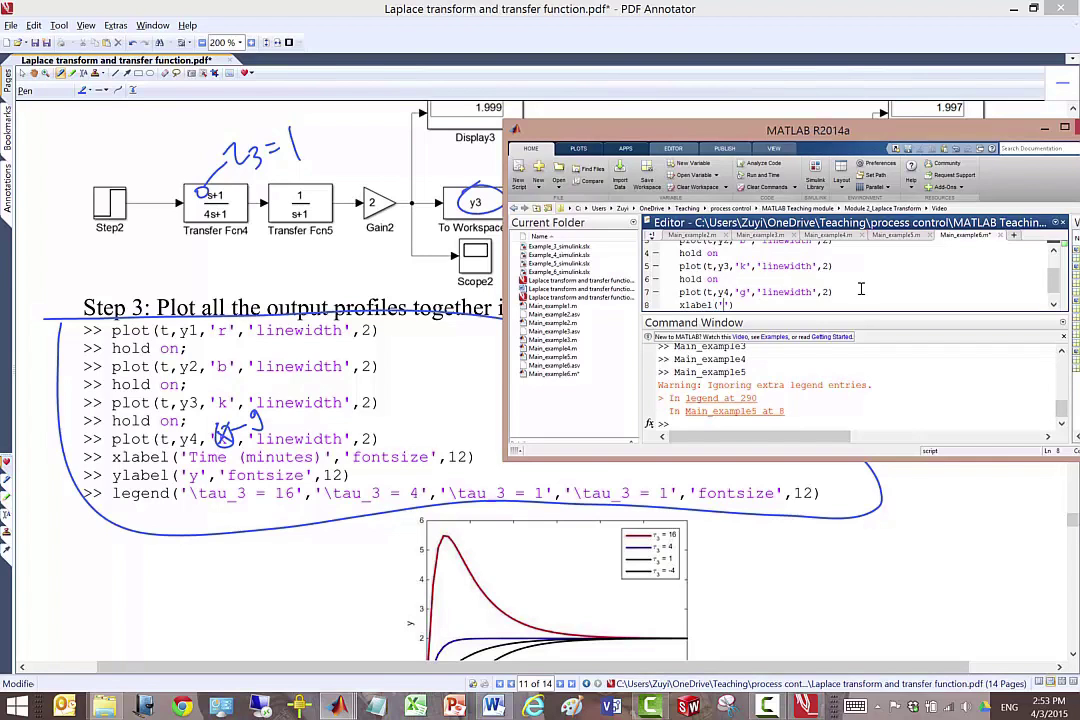
{"action": "type", "text": "Time (minutes)','fontsiz"}
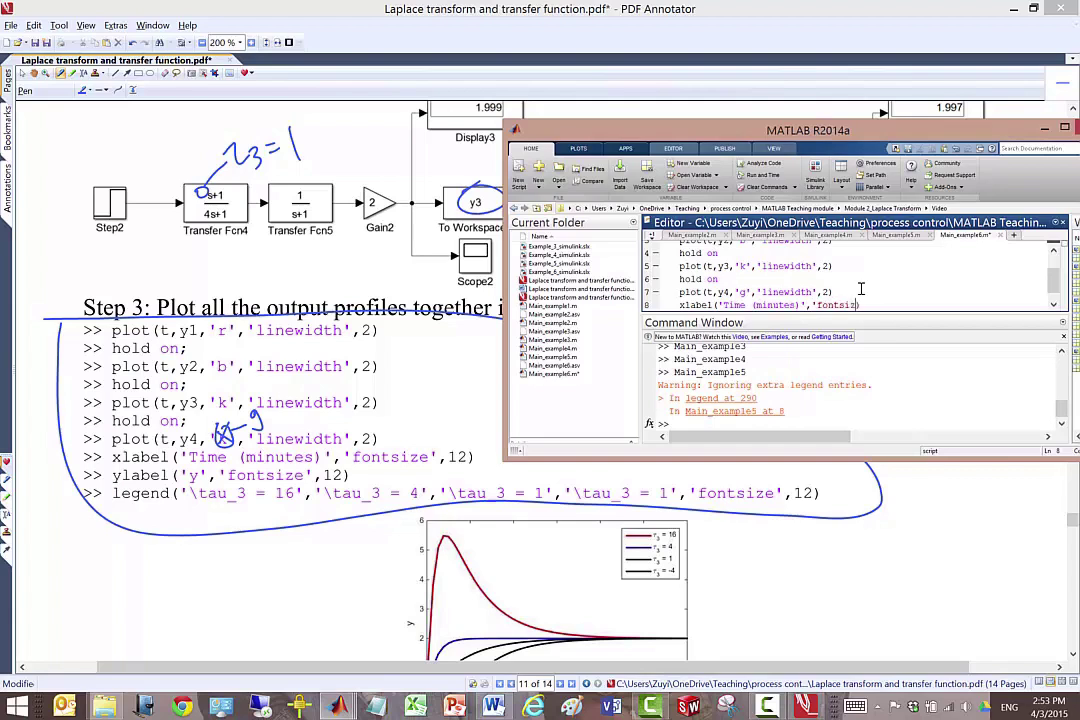
{"action": "type", "text": "e',12"}
Duplicate the xlabel line directly beneath itself
{"action": "left_click_drag", "start_coordinate": [887, 305], "coordinate": [668, 300]}
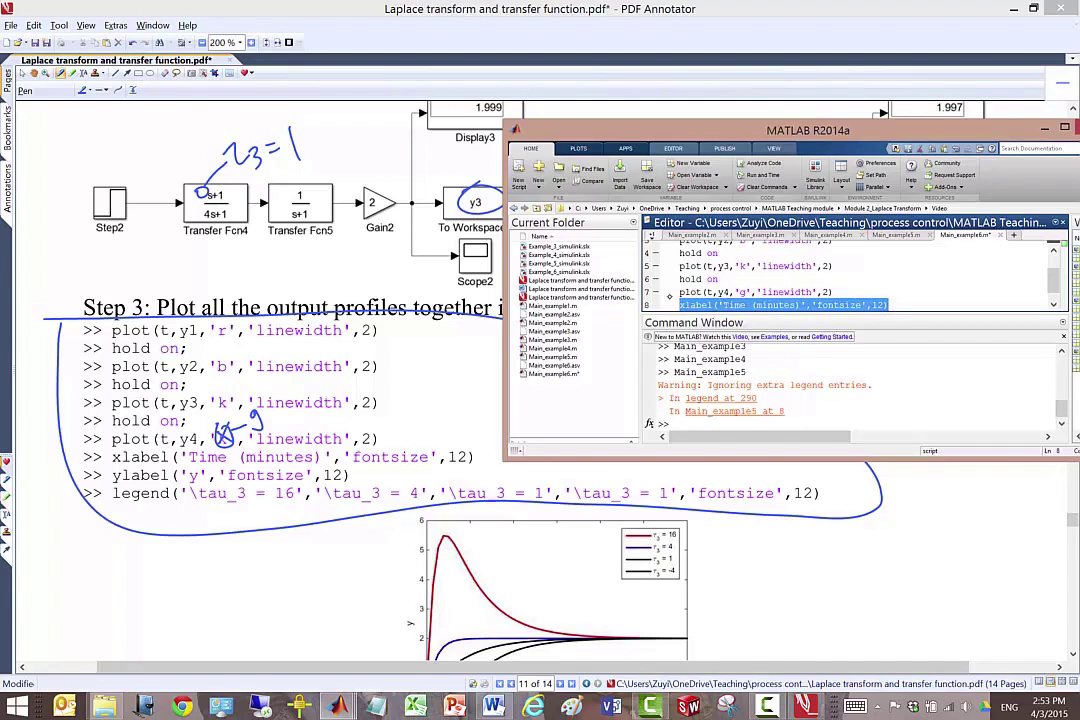
{"action": "key", "text": "ctrl+c"}
{"action": "left_click", "coordinate": [911, 304]}
{"action": "key", "text": "Return"}
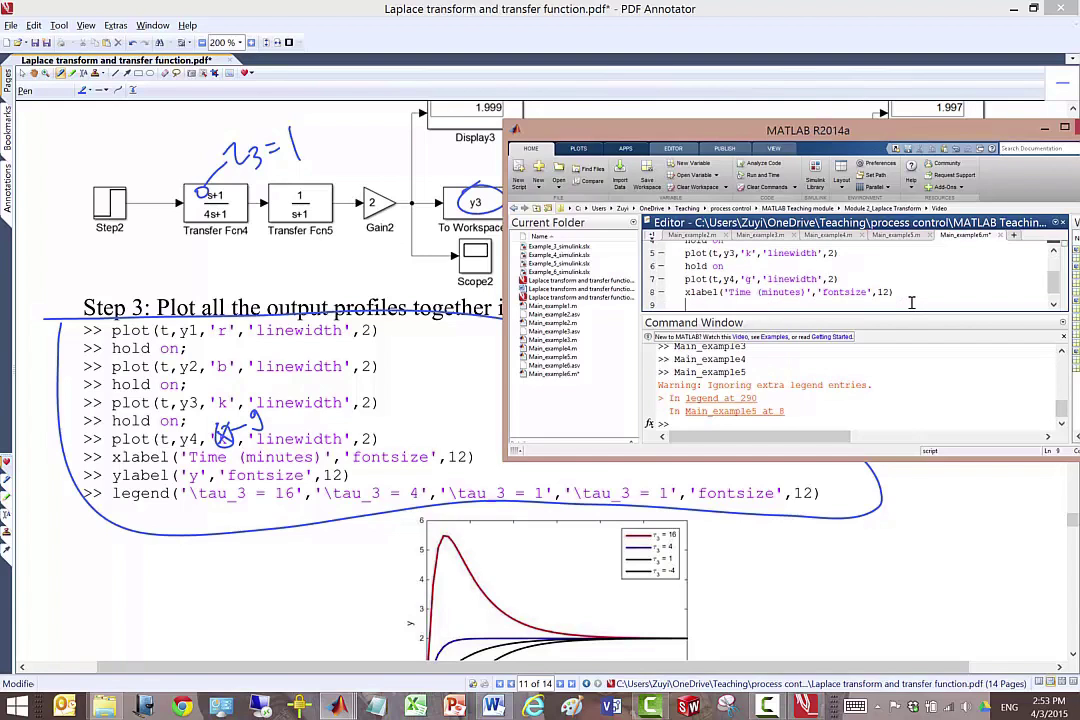
{"action": "key", "text": "ctrl+v"}
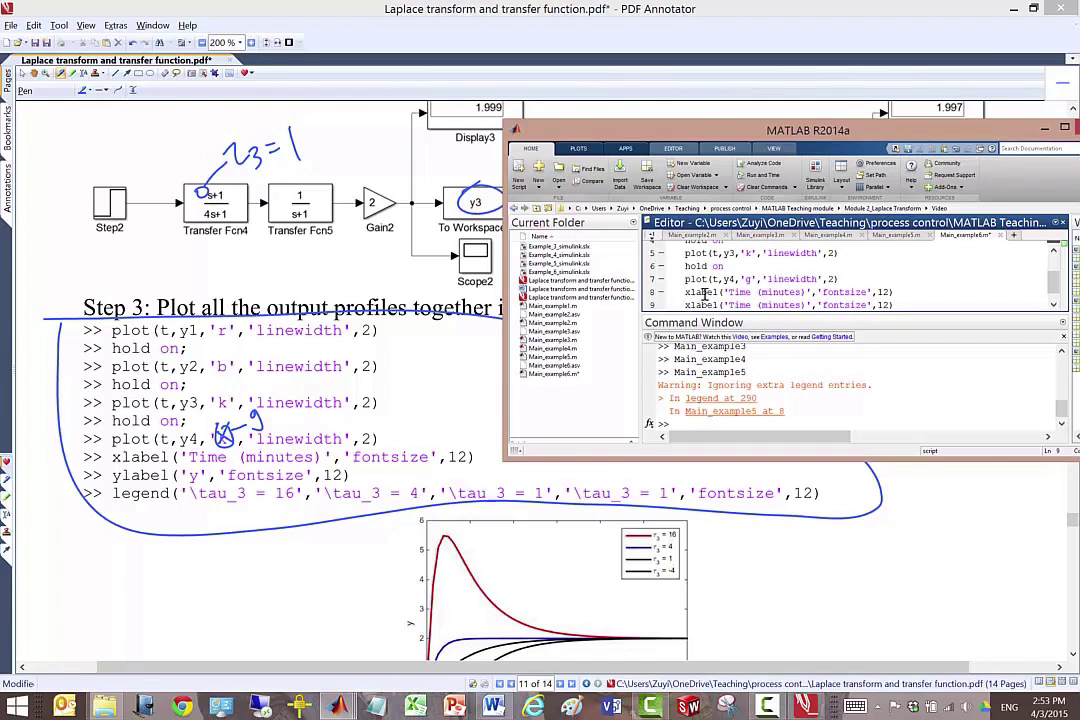
Edit the duplicated label line to read ylabel('y','fontsize',12)
{"action": "left_click", "coordinate": [691, 305]}
{"action": "key", "text": "BackSpace"}
{"action": "type", "text": "y"}
{"action": "left_click_drag", "start_coordinate": [728, 305], "coordinate": [760, 301]}
{"action": "type", "text": "y"}
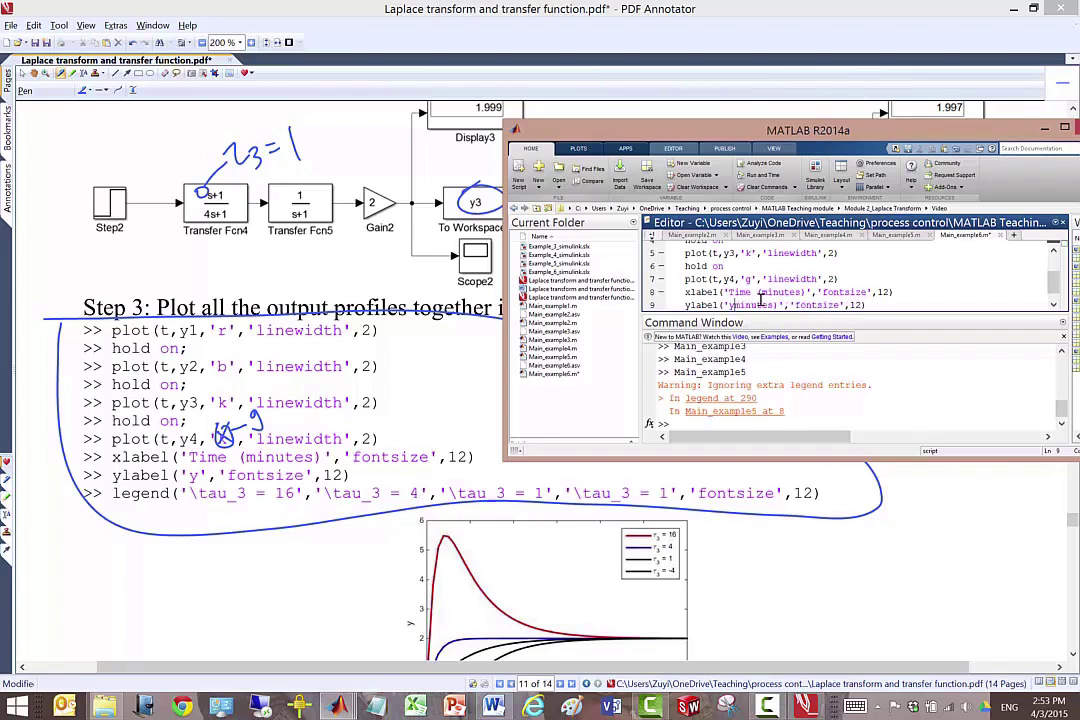
{"action": "key", "text": "Delete"}
{"action": "key", "text": "Delete"}
{"action": "key", "text": "Delete"}
{"action": "key", "text": "Delete"}
{"action": "key", "text": "Delete"}
{"action": "key", "text": "Delete"}
{"action": "key", "text": "Delete"}
{"action": "key", "text": "Delete"}
{"action": "key", "text": "Delete"}
Start a legend command on a new line below the ylabel command
{"action": "left_click", "coordinate": [1055, 304]}
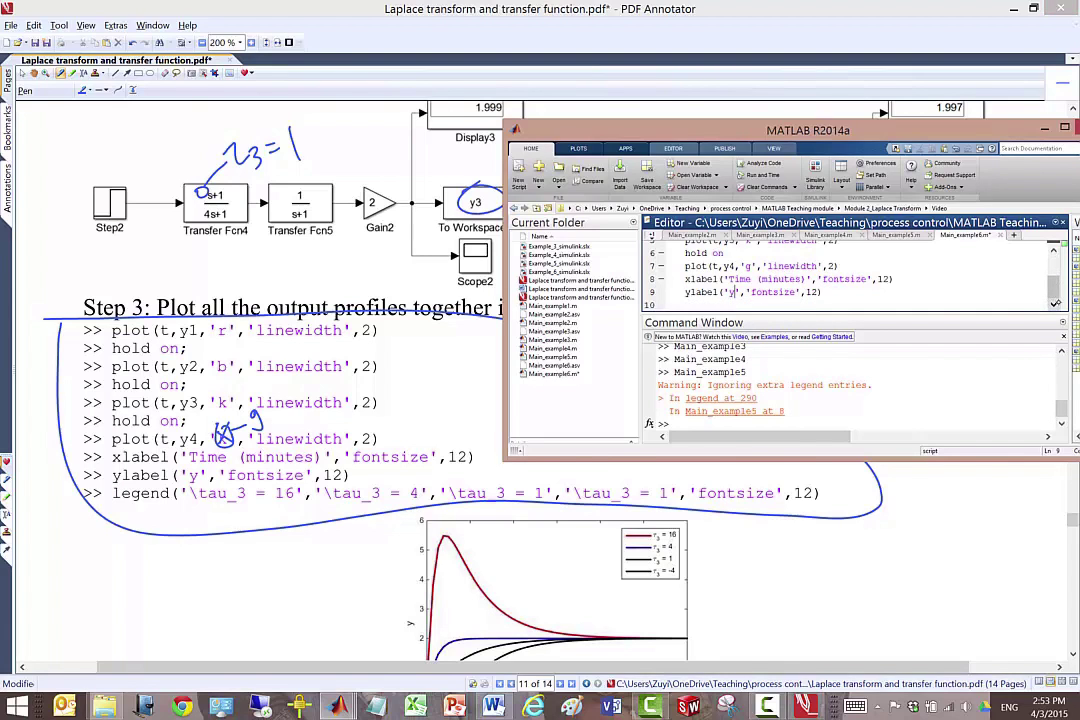
{"action": "left_click", "coordinate": [842, 289]}
{"action": "key", "text": "Return"}
{"action": "type", "text": "legend"}
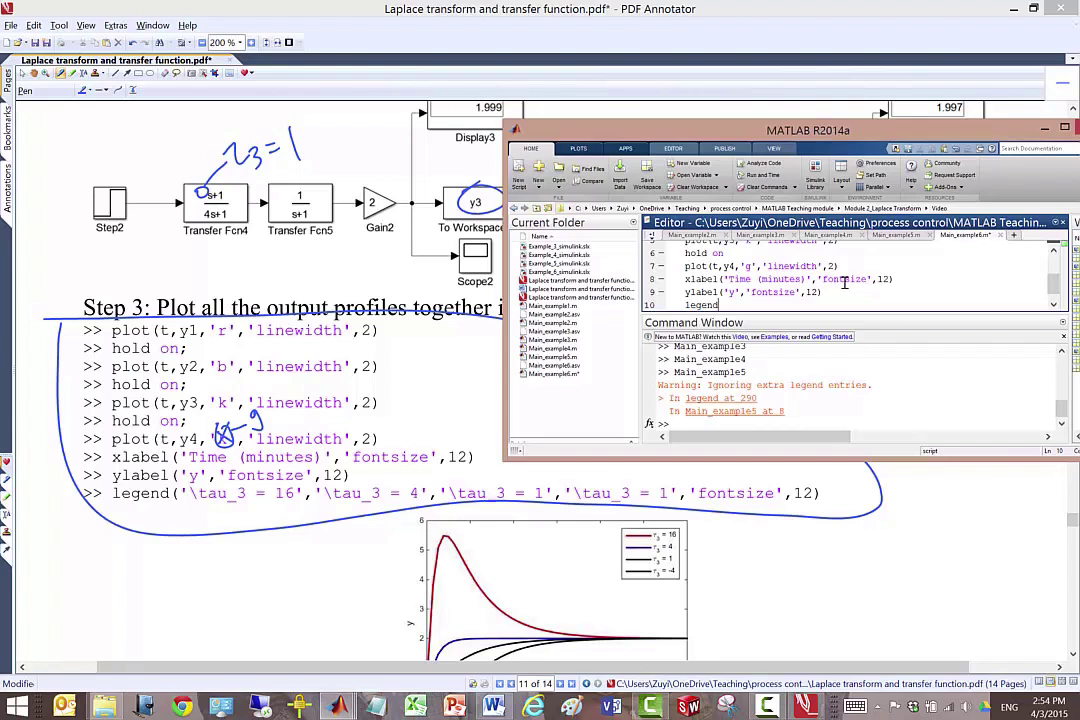
Switch to PDF Annotator and, with a red pen, circle \tau in the legend command and write the note \tau = τ below it
{"action": "left_click", "coordinate": [84, 90]}
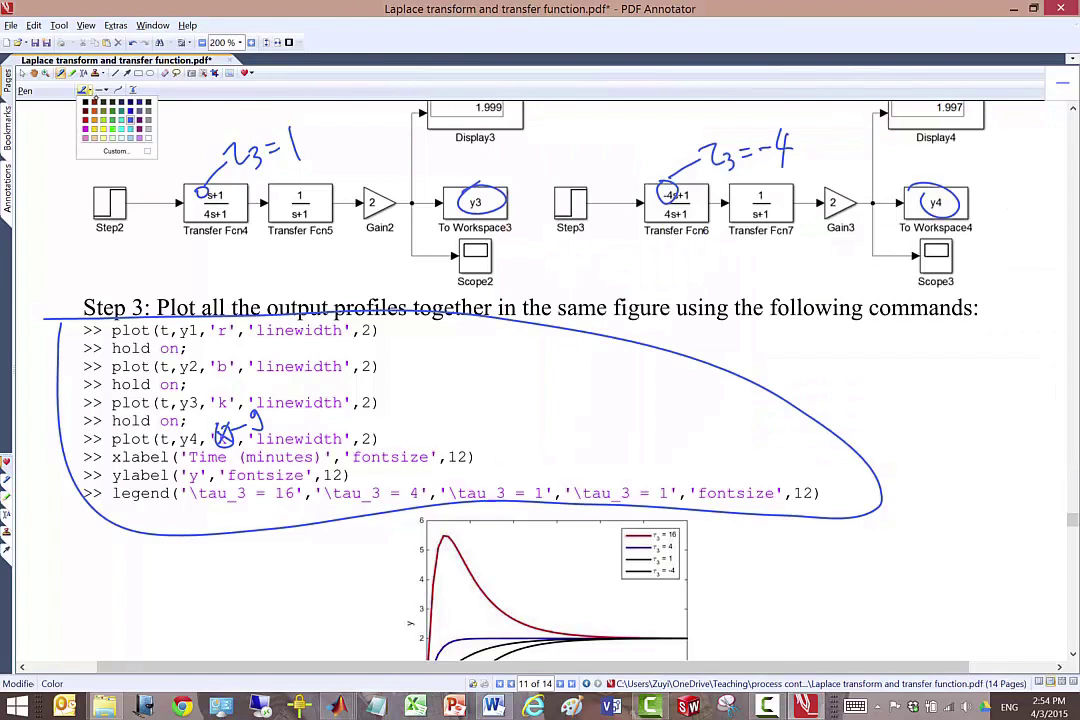
{"action": "left_click", "coordinate": [86, 121]}
{"action": "mouse_move", "coordinate": [200, 483]}
{"action": "left_mouse_down"}
{"action": "mouse_move", "coordinate": [190, 506]}
{"action": "mouse_move", "coordinate": [218, 520]}
{"action": "mouse_move", "coordinate": [202, 483]}
{"action": "mouse_move", "coordinate": [178, 587]}
{"action": "mouse_move", "coordinate": [225, 600]}
{"action": "mouse_move", "coordinate": [281, 578]}
{"action": "left_mouse_up"}
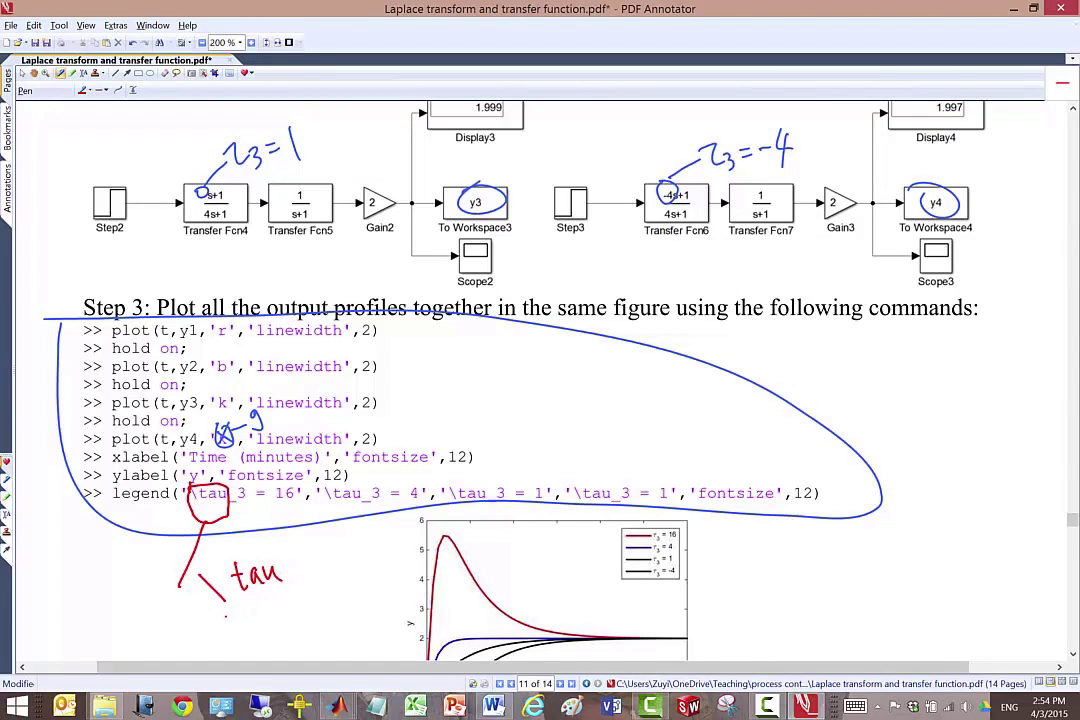
{"action": "mouse_move", "coordinate": [226, 617]}
{"action": "left_mouse_down"}
{"action": "mouse_move", "coordinate": [186, 565]}
{"action": "mouse_move", "coordinate": [240, 618]}
{"action": "left_mouse_up"}
{"action": "left_click_drag", "start_coordinate": [302, 566], "coordinate": [320, 568]}
{"action": "mouse_move", "coordinate": [325, 549]}
{"action": "left_mouse_down"}
{"action": "mouse_move", "coordinate": [346, 546]}
{"action": "mouse_move", "coordinate": [350, 569]}
{"action": "left_mouse_up"}
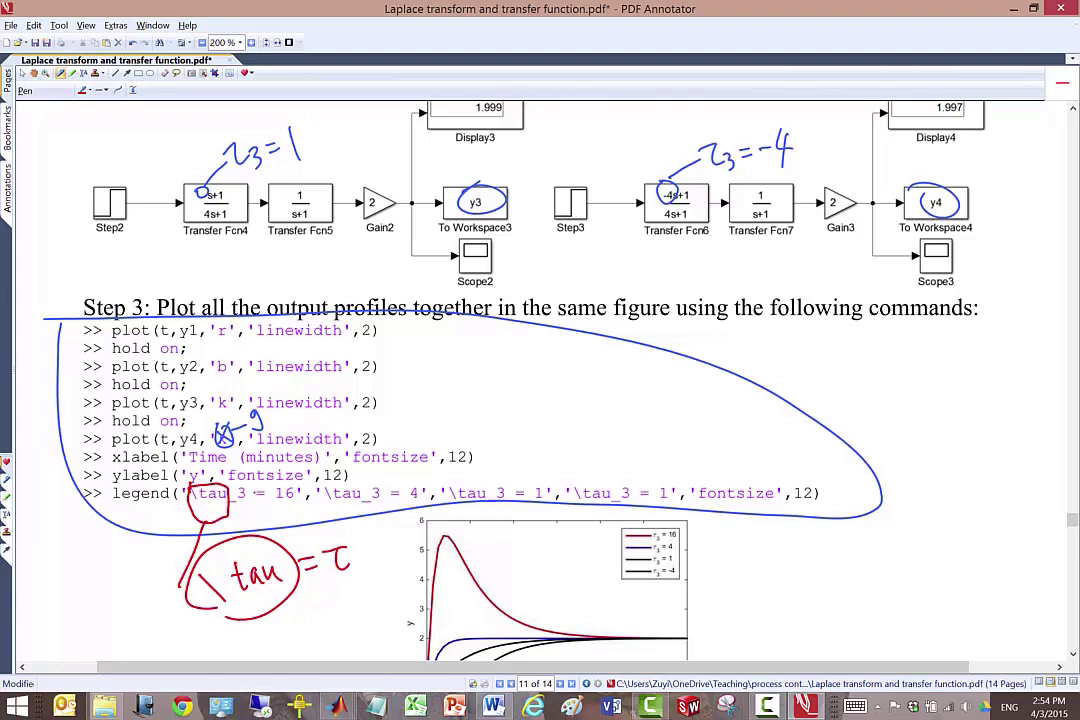
Circle _3 in the PDF's second legend entry, write "subscript 3" below it, and return to MATLAB
{"action": "mouse_move", "coordinate": [376, 480]}
{"action": "left_mouse_down"}
{"action": "mouse_move", "coordinate": [365, 500]}
{"action": "mouse_move", "coordinate": [389, 506]}
{"action": "mouse_move", "coordinate": [378, 478]}
{"action": "mouse_move", "coordinate": [380, 590]}
{"action": "mouse_move", "coordinate": [367, 597]}
{"action": "mouse_move", "coordinate": [408, 592]}
{"action": "mouse_move", "coordinate": [425, 576]}
{"action": "left_mouse_up"}
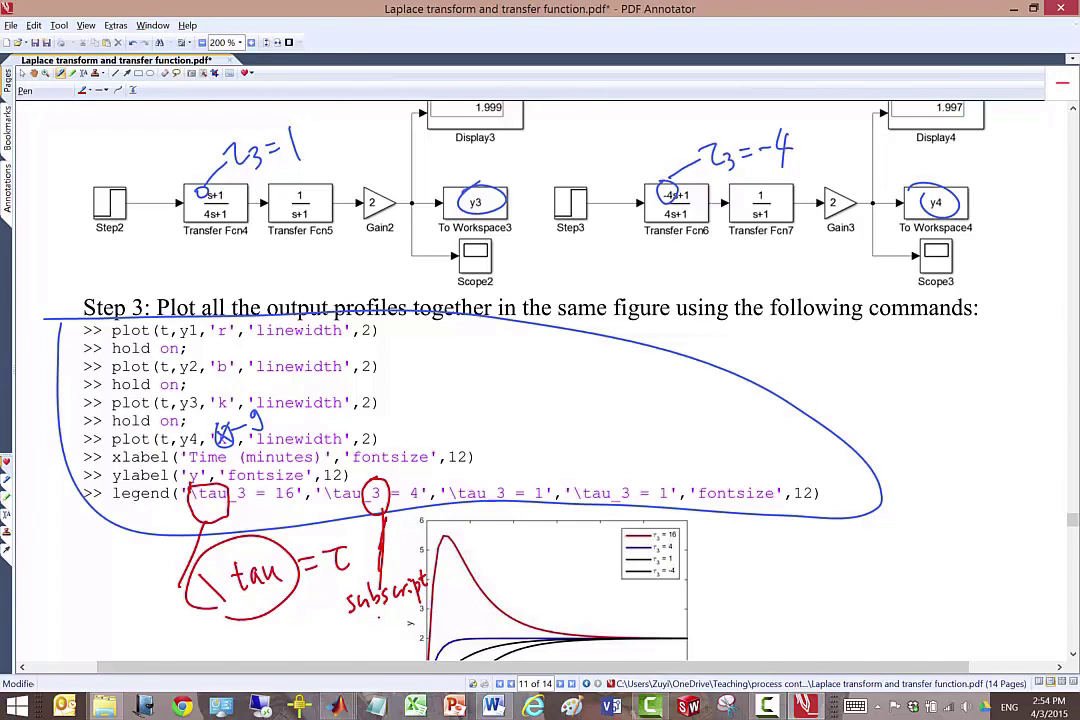
{"action": "left_click_drag", "start_coordinate": [376, 612], "coordinate": [380, 622]}
{"action": "key", "text": "alt+Tab"}
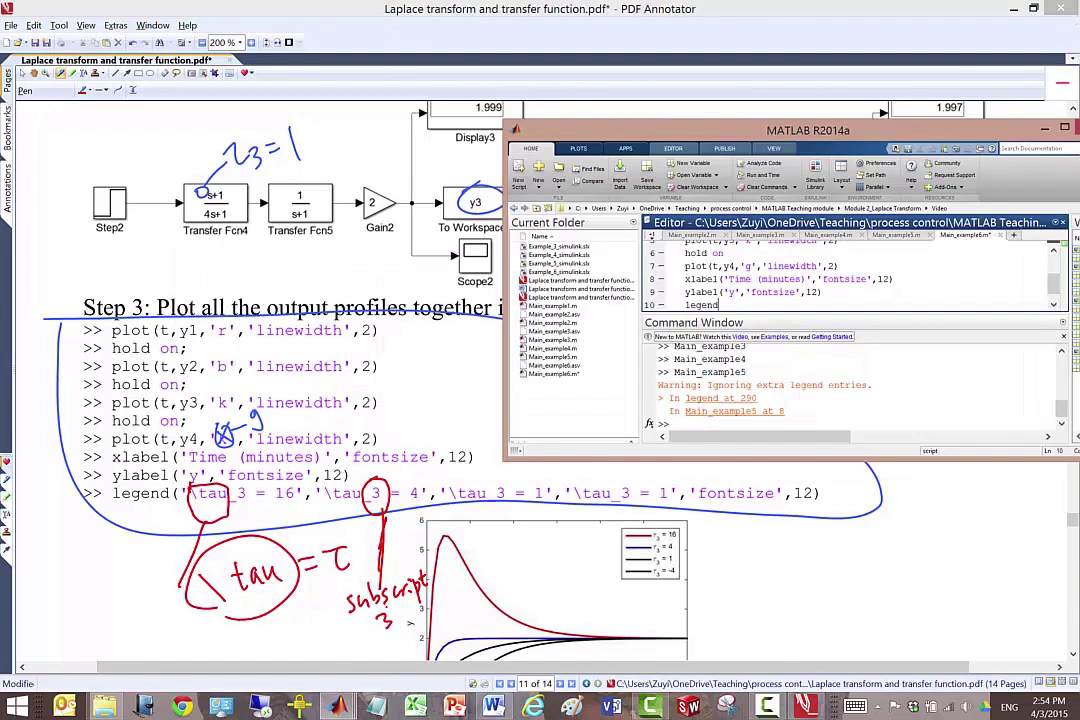
Add '\tau_3 = 16' followed by a comma as the first entry of the legend command
{"action": "type", "text": "('\\tau"}
{"action": "key", "text": "BackSpace"}
{"action": "key", "text": "BackSpace"}
{"action": "key", "text": "BackSpace"}
{"action": "key", "text": "BackSpace"}
{"action": "type", "text": "\\tau"}
{"action": "type", "text": " 3 = 1"}
{"action": "type", "text": "6"}
{"action": "type", "text": ","}
Copy the '\tau_3 = 16', entry and paste it three more times in the legend command
{"action": "left_click_drag", "start_coordinate": [724, 304], "coordinate": [810, 304]}
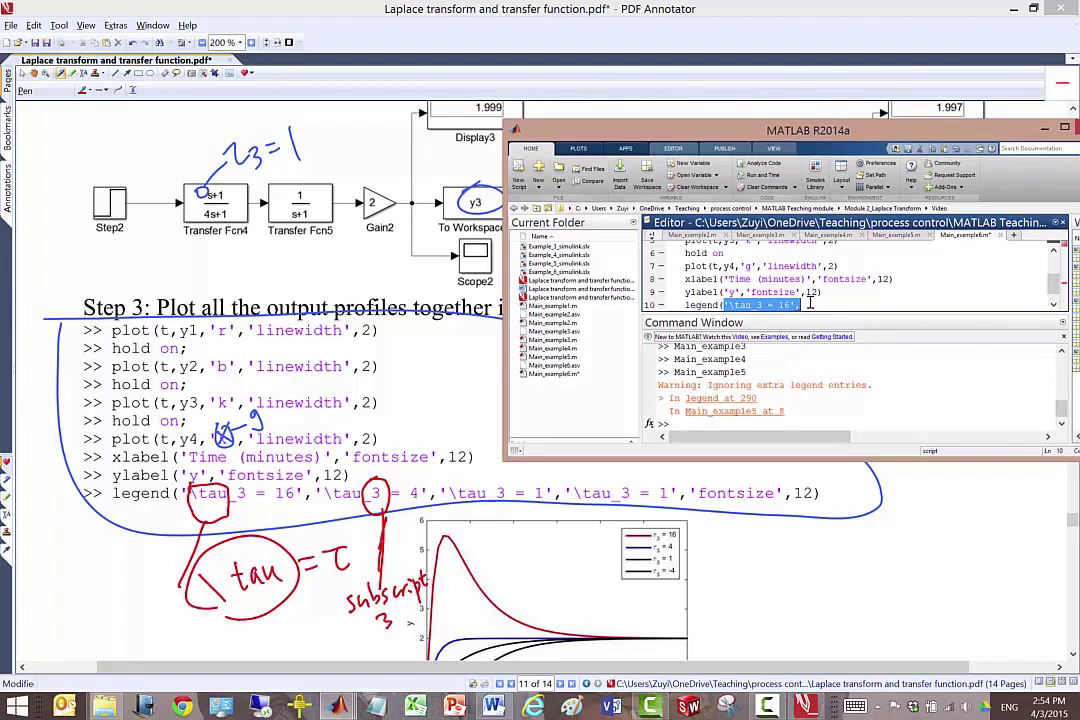
{"action": "key", "text": "ctrl+c"}
{"action": "left_click", "coordinate": [810, 304]}
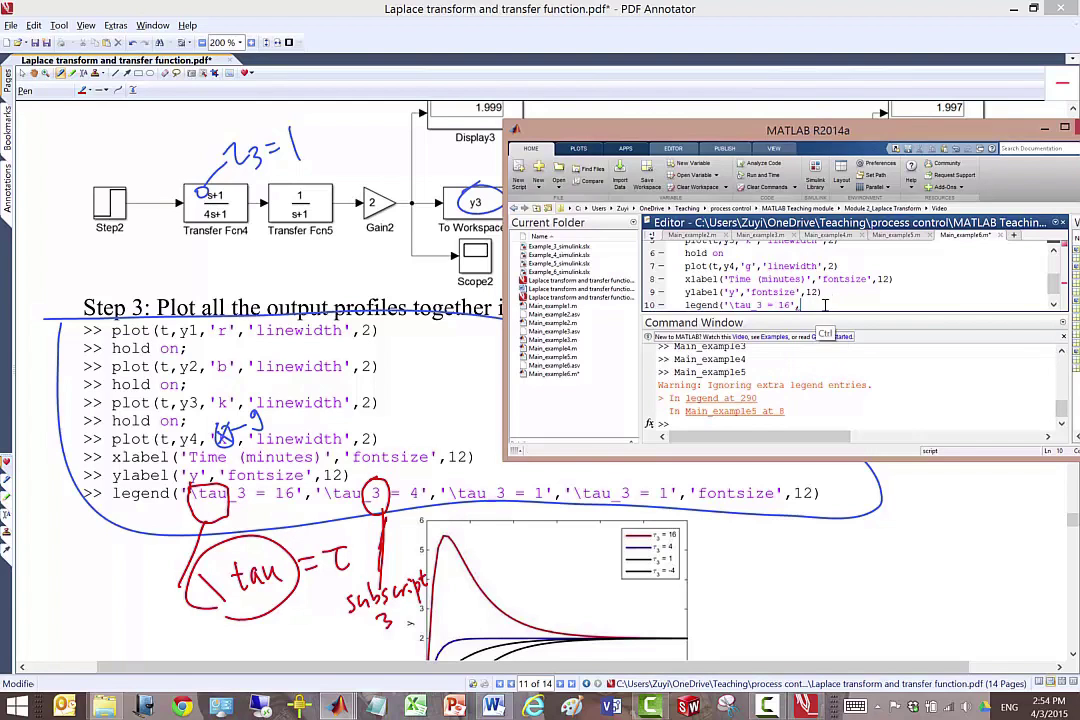
{"action": "key", "text": "ctrl+v"}
{"action": "key", "text": "ctrl+v"}
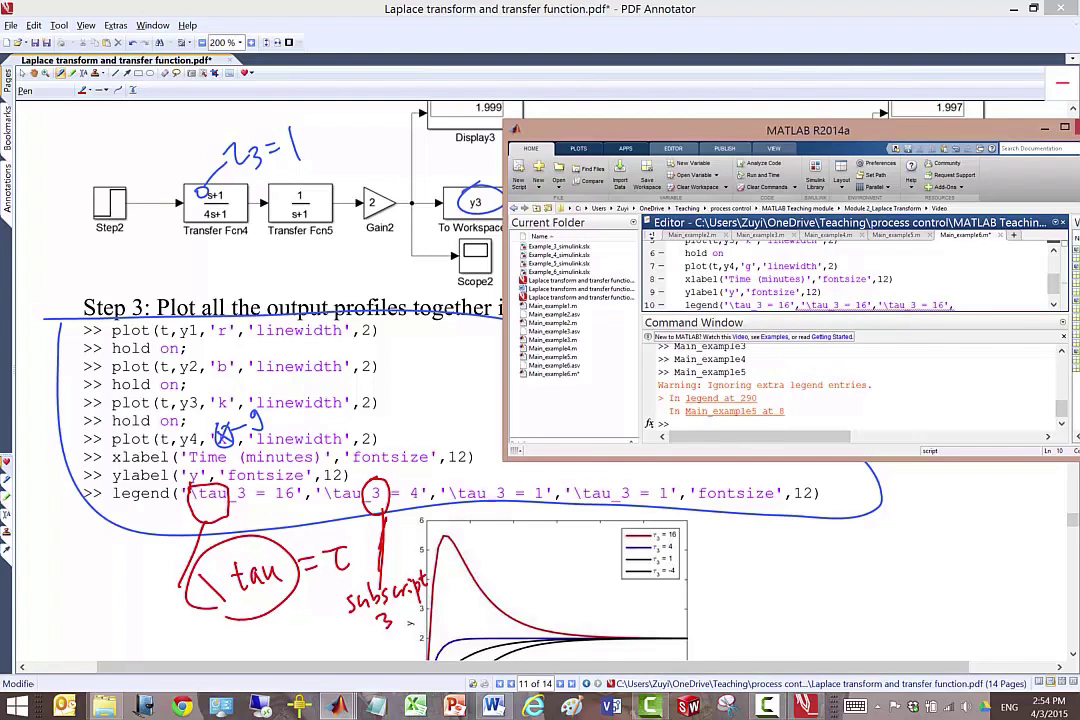
{"action": "key", "text": "ctrl+v"}
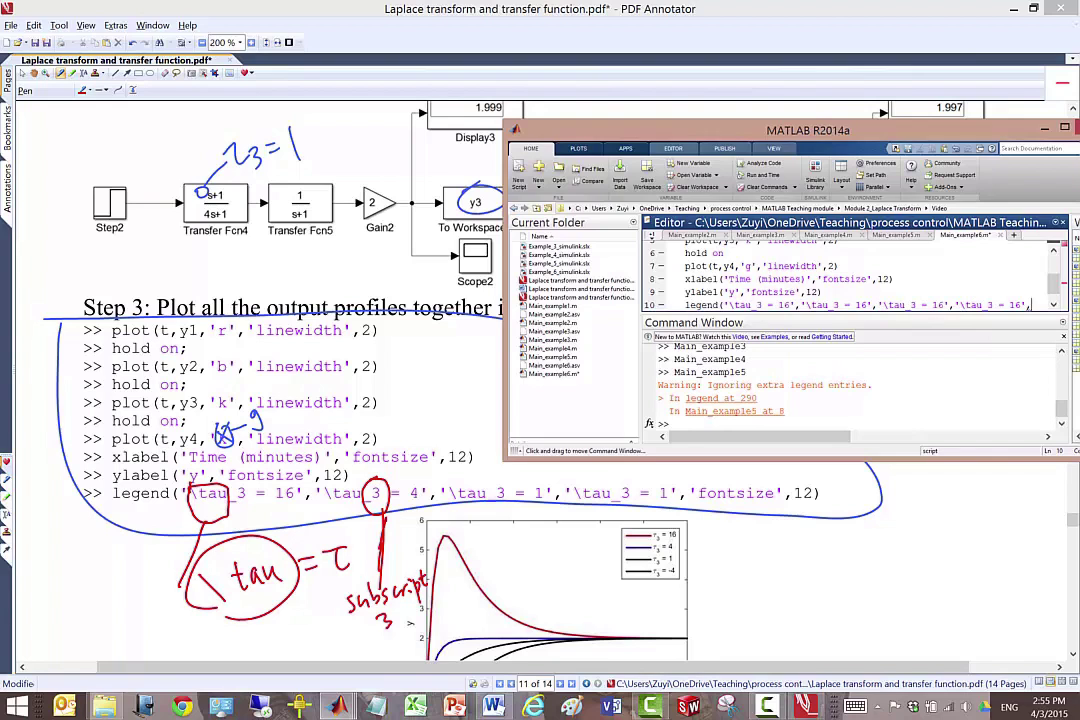
Switch to PDF Annotator, circle the 1 in the last legend entry, write -4 above it in red, and return to MATLAB
{"action": "left_click", "coordinate": [674, 489]}
{"action": "mouse_move", "coordinate": [660, 483]}
{"action": "left_mouse_down"}
{"action": "mouse_move", "coordinate": [663, 503]}
{"action": "mouse_move", "coordinate": [661, 482]}
{"action": "left_mouse_up"}
{"action": "left_click_drag", "start_coordinate": [670, 478], "coordinate": [710, 466]}
{"action": "left_click_drag", "start_coordinate": [704, 453], "coordinate": [701, 475]}
{"action": "left_click", "coordinate": [339, 706]}
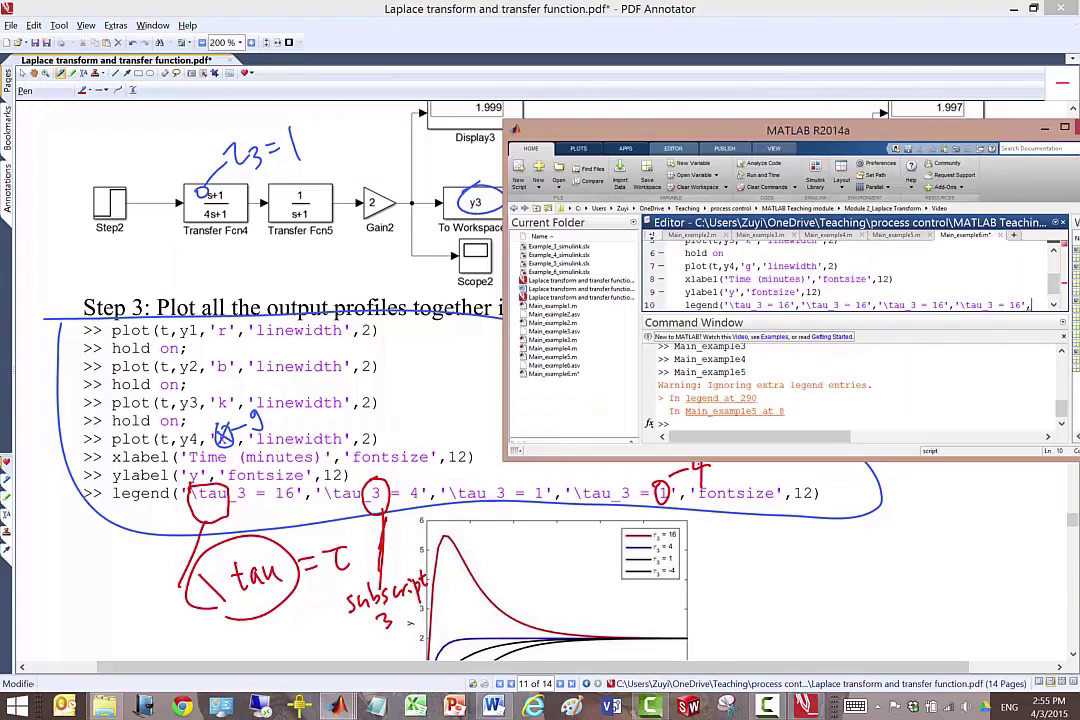
Change the second legend entry to \tau_3 = 4 and the third to \tau_3 = 1
{"action": "left_click", "coordinate": [868, 304]}
{"action": "key", "text": "BackSpace"}
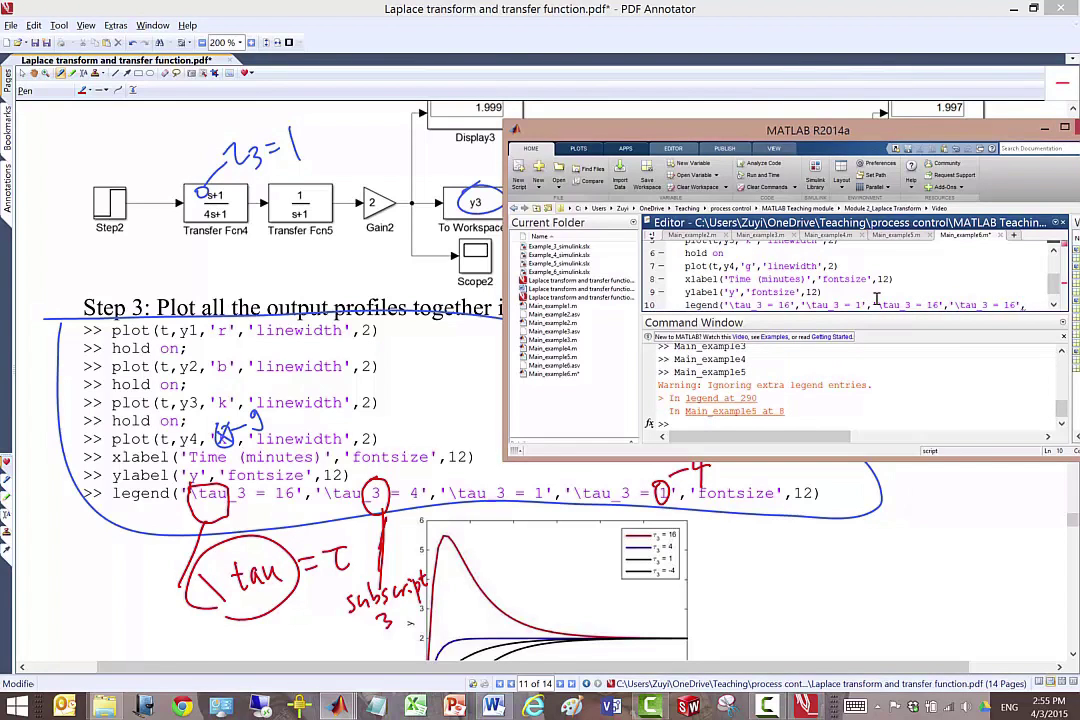
{"action": "key", "text": "BackSpace"}
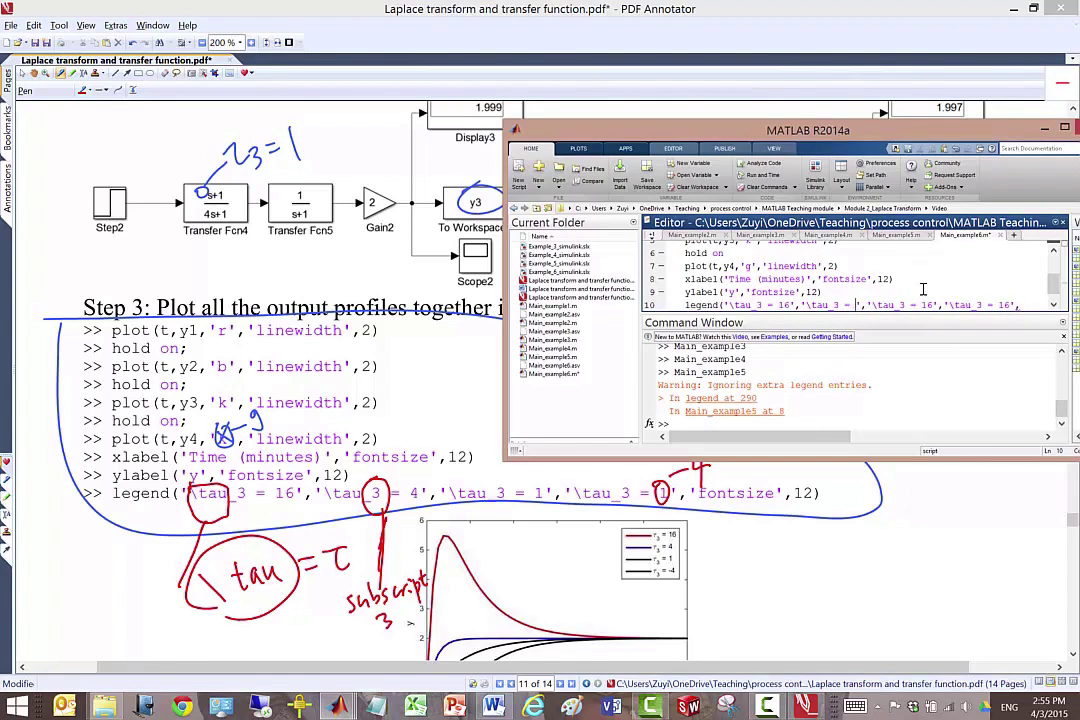
{"action": "type", "text": "4"}
{"action": "left_click", "coordinate": [937, 304]}
{"action": "key", "text": "BackSpace"}
Change the fourth legend entry to \tau_3 = -4, finish the command with 'fontsize',12, and save the script
{"action": "left_click", "coordinate": [1012, 304]}
{"action": "key", "text": "BackSpace"}
{"action": "key", "text": "BackSpace"}
{"action": "type", "text": "-4','fontsiz"}
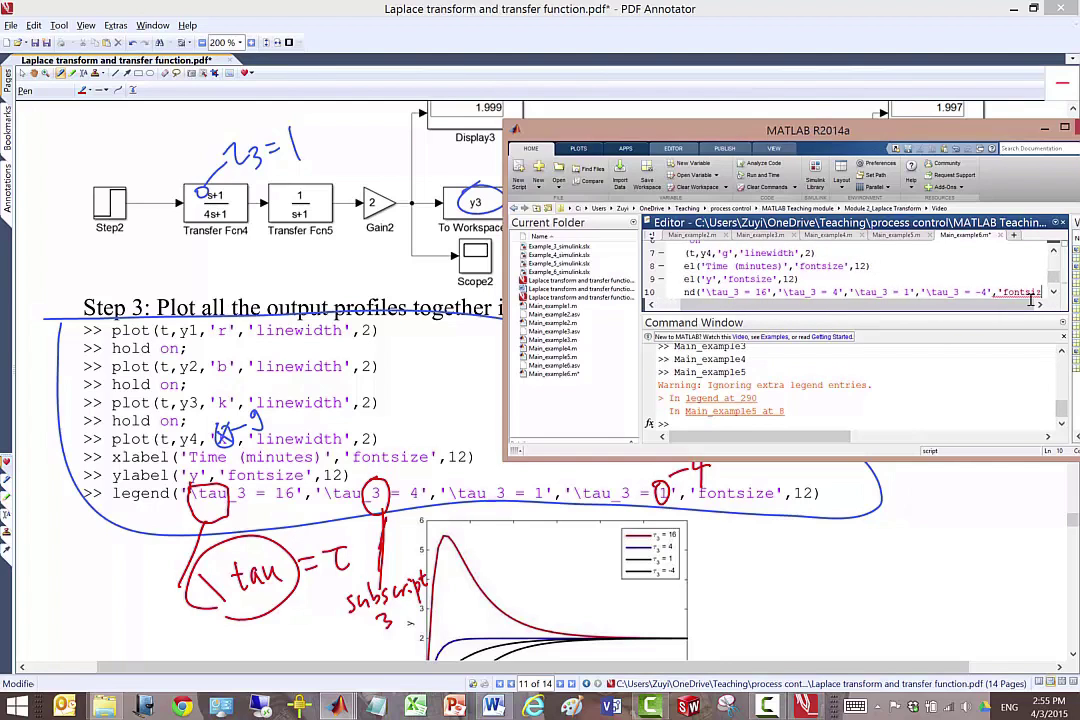
{"action": "type", "text": "e',"}
{"action": "type", "text": "2)"}
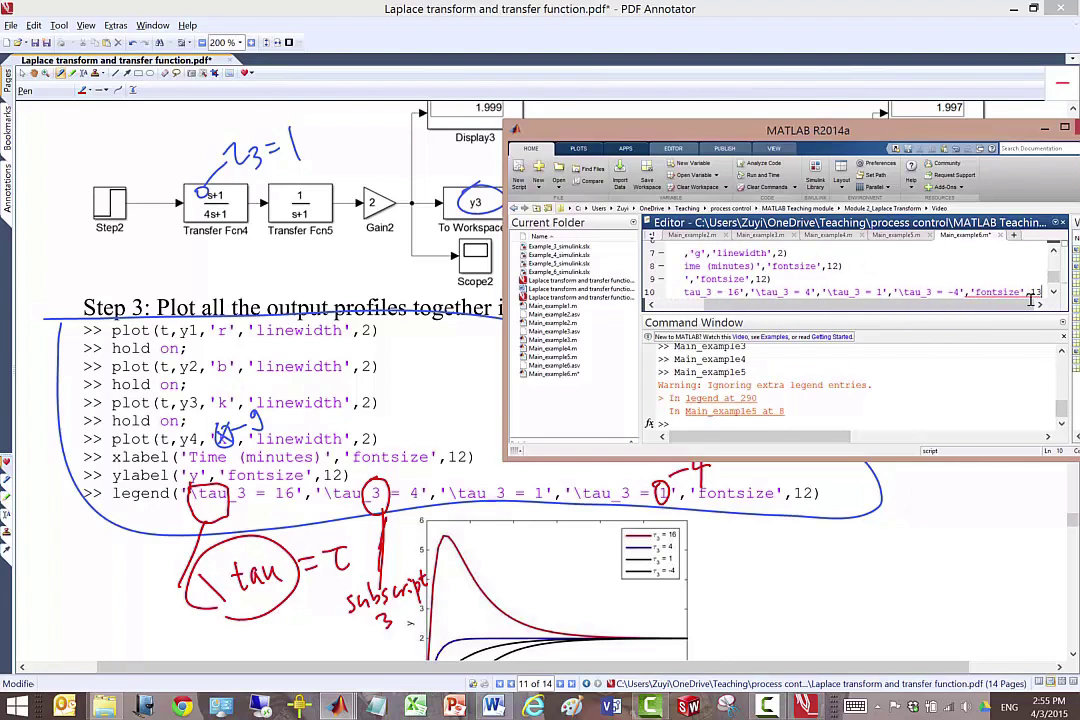
{"action": "key", "text": "BackSpace"}
{"action": "key", "text": "BackSpace"}
{"action": "type", "text": "2"}
{"action": "key", "text": "Return"}
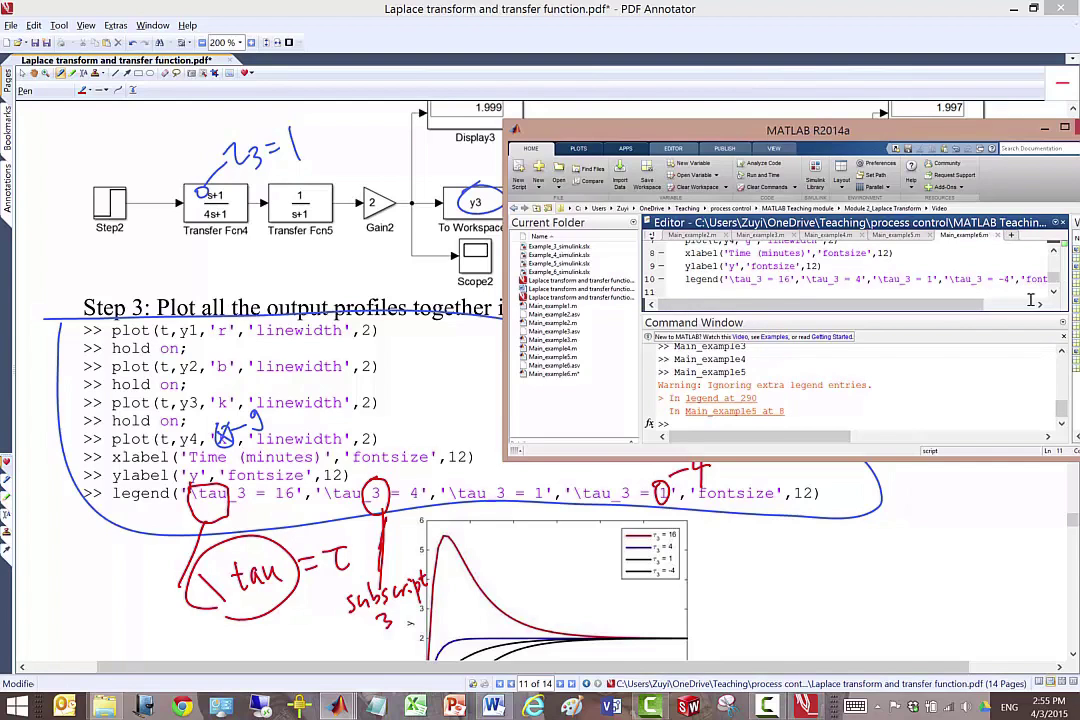
Run the Main_example6 script from the MATLAB Command Window to plot all four responses
{"action": "left_click", "coordinate": [688, 426]}
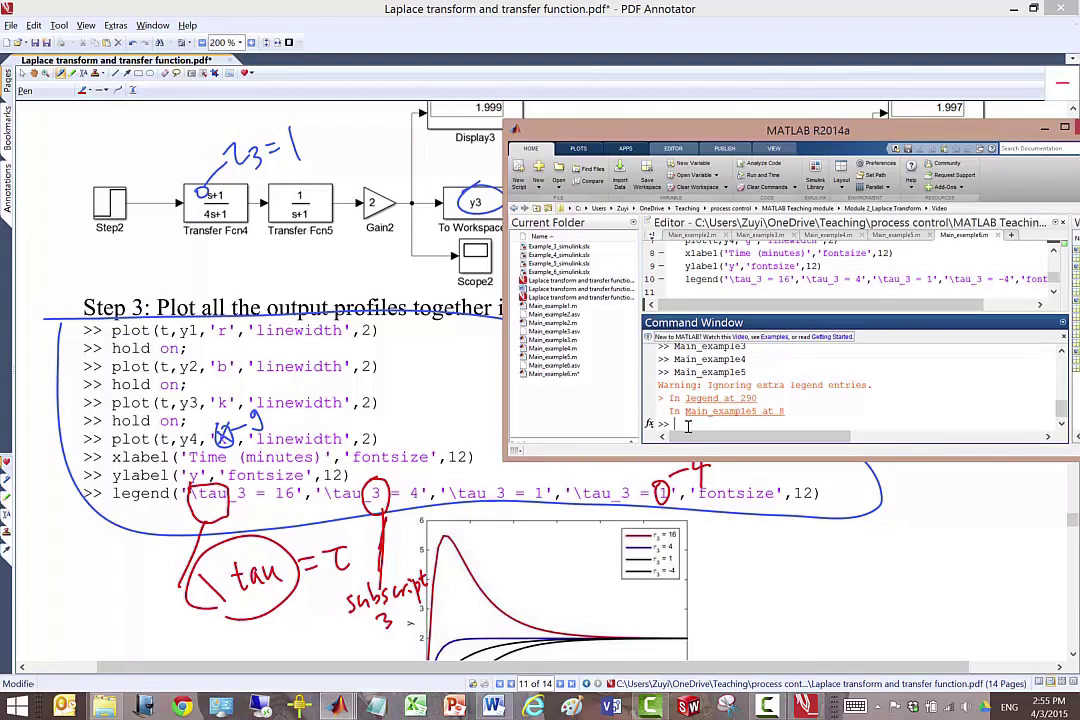
{"action": "type", "text": "Main_example6"}
{"action": "key", "text": "Return"}
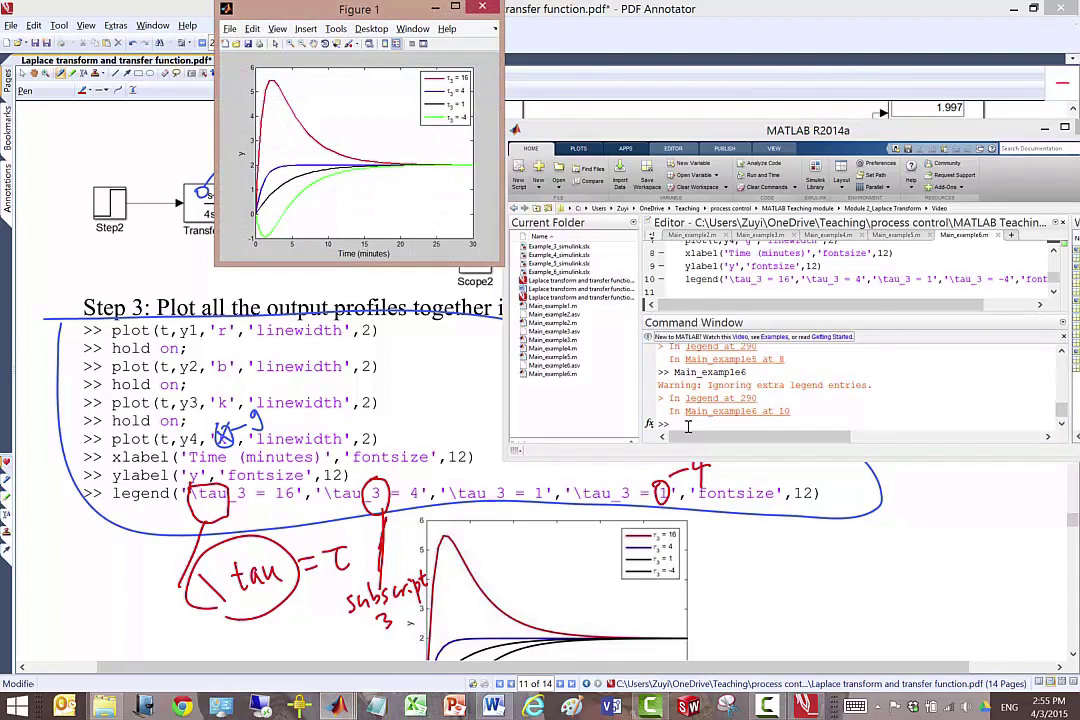
Switch to PDF Annotator, label the lowest curve "green" in red, circle the \tau_3 = -4 legend entry, and connect it to the label
{"action": "left_click", "coordinate": [934, 615]}
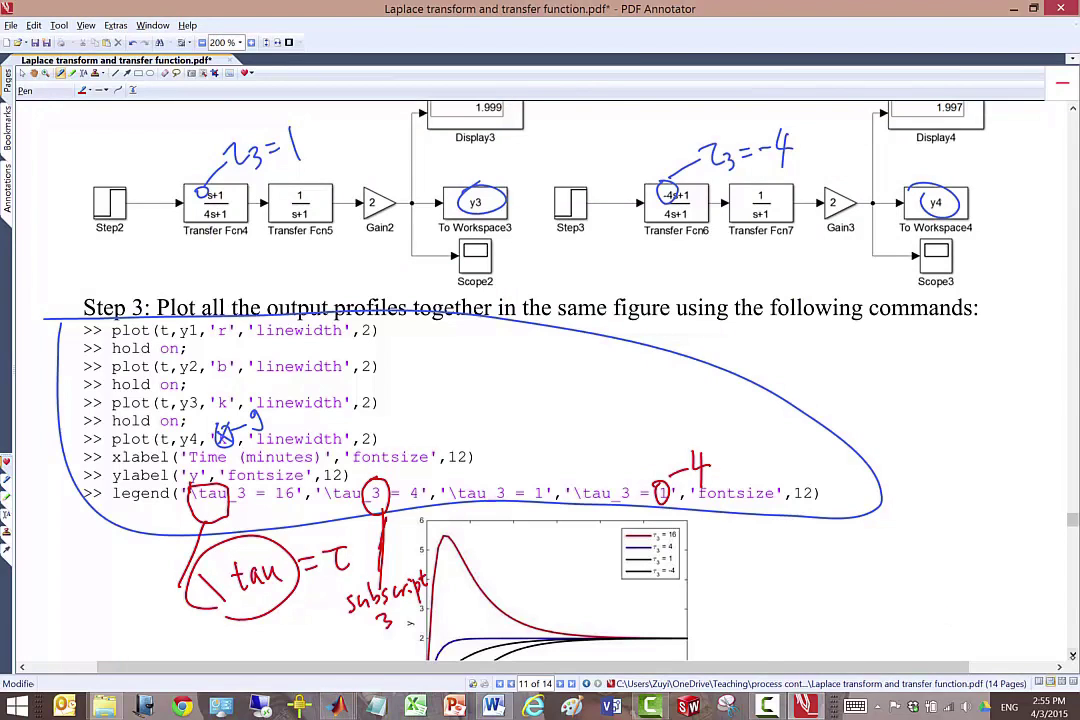
{"action": "left_click", "coordinate": [1073, 653]}
{"action": "mouse_move", "coordinate": [462, 567]}
{"action": "left_mouse_down"}
{"action": "mouse_move", "coordinate": [481, 580]}
{"action": "mouse_move", "coordinate": [465, 561]}
{"action": "left_mouse_up"}
{"action": "mouse_move", "coordinate": [479, 566]}
{"action": "left_mouse_down"}
{"action": "mouse_move", "coordinate": [525, 583]}
{"action": "mouse_move", "coordinate": [557, 566]}
{"action": "mouse_move", "coordinate": [600, 570]}
{"action": "left_mouse_up"}
{"action": "mouse_move", "coordinate": [680, 452]}
{"action": "left_mouse_down"}
{"action": "mouse_move", "coordinate": [682, 465]}
{"action": "mouse_move", "coordinate": [680, 454]}
{"action": "left_mouse_up"}
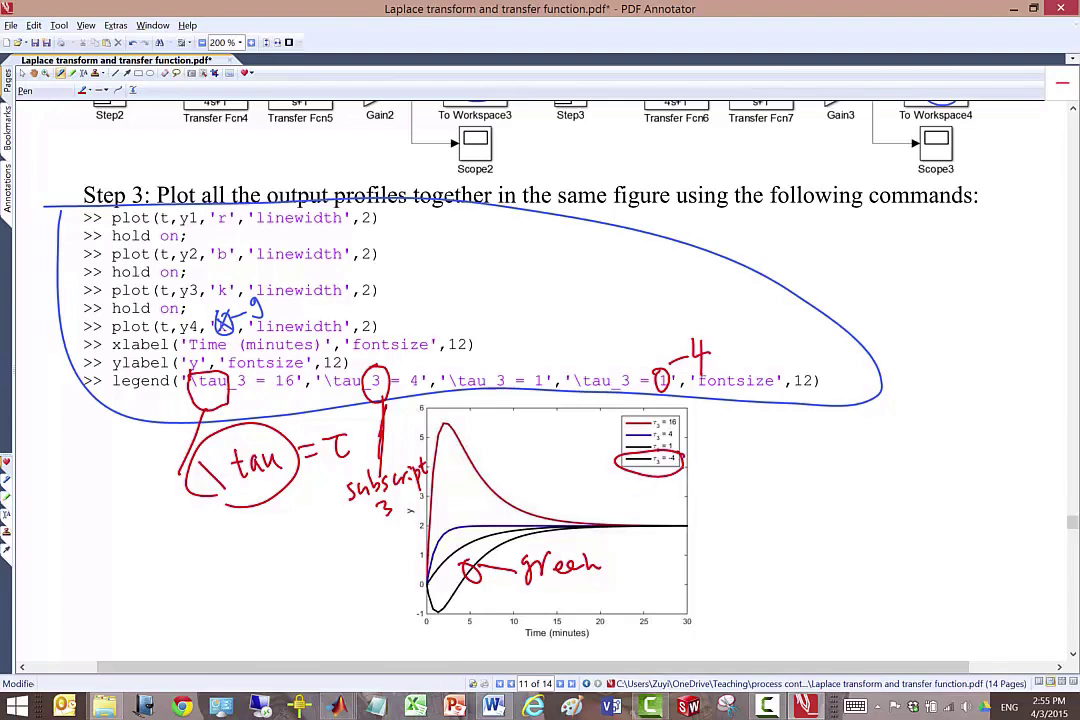
{"action": "mouse_move", "coordinate": [617, 560]}
{"action": "left_mouse_down"}
{"action": "mouse_move", "coordinate": [628, 578]}
{"action": "mouse_move", "coordinate": [685, 462]}
{"action": "left_mouse_up"}
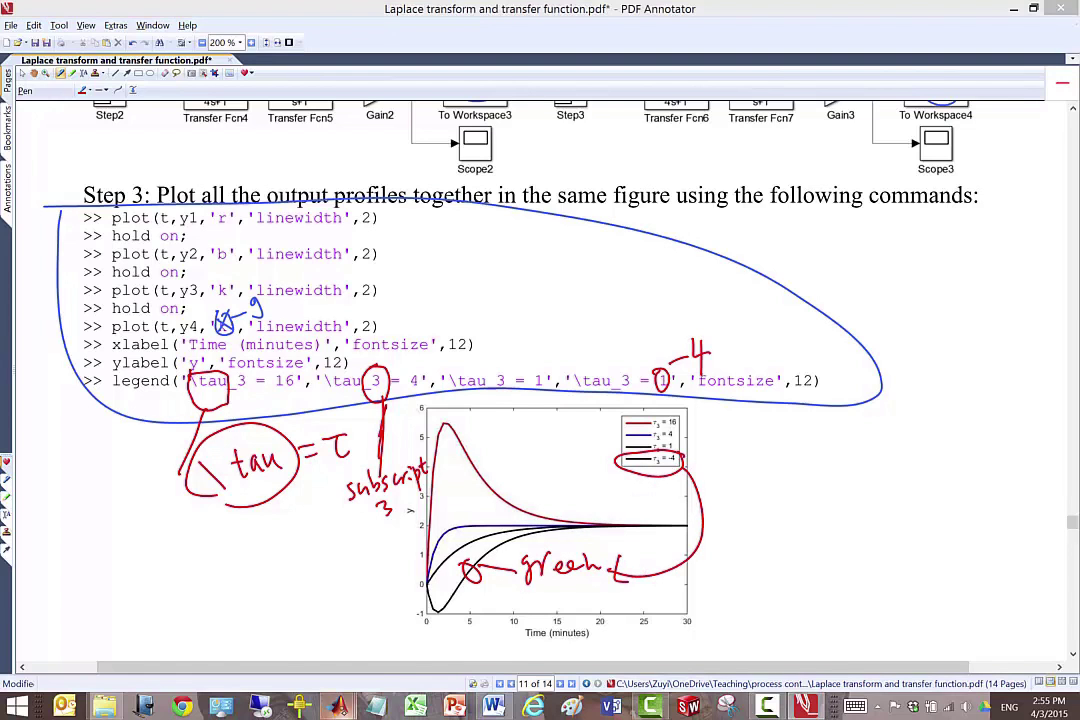
Bring up MATLAB's Figure 1 and place it beside the printed plot to compare the response curves
{"action": "left_click", "coordinate": [342, 708]}
{"action": "left_click", "coordinate": [750, 619]}
{"action": "double_click", "coordinate": [409, 7]}
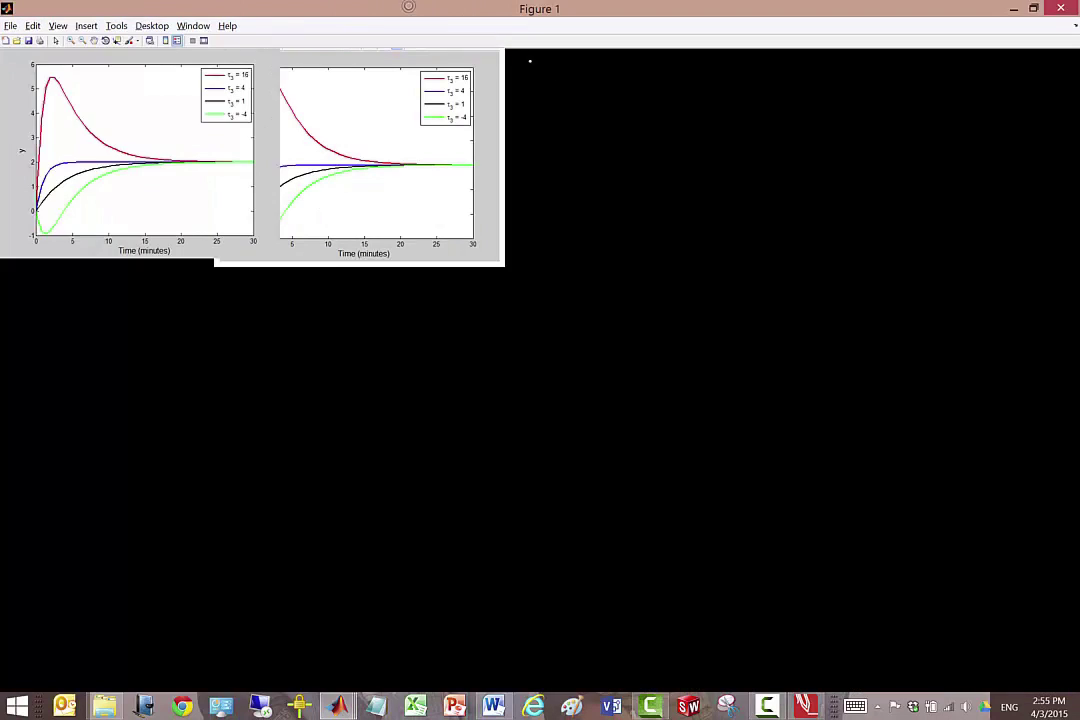
{"action": "left_click", "coordinate": [1034, 8]}
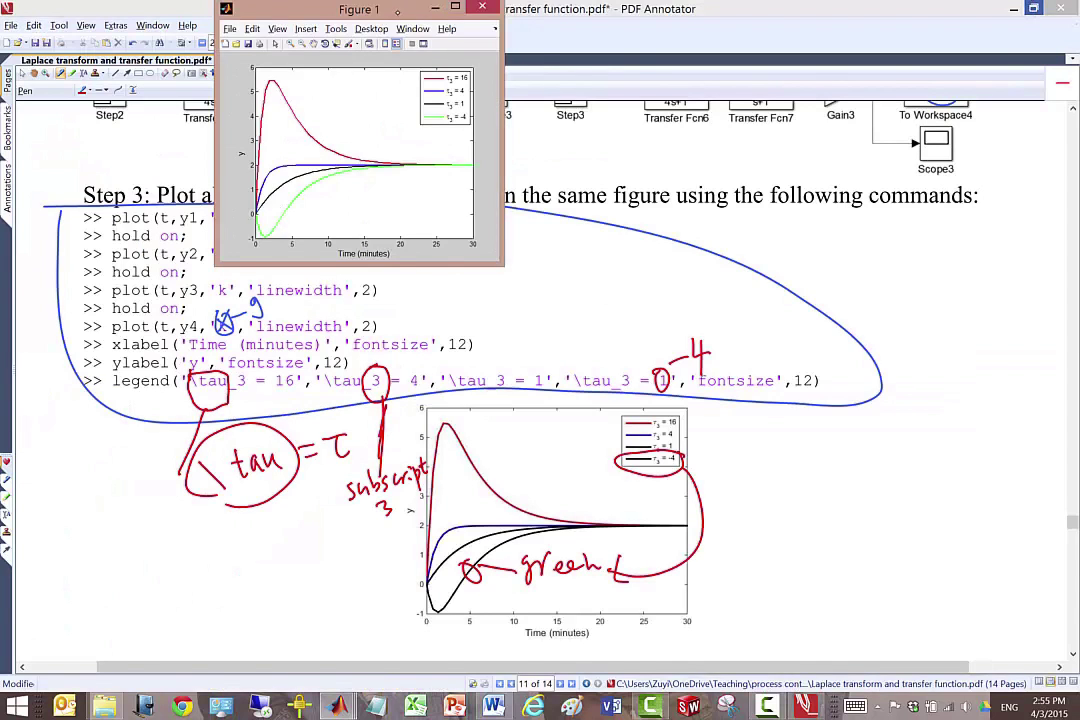
{"action": "left_click_drag", "start_coordinate": [397, 9], "coordinate": [953, 381]}
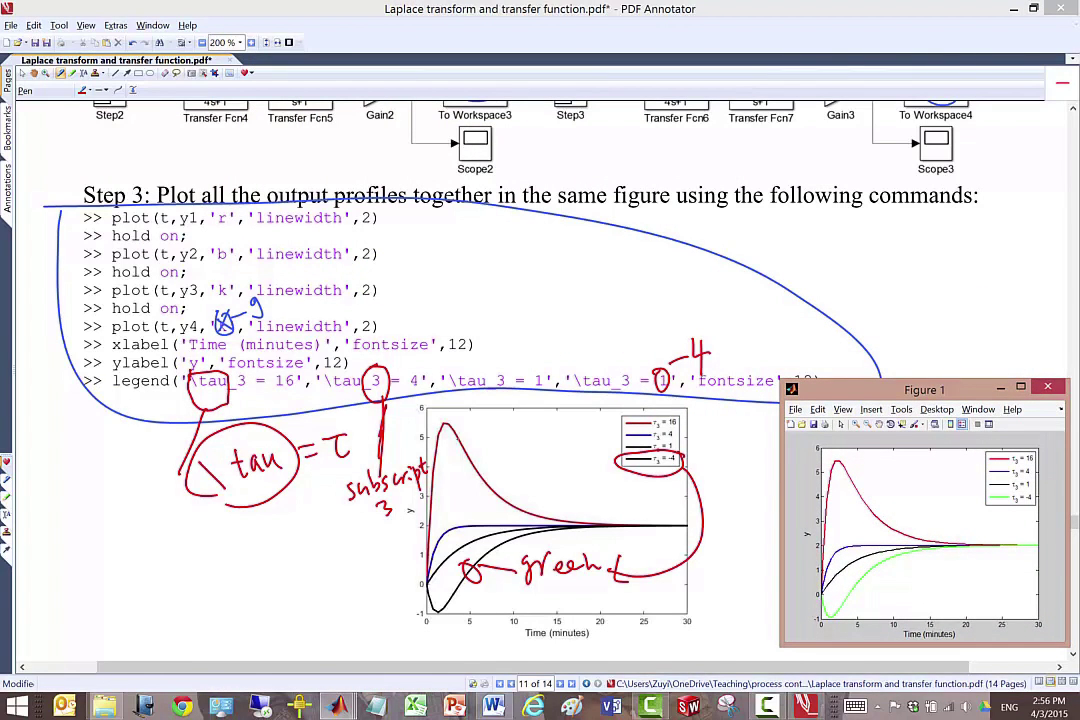
Label the four curves of the printed plot in red with their τ3 values 16, 4, 1 and -4
{"action": "left_click", "coordinate": [461, 443]}
{"action": "left_click_drag", "start_coordinate": [460, 444], "coordinate": [502, 432]}
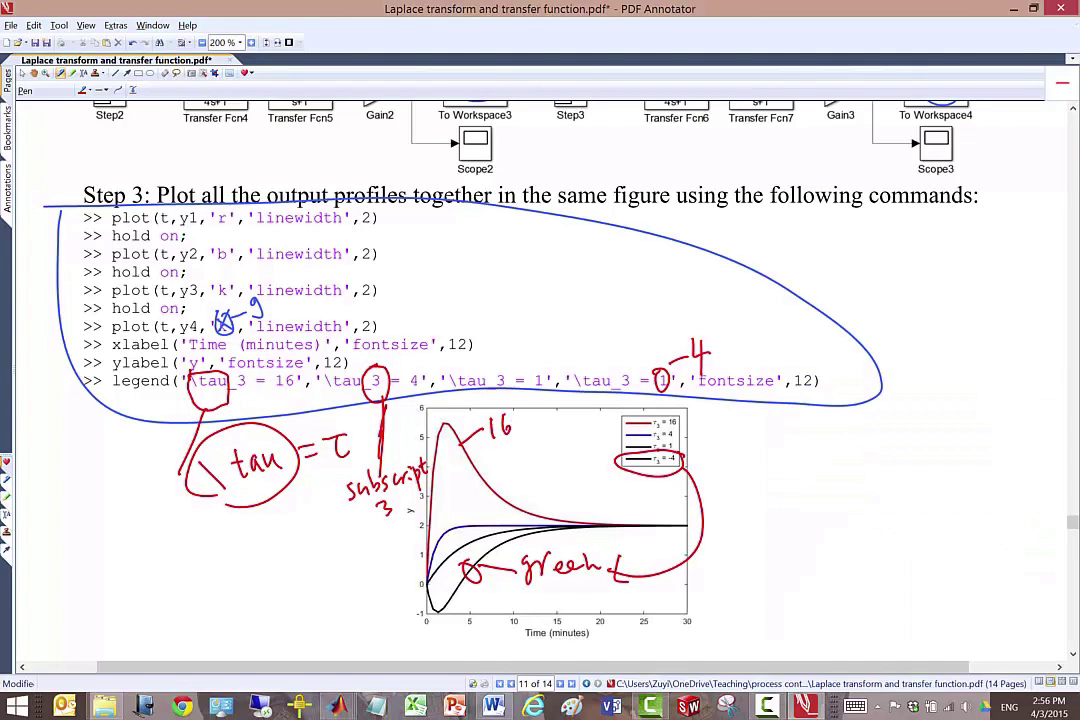
{"action": "left_click_drag", "start_coordinate": [452, 531], "coordinate": [480, 496]}
{"action": "mouse_move", "coordinate": [476, 485]}
{"action": "left_mouse_down"}
{"action": "mouse_move", "coordinate": [475, 503]}
{"action": "mouse_move", "coordinate": [503, 519]}
{"action": "left_mouse_up"}
{"action": "mouse_move", "coordinate": [458, 586]}
{"action": "left_mouse_down"}
{"action": "mouse_move", "coordinate": [465, 607]}
{"action": "mouse_move", "coordinate": [480, 598]}
{"action": "left_mouse_up"}
{"action": "left_click_drag", "start_coordinate": [489, 585], "coordinate": [496, 598]}
{"action": "left_click_drag", "start_coordinate": [498, 588], "coordinate": [493, 610]}
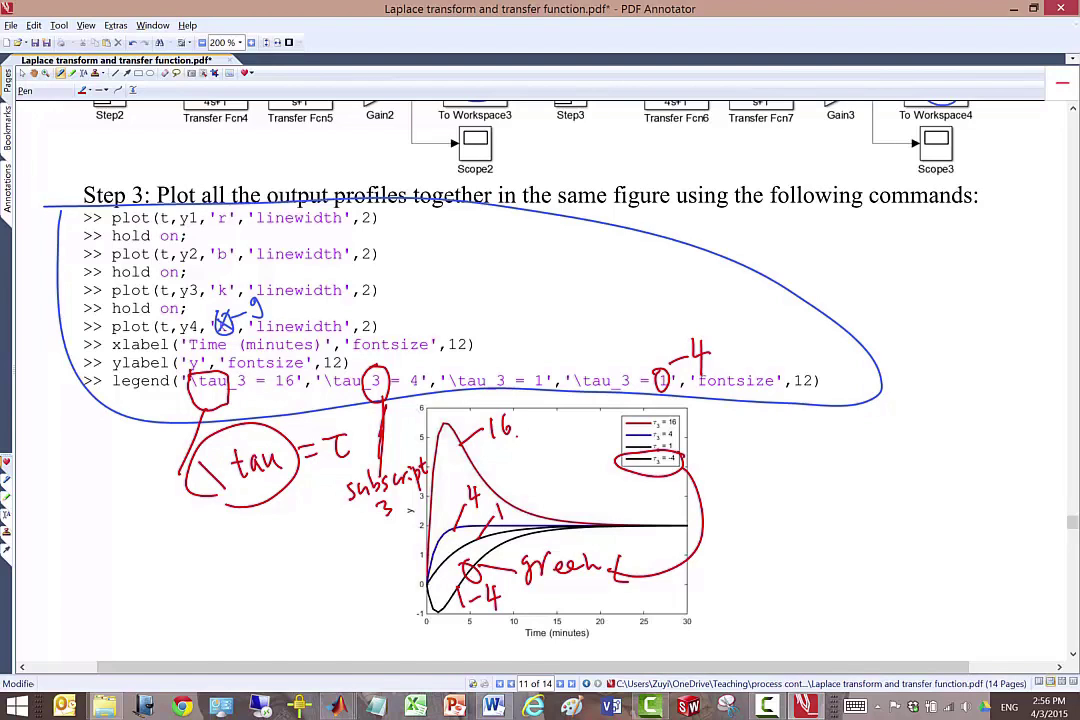
Write "(lead)" in red after the 16 label of the highest curve
{"action": "left_click_drag", "start_coordinate": [517, 414], "coordinate": [513, 434]}
{"action": "mouse_move", "coordinate": [529, 411]}
{"action": "left_mouse_down"}
{"action": "mouse_move", "coordinate": [532, 430]}
{"action": "mouse_move", "coordinate": [580, 430]}
{"action": "left_mouse_up"}
{"action": "left_click_drag", "start_coordinate": [590, 407], "coordinate": [595, 434]}
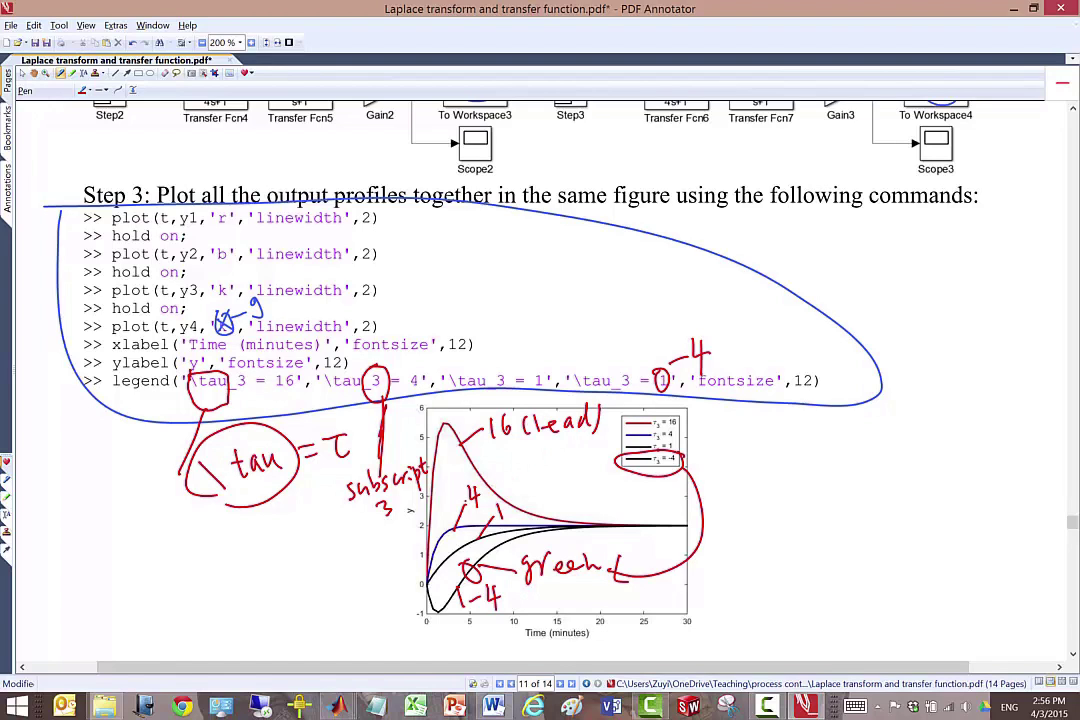
Draw a red line from the curve labelled 4 and write "τ3 = τ1 = 4" at its end
{"action": "left_click_drag", "start_coordinate": [463, 496], "coordinate": [357, 563]}
{"action": "left_click_drag", "start_coordinate": [274, 573], "coordinate": [293, 566]}
{"action": "mouse_move", "coordinate": [285, 569]}
{"action": "left_mouse_down"}
{"action": "mouse_move", "coordinate": [299, 583]}
{"action": "mouse_move", "coordinate": [324, 561]}
{"action": "left_mouse_up"}
{"action": "left_click_drag", "start_coordinate": [314, 570], "coordinate": [340, 562]}
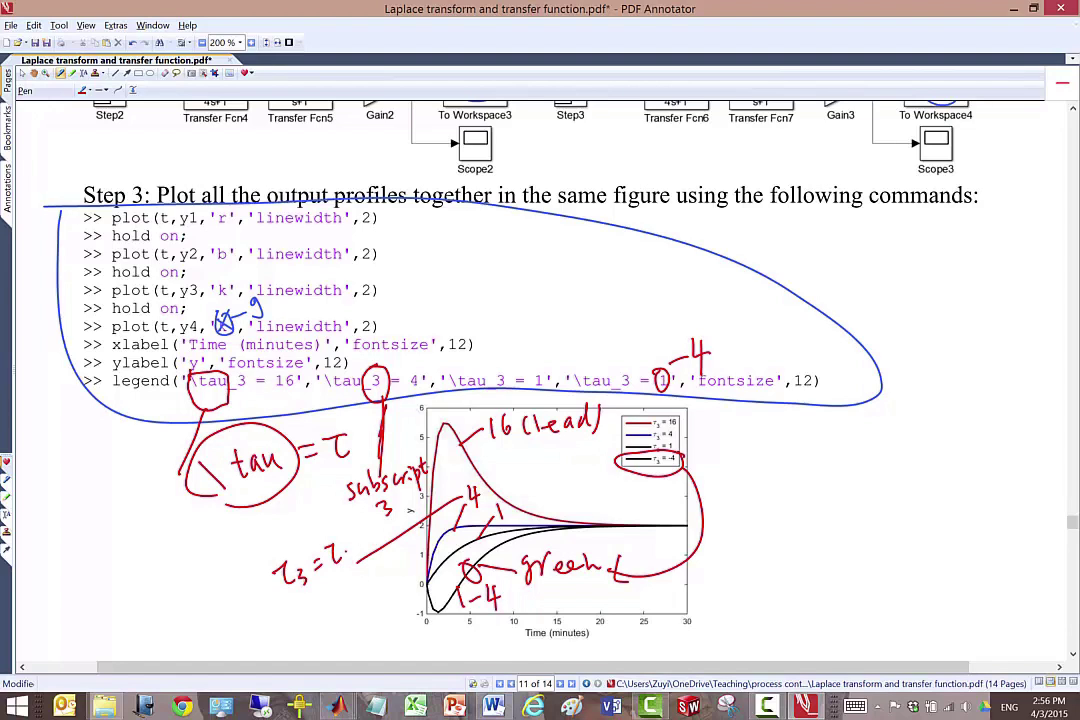
{"action": "left_click_drag", "start_coordinate": [347, 550], "coordinate": [325, 589]}
{"action": "left_click_drag", "start_coordinate": [315, 598], "coordinate": [344, 594]}
{"action": "left_click_drag", "start_coordinate": [340, 586], "coordinate": [339, 606]}
Cross out the Transfer Fcn2 block in the Simulink diagram in red and mark it as equal to 1
{"action": "scroll", "coordinate": [905, 440], "scroll_direction": "up", "scroll_amount": 6}
{"action": "scroll", "coordinate": [905, 440], "scroll_direction": "down", "scroll_amount": 2}
{"action": "left_click_drag", "start_coordinate": [677, 369], "coordinate": [719, 409]}
{"action": "mouse_move", "coordinate": [718, 370]}
{"action": "left_mouse_down"}
{"action": "mouse_move", "coordinate": [677, 408]}
{"action": "mouse_move", "coordinate": [643, 409]}
{"action": "mouse_move", "coordinate": [645, 424]}
{"action": "left_mouse_up"}
{"action": "left_click_drag", "start_coordinate": [631, 391], "coordinate": [635, 450]}
Write "τ3" and "inverse response" in red below the -4 curve of the Step 3 plot
{"action": "scroll", "coordinate": [540, 380], "scroll_direction": "down", "scroll_amount": 5}
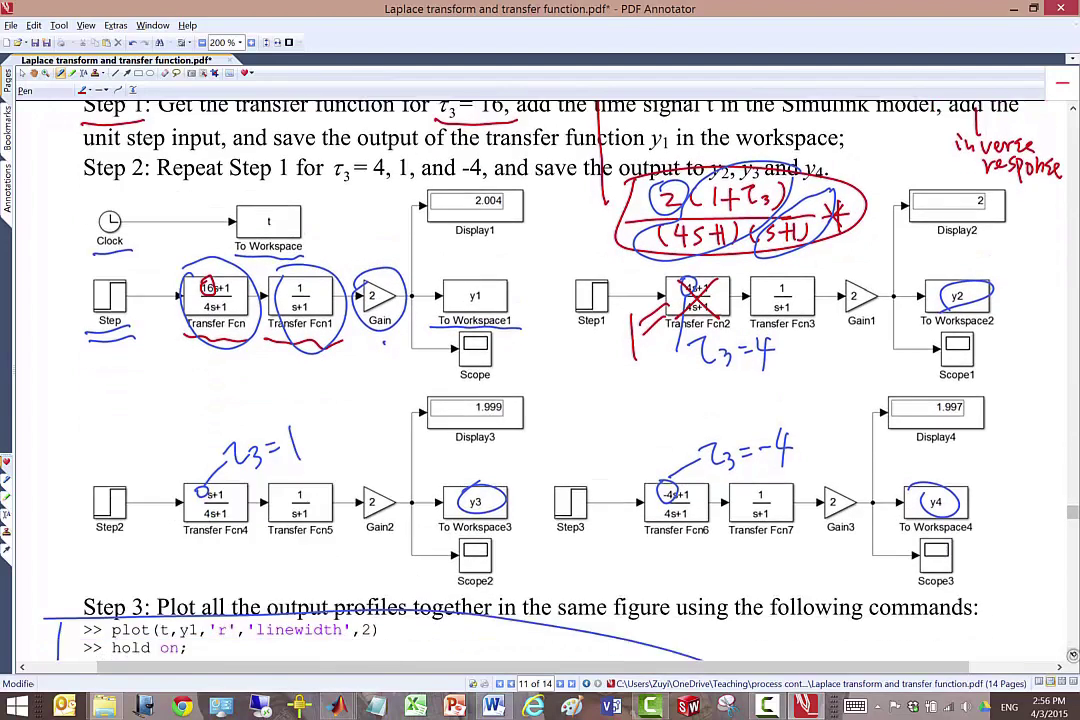
{"action": "scroll", "coordinate": [540, 380], "scroll_direction": "down", "scroll_amount": 5}
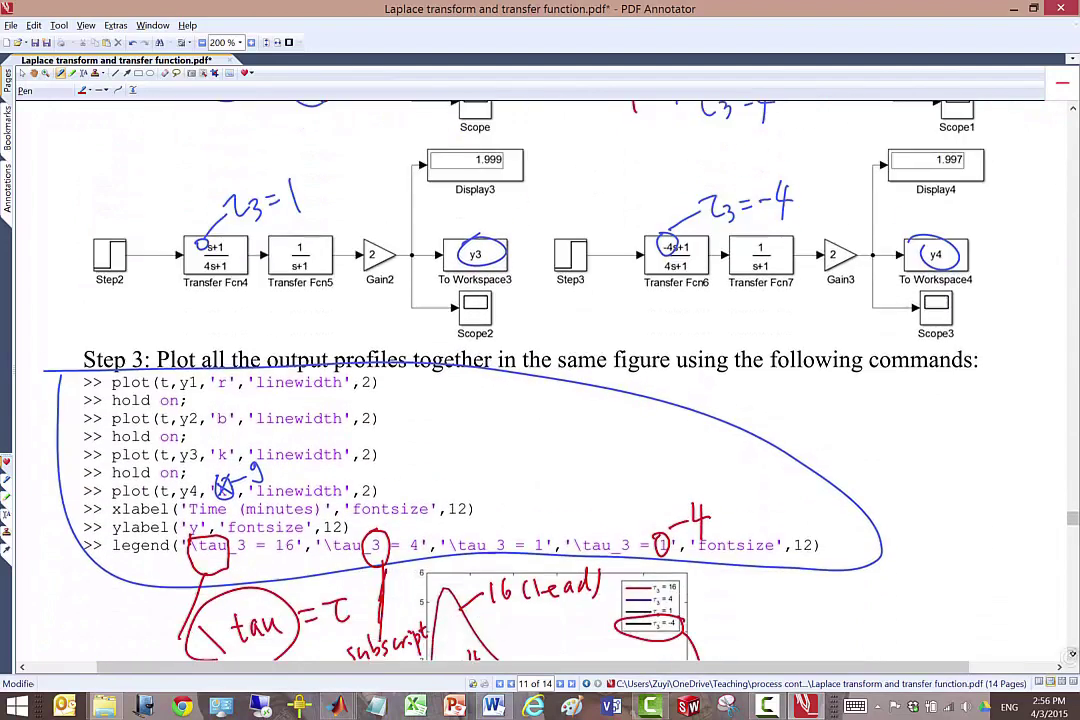
{"action": "scroll", "coordinate": [540, 380], "scroll_direction": "down", "scroll_amount": 1}
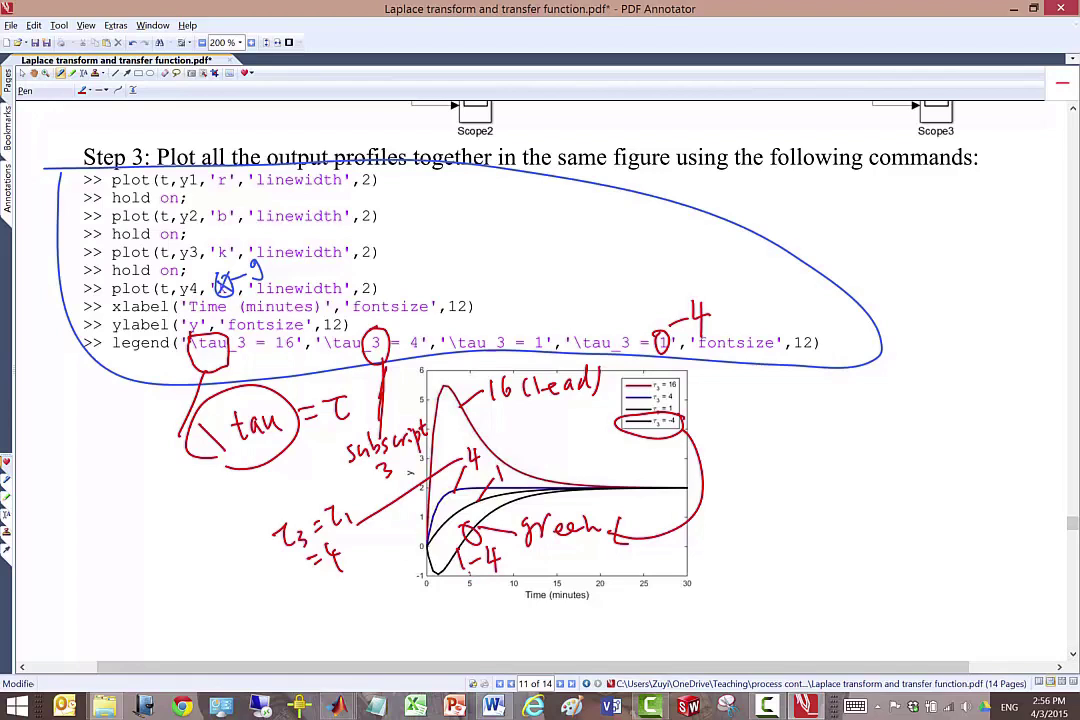
{"action": "mouse_move", "coordinate": [420, 580]}
{"action": "left_mouse_down"}
{"action": "mouse_move", "coordinate": [438, 600]}
{"action": "mouse_move", "coordinate": [478, 612]}
{"action": "mouse_move", "coordinate": [549, 596]}
{"action": "mouse_move", "coordinate": [632, 612]}
{"action": "mouse_move", "coordinate": [641, 601]}
{"action": "mouse_move", "coordinate": [684, 601]}
{"action": "left_mouse_up"}
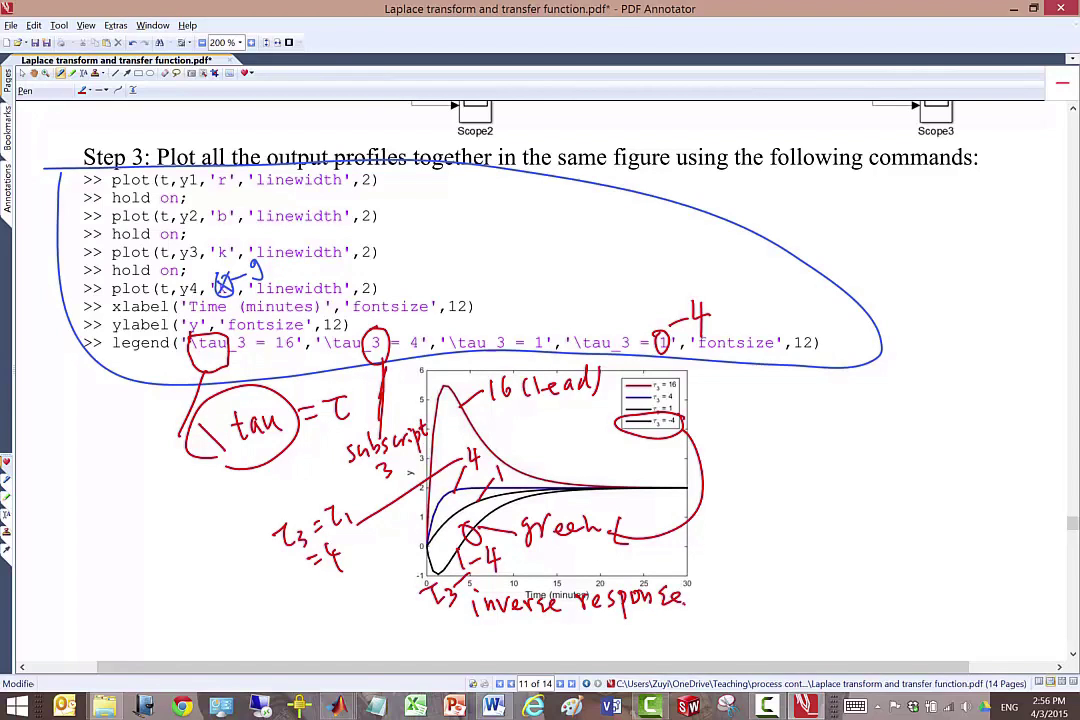